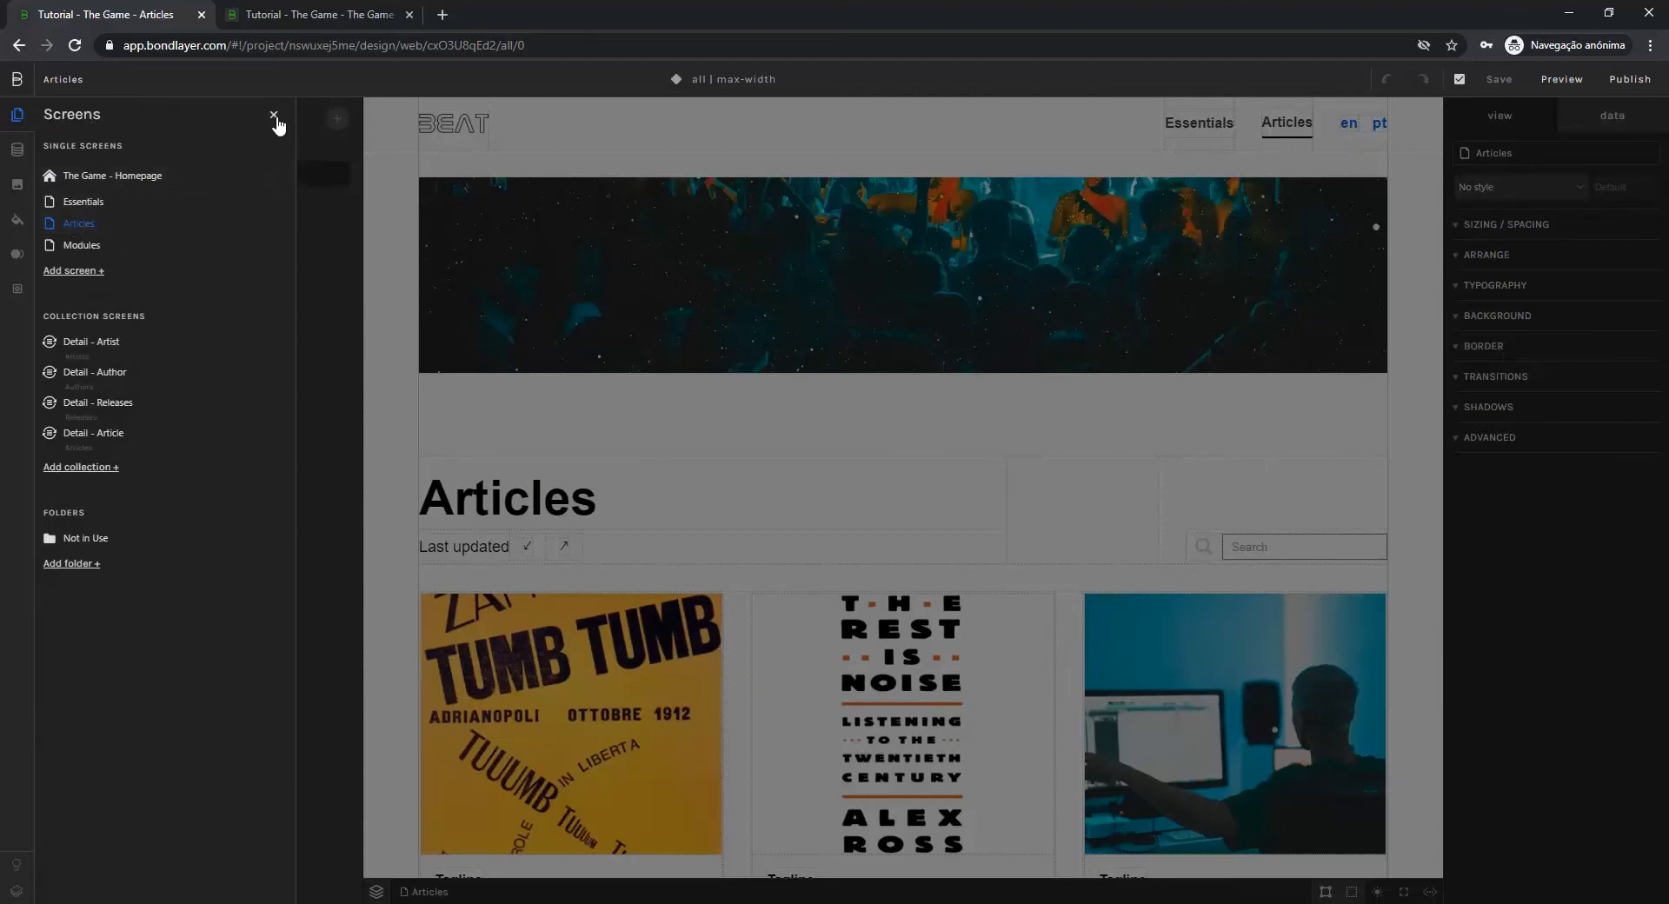
# Close the screens list and examine the finished Articles page example, from the header image and sorting tools to the article cards and footer
pyautogui.click(273, 115)
pyautogui.scroll(-9, 972, 387)
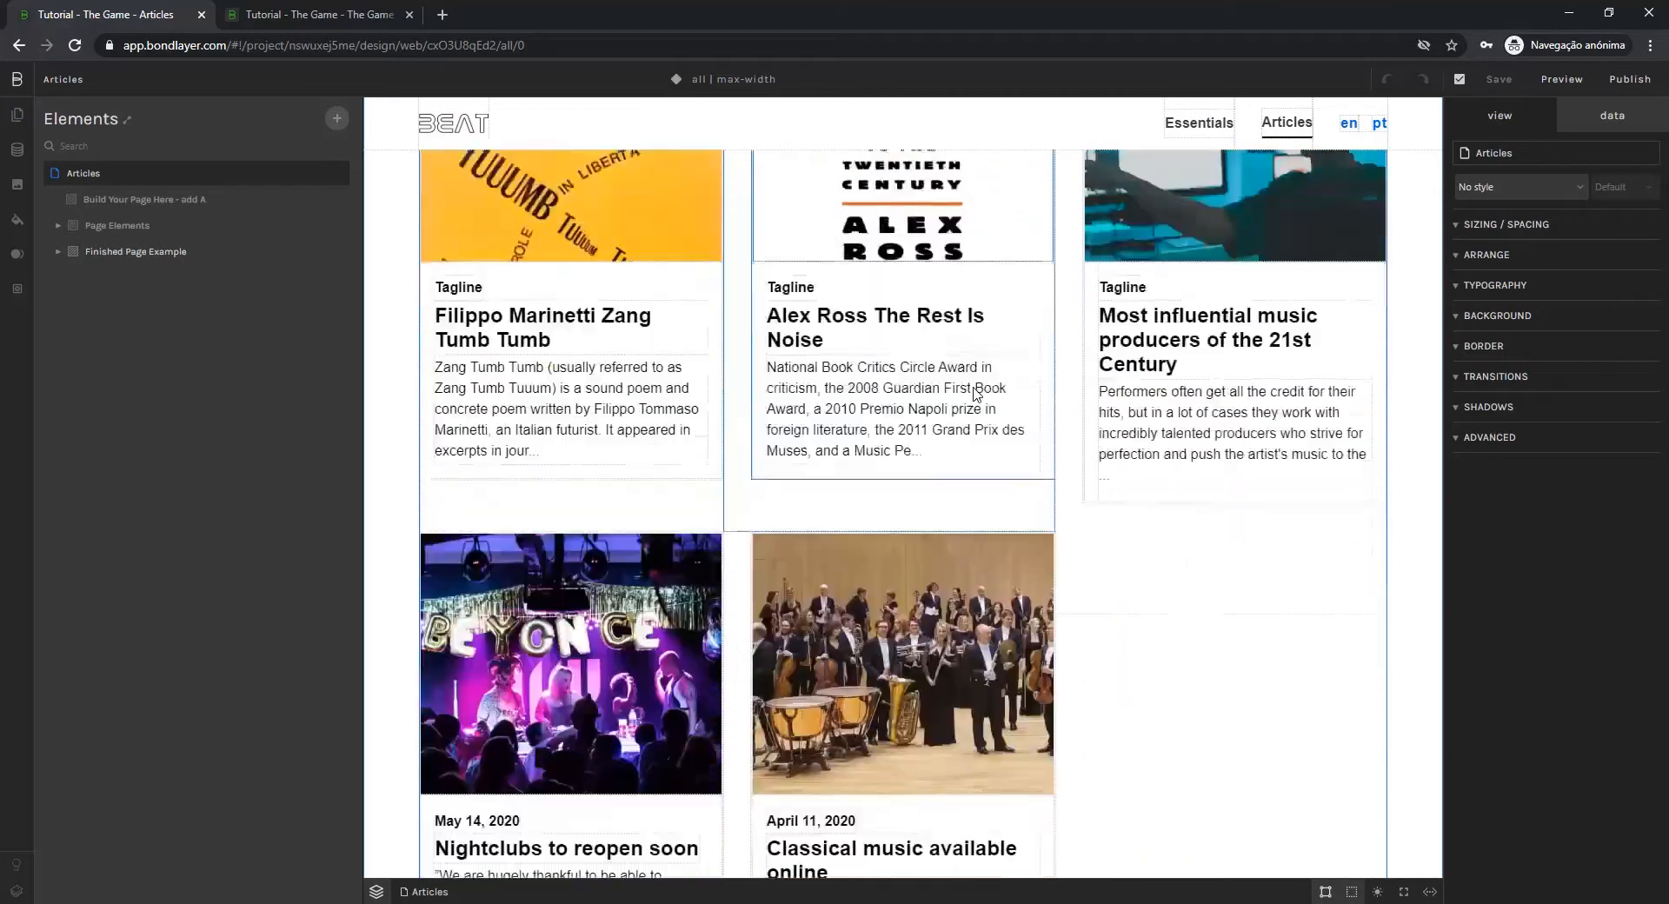
pyautogui.scroll(4, 977, 408)
pyautogui.scroll(5, 977, 409)
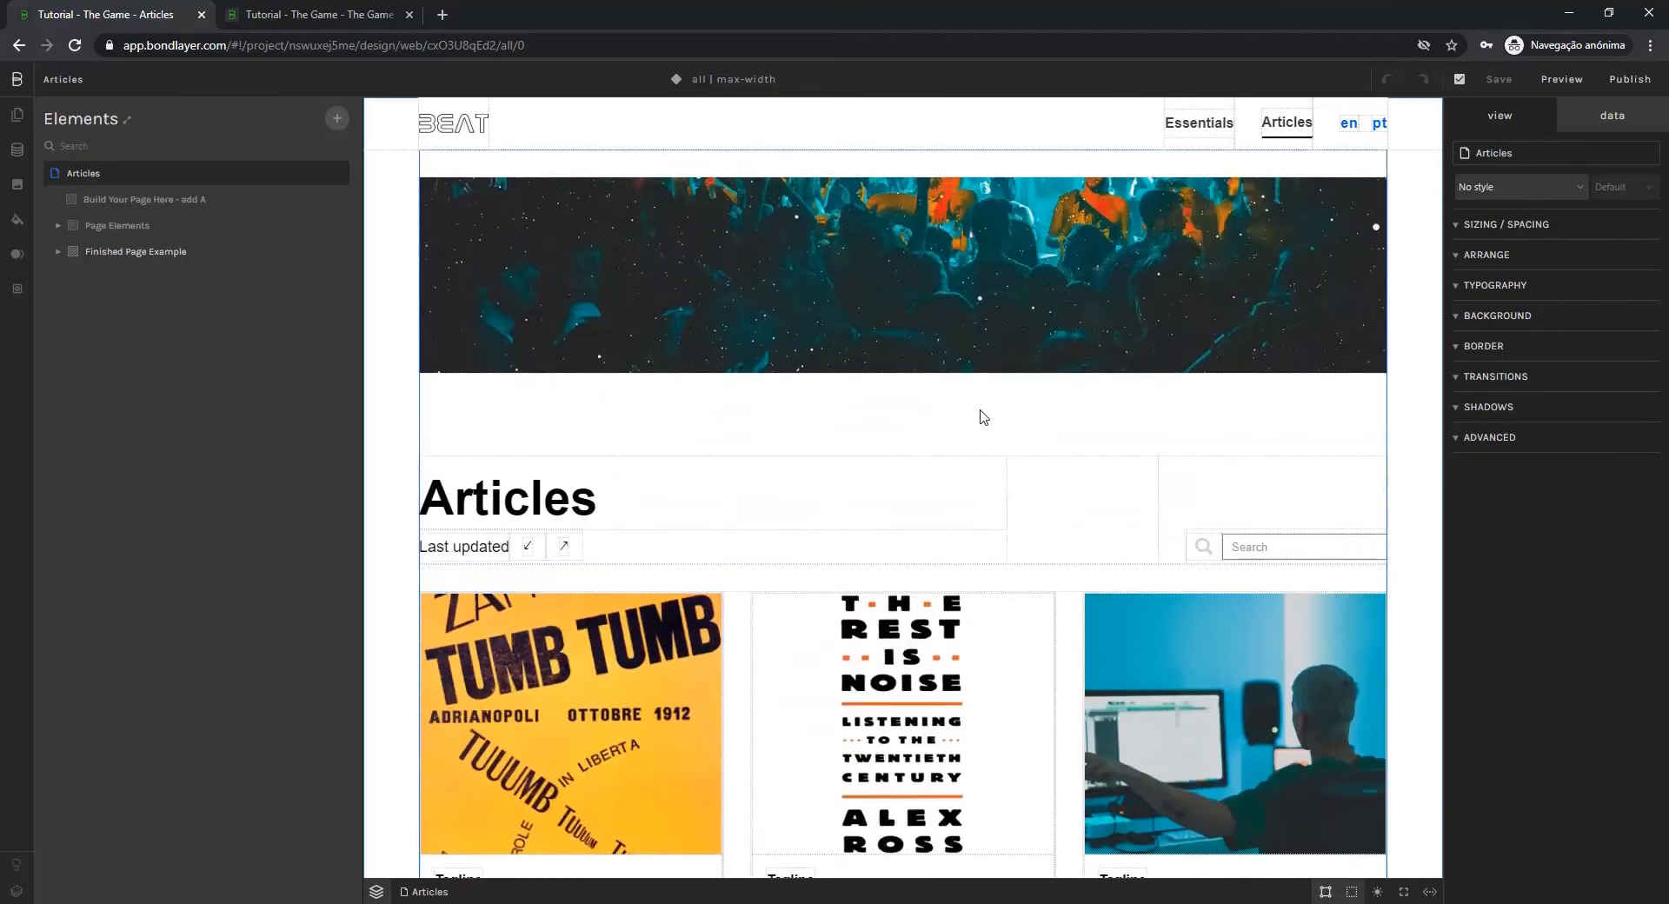
pyautogui.scroll(-3, 984, 417)
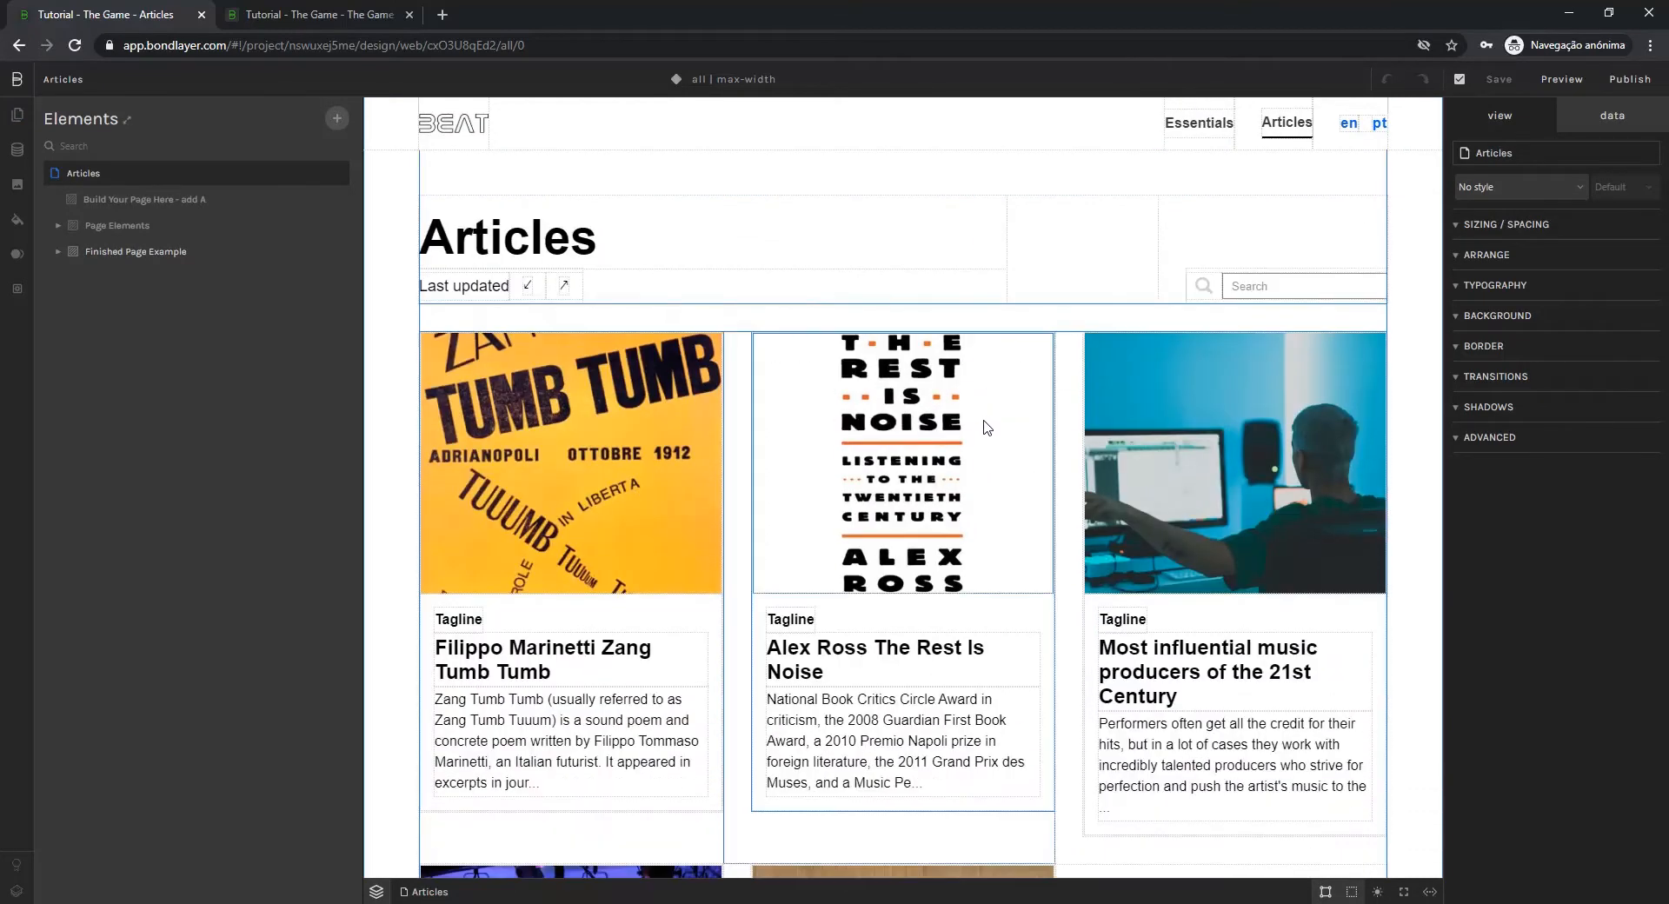
pyautogui.scroll(2, 980, 400)
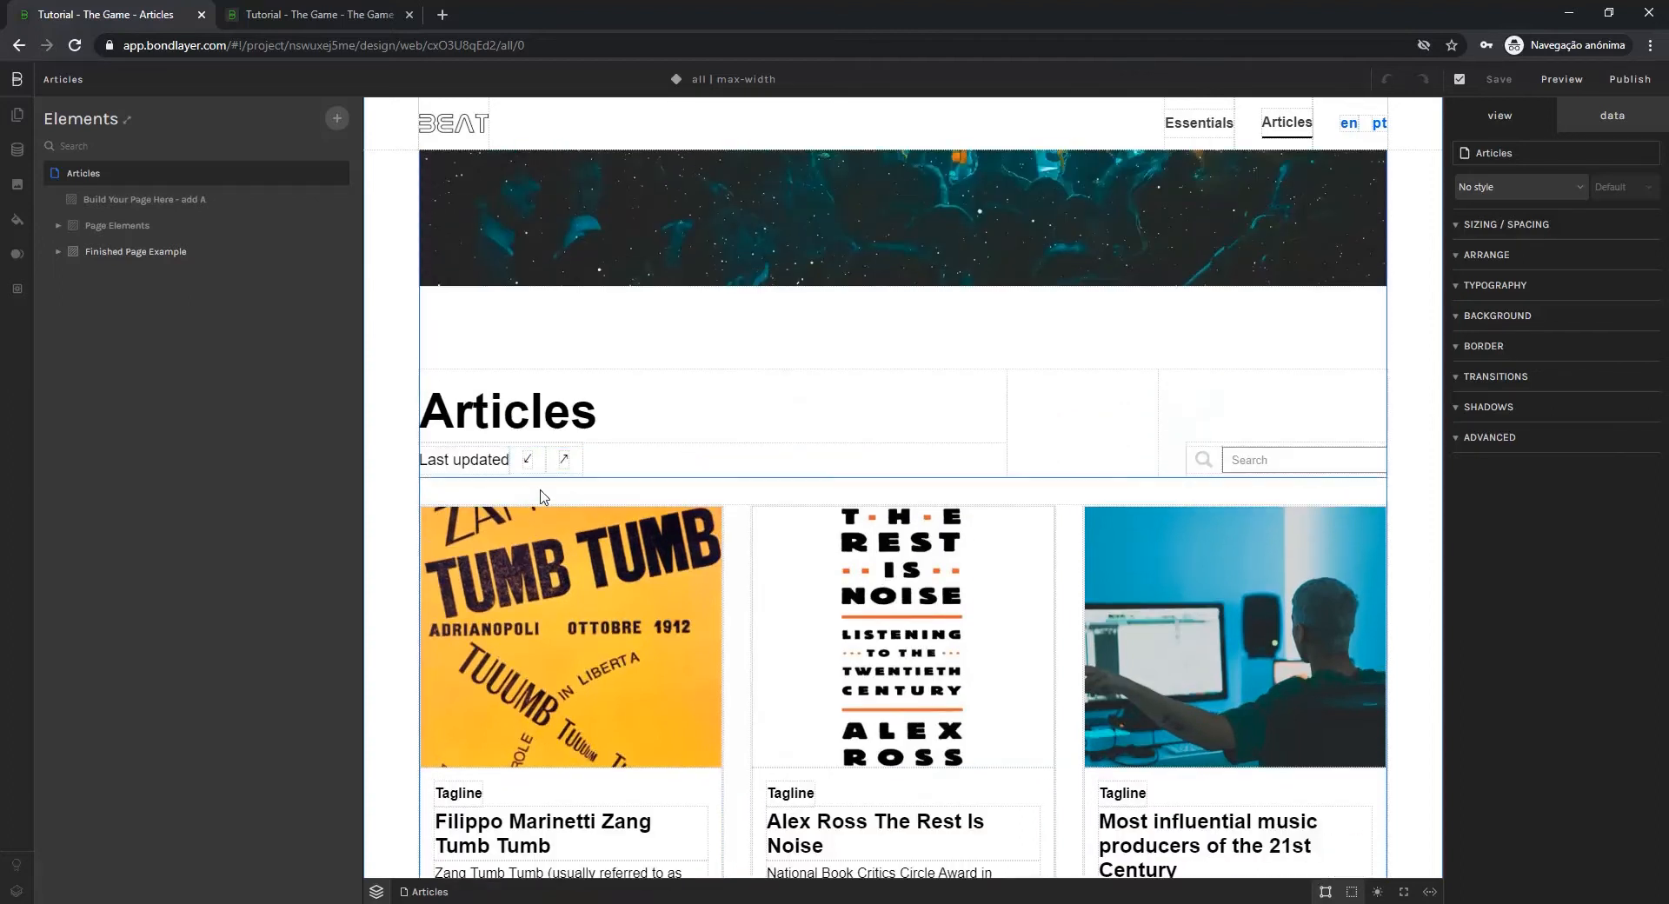
pyautogui.scroll(-1, 543, 496)
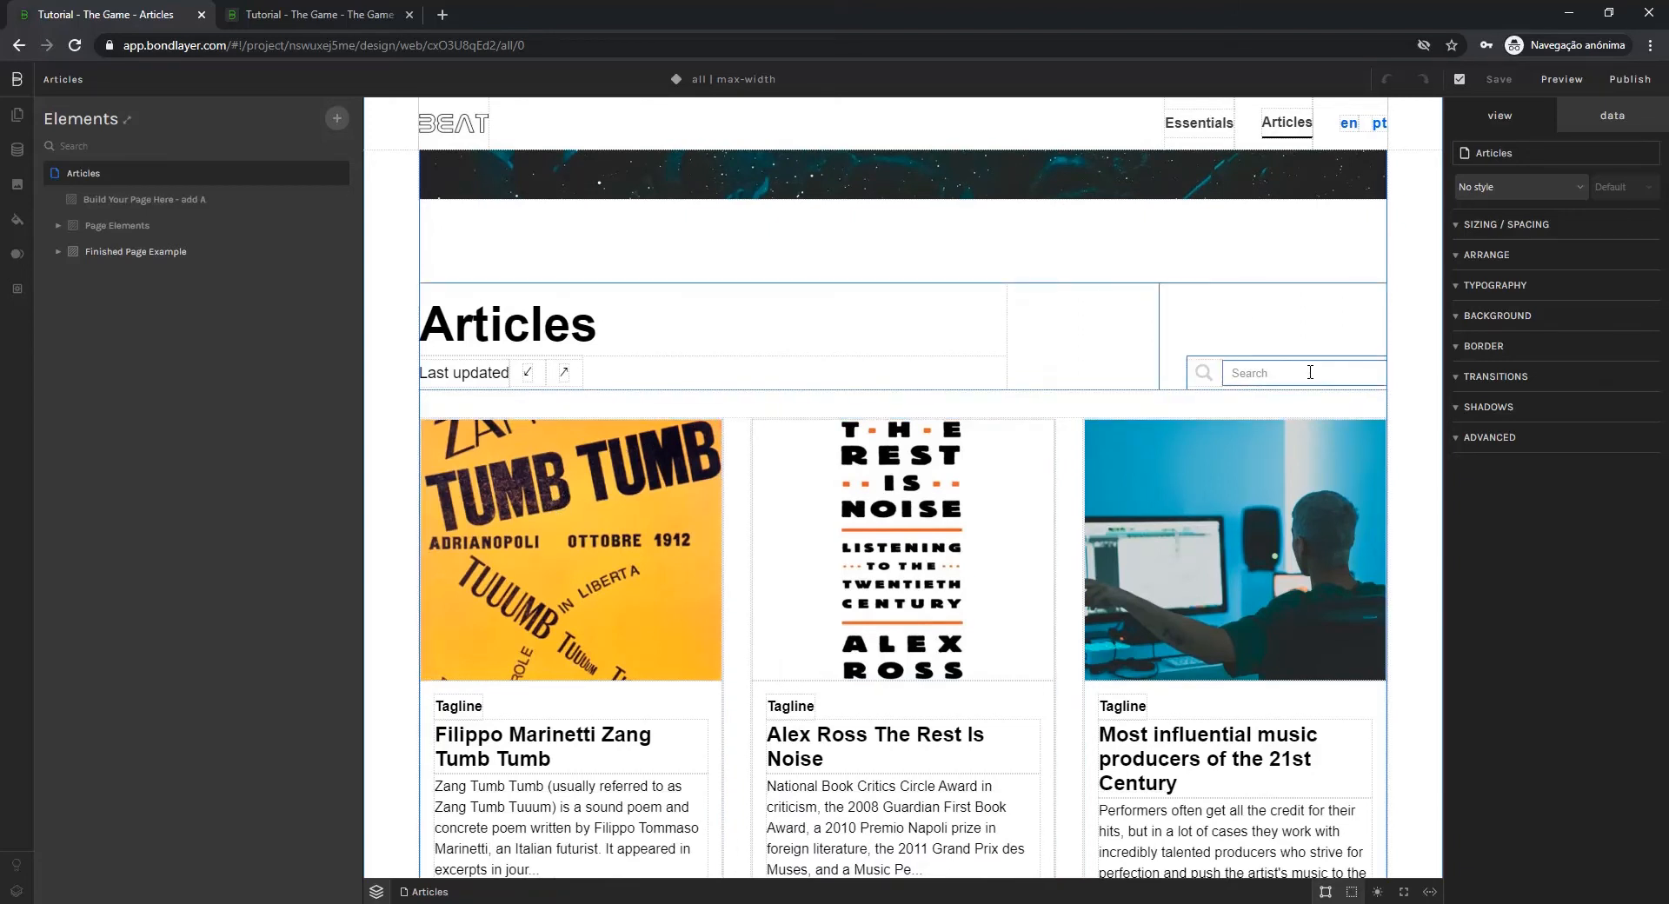
pyautogui.scroll(-8, 1051, 443)
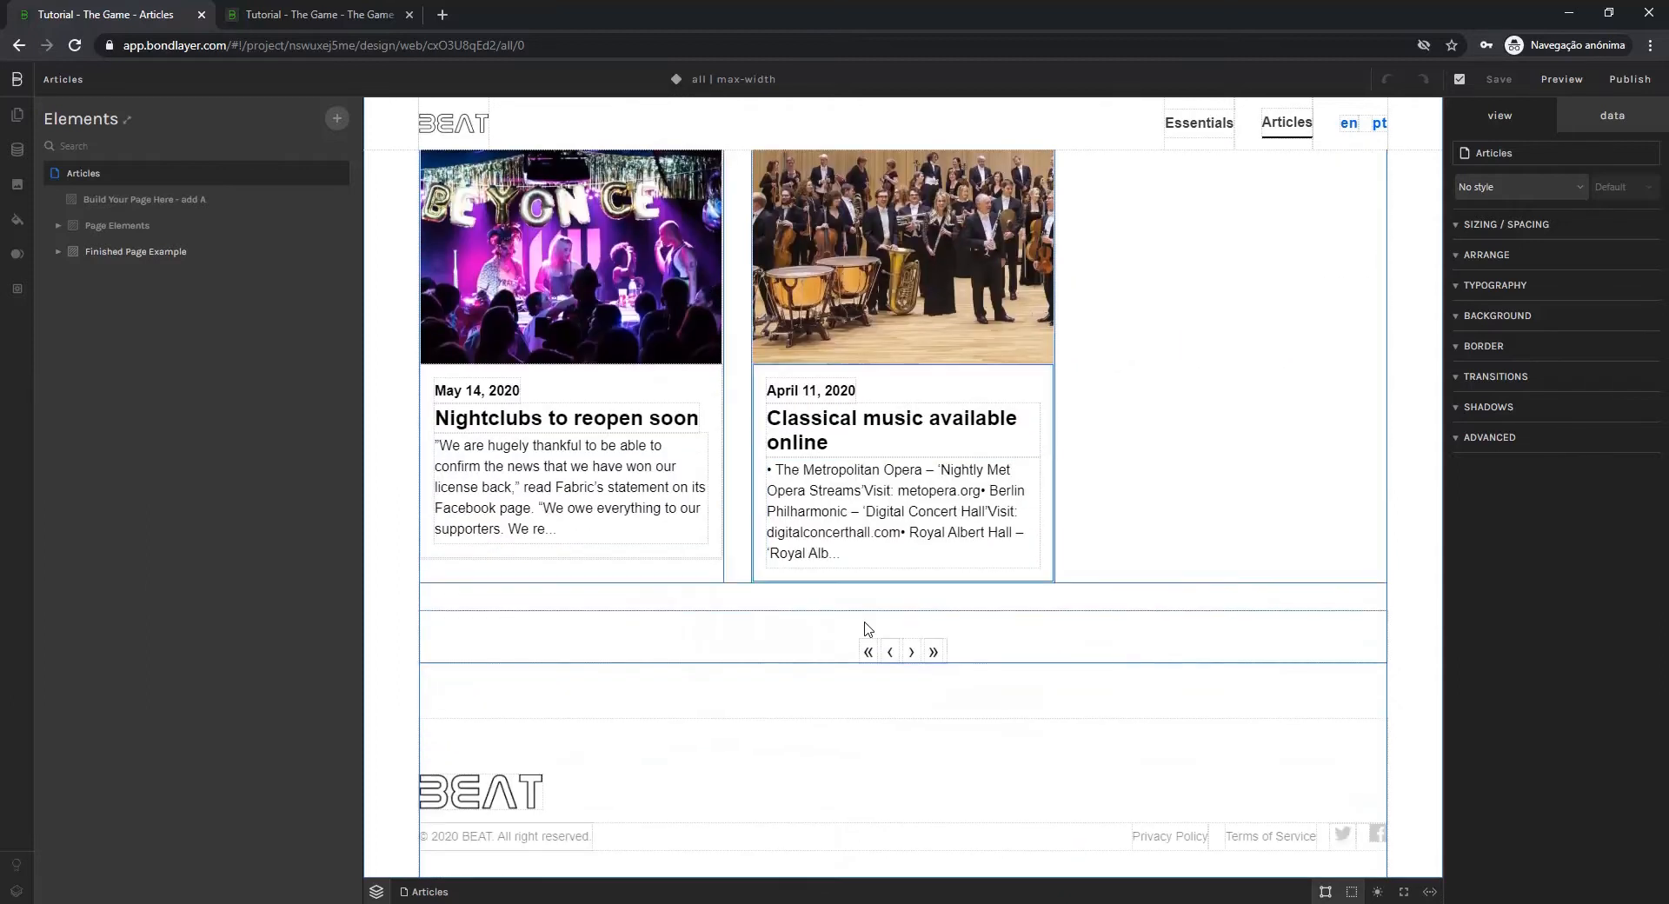
pyautogui.scroll(10, 796, 405)
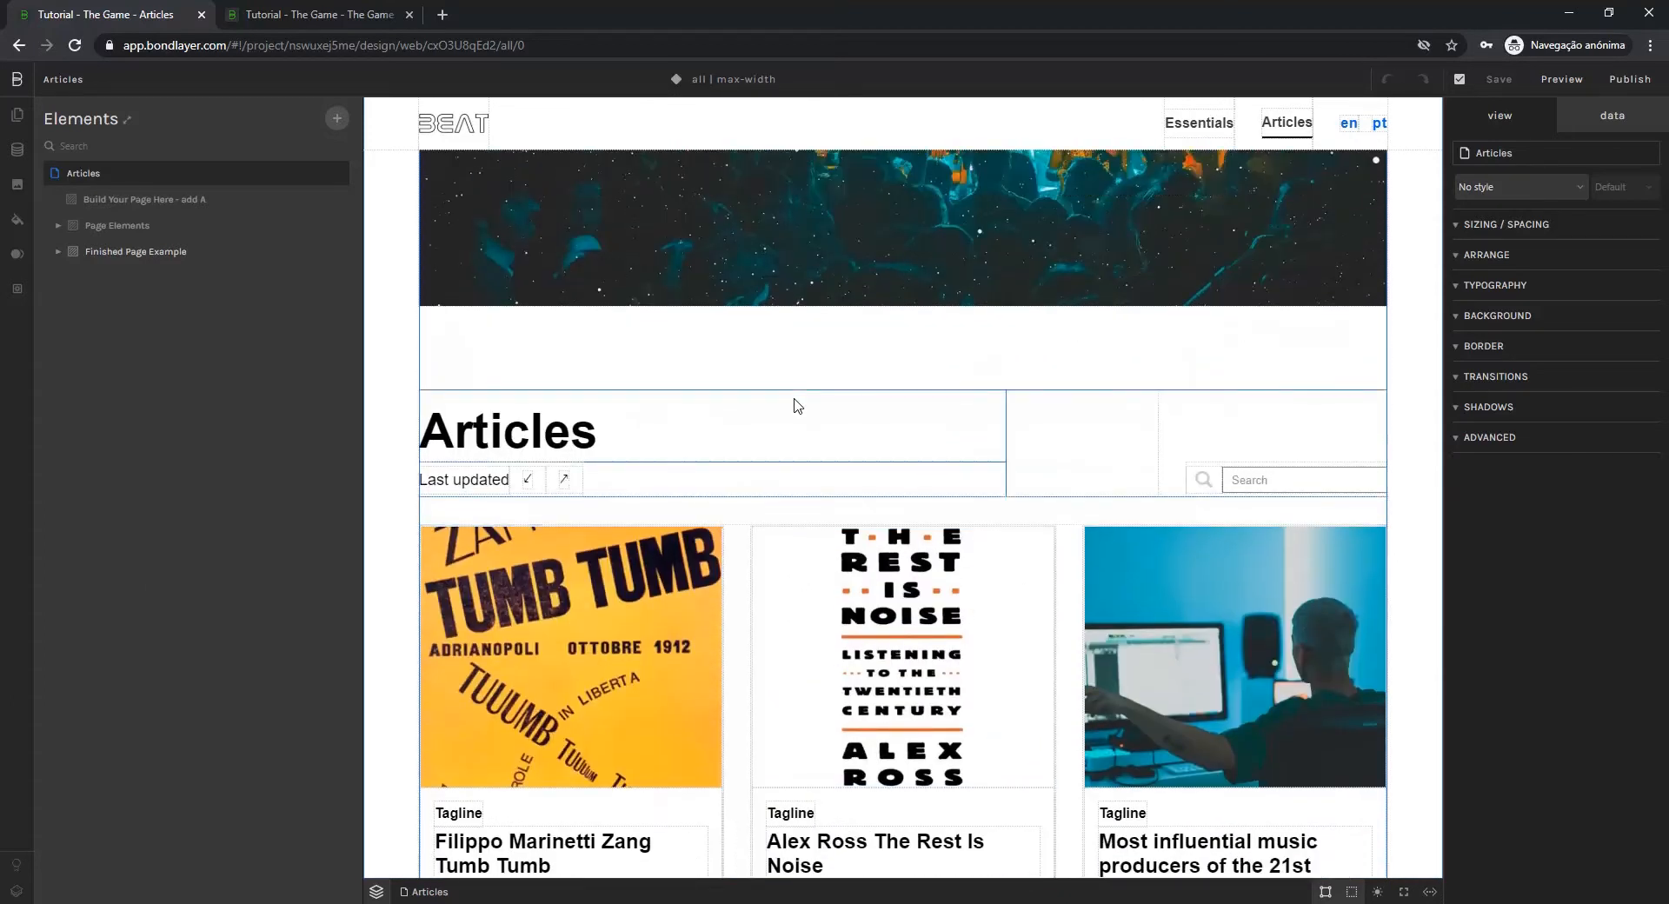
pyautogui.scroll(1, 798, 406)
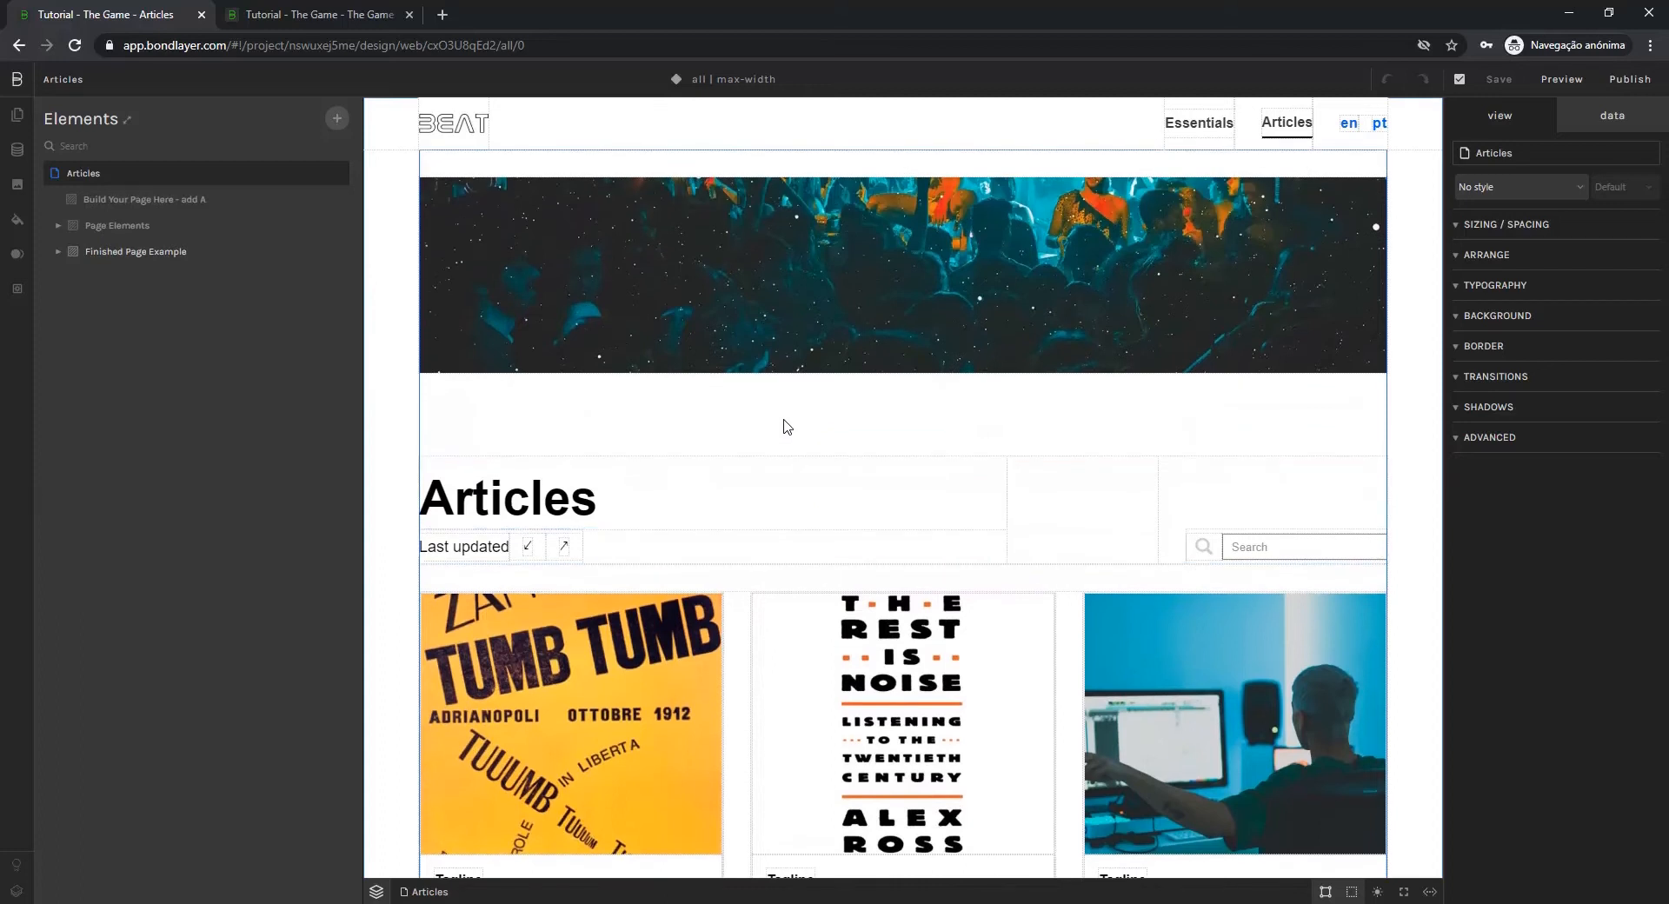
pyautogui.scroll(-3, 787, 426)
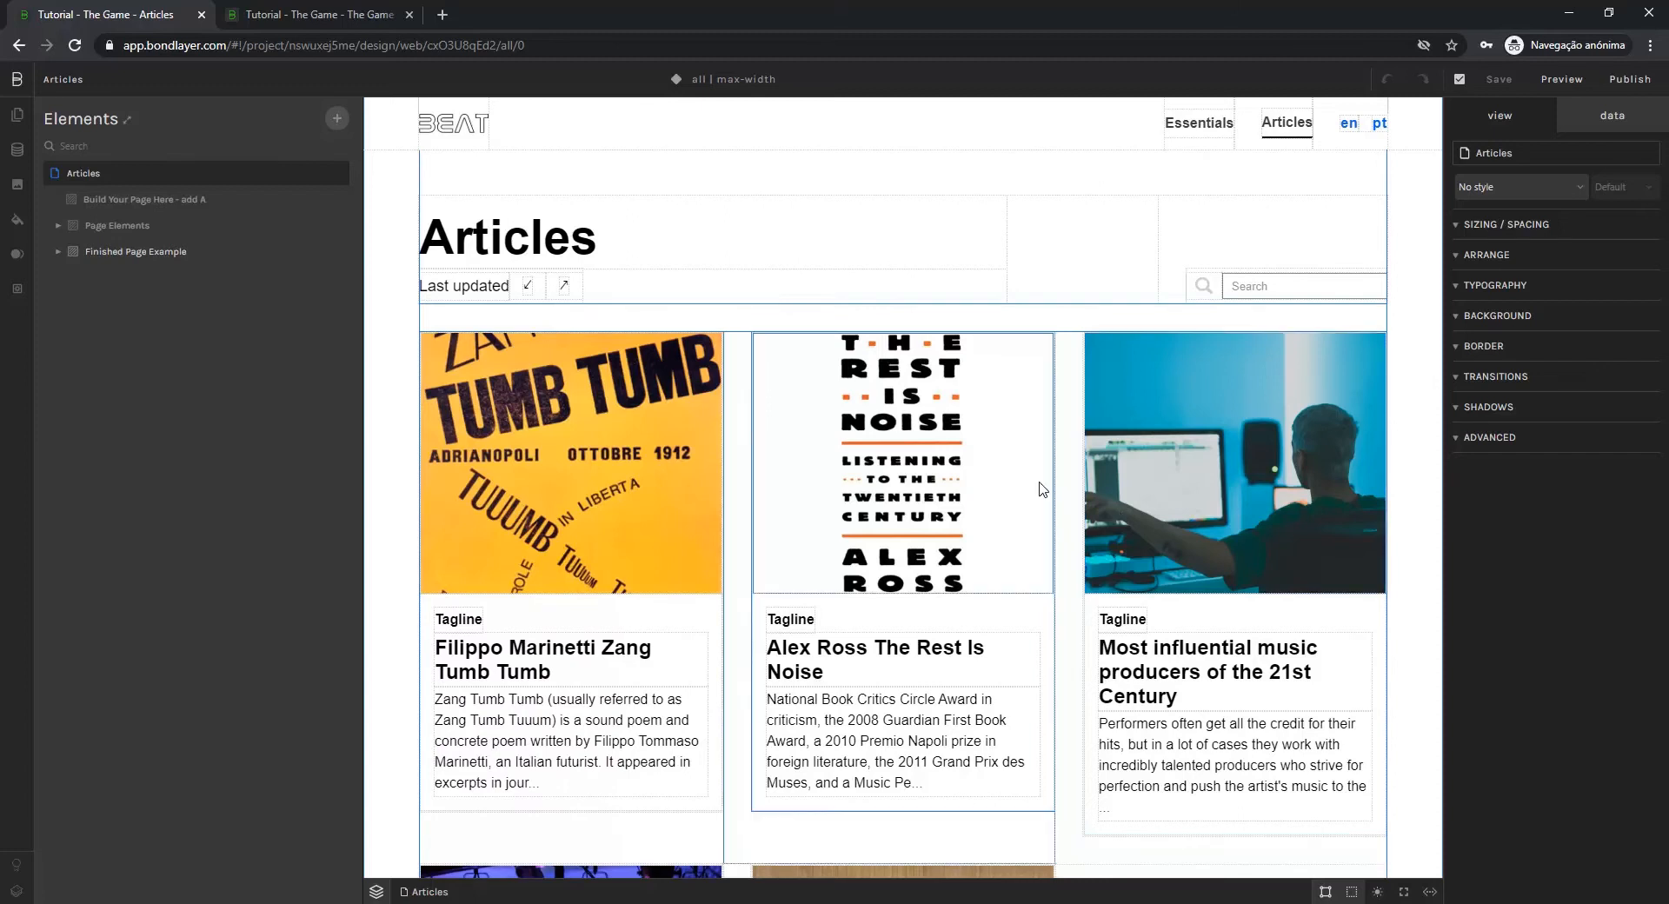
pyautogui.scroll(3, 1015, 490)
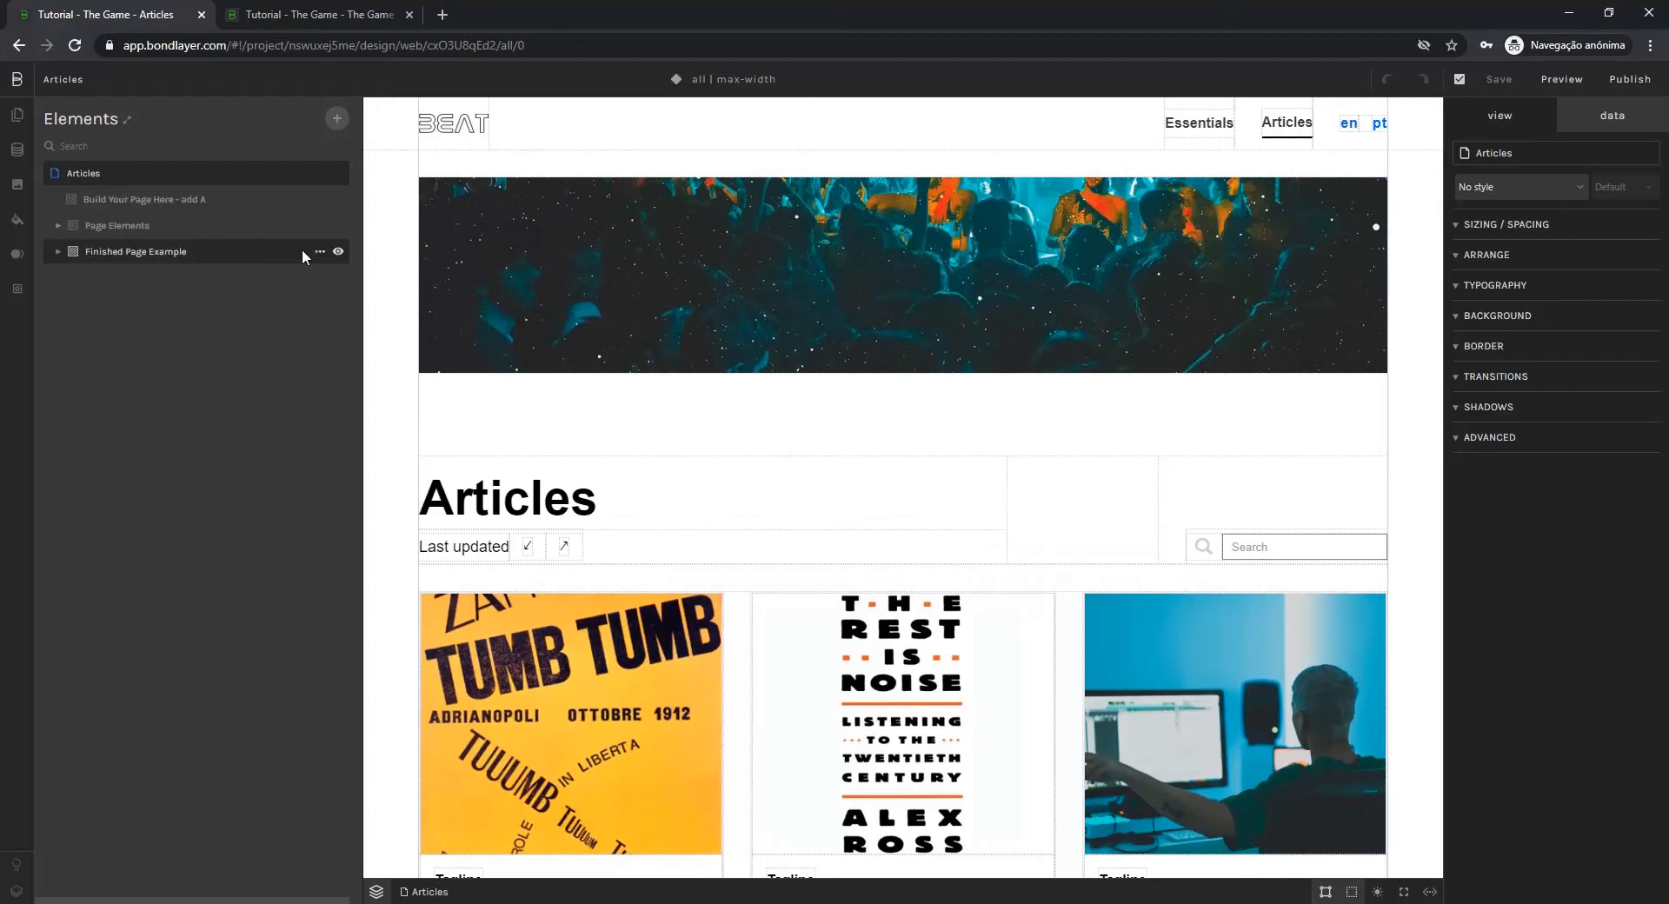
# Hide the Finished Page Example element and show the Build Your Page Here - add A element
pyautogui.click(338, 253)
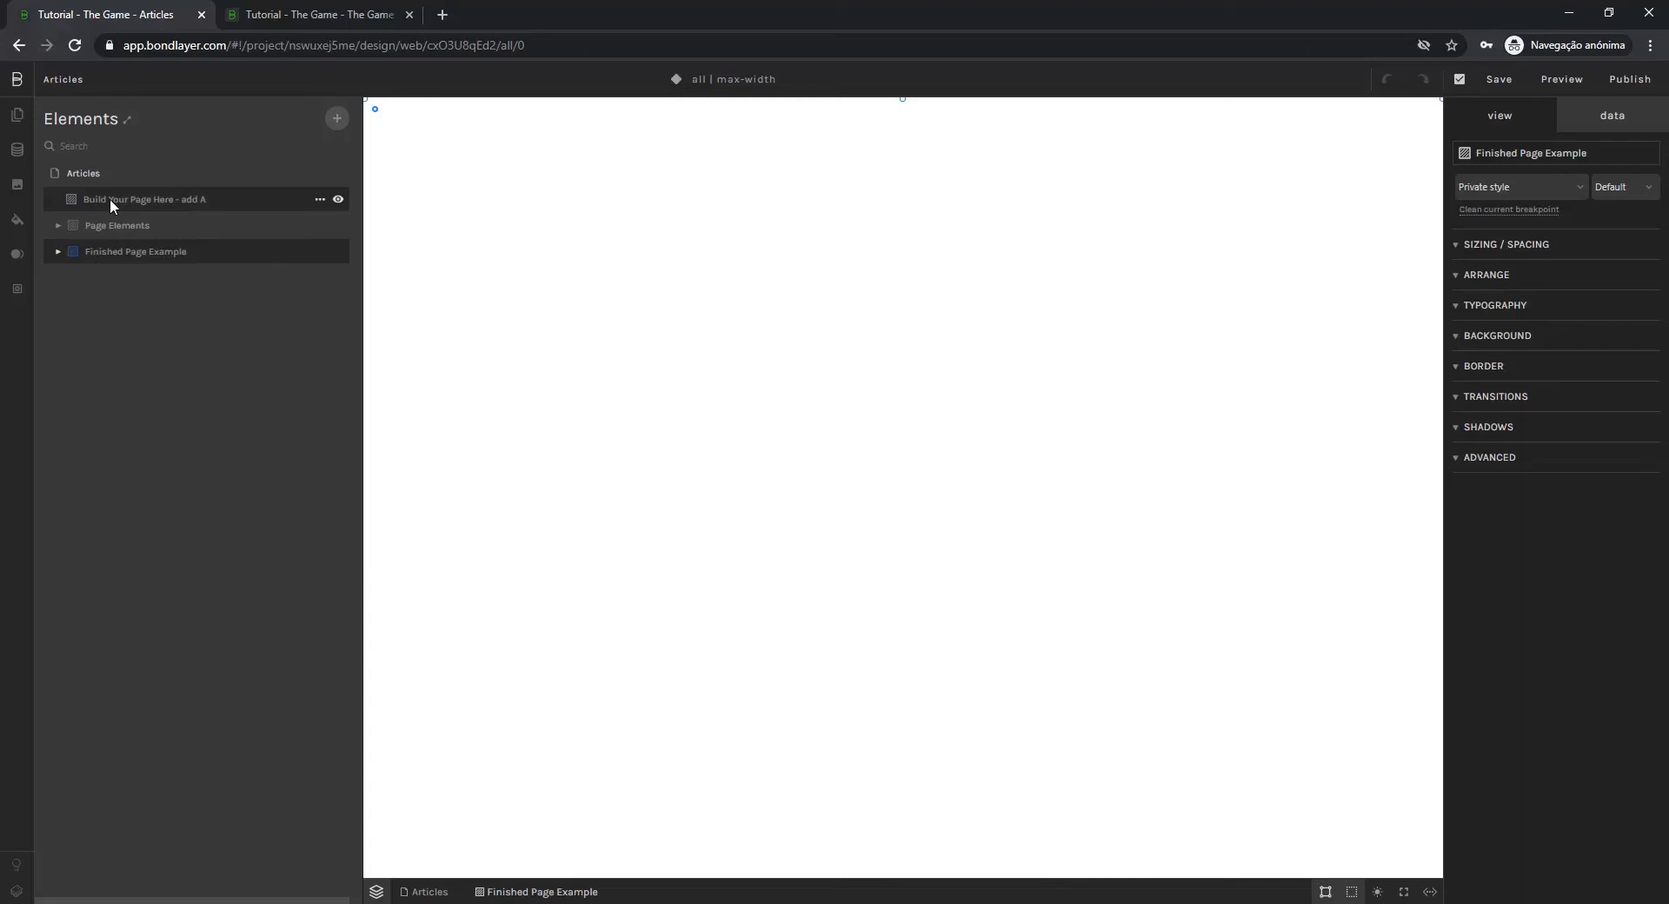
pyautogui.click(338, 199)
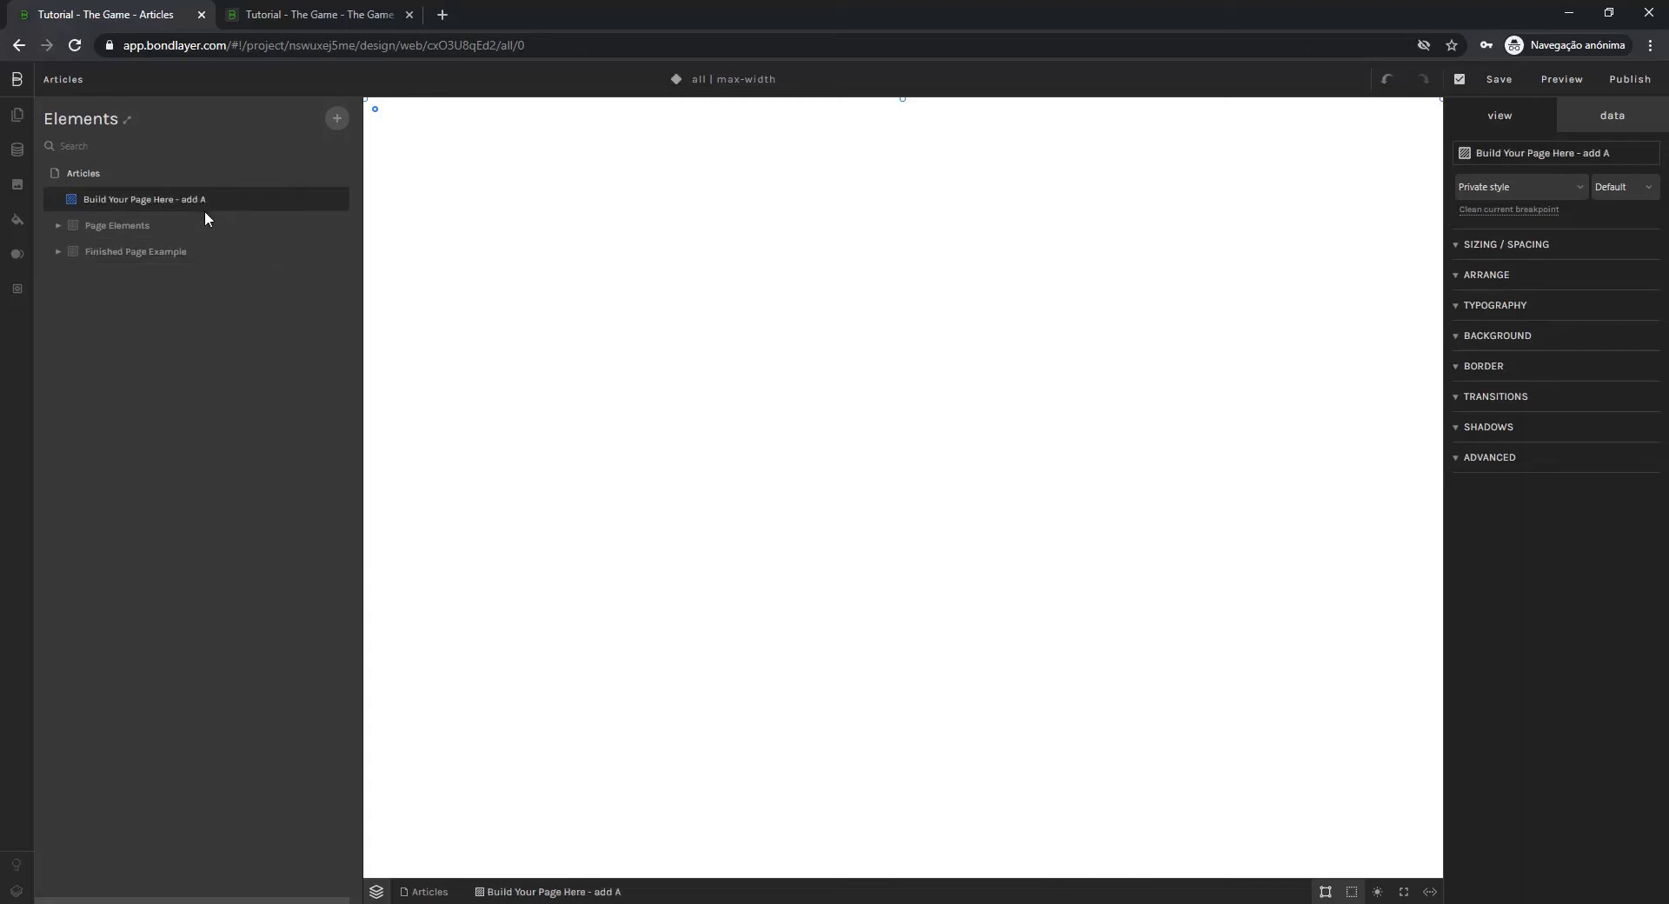
# Expand Page Elements and nest A - Main Max Width inside Build Your Page Here - add A
pyautogui.click(57, 226)
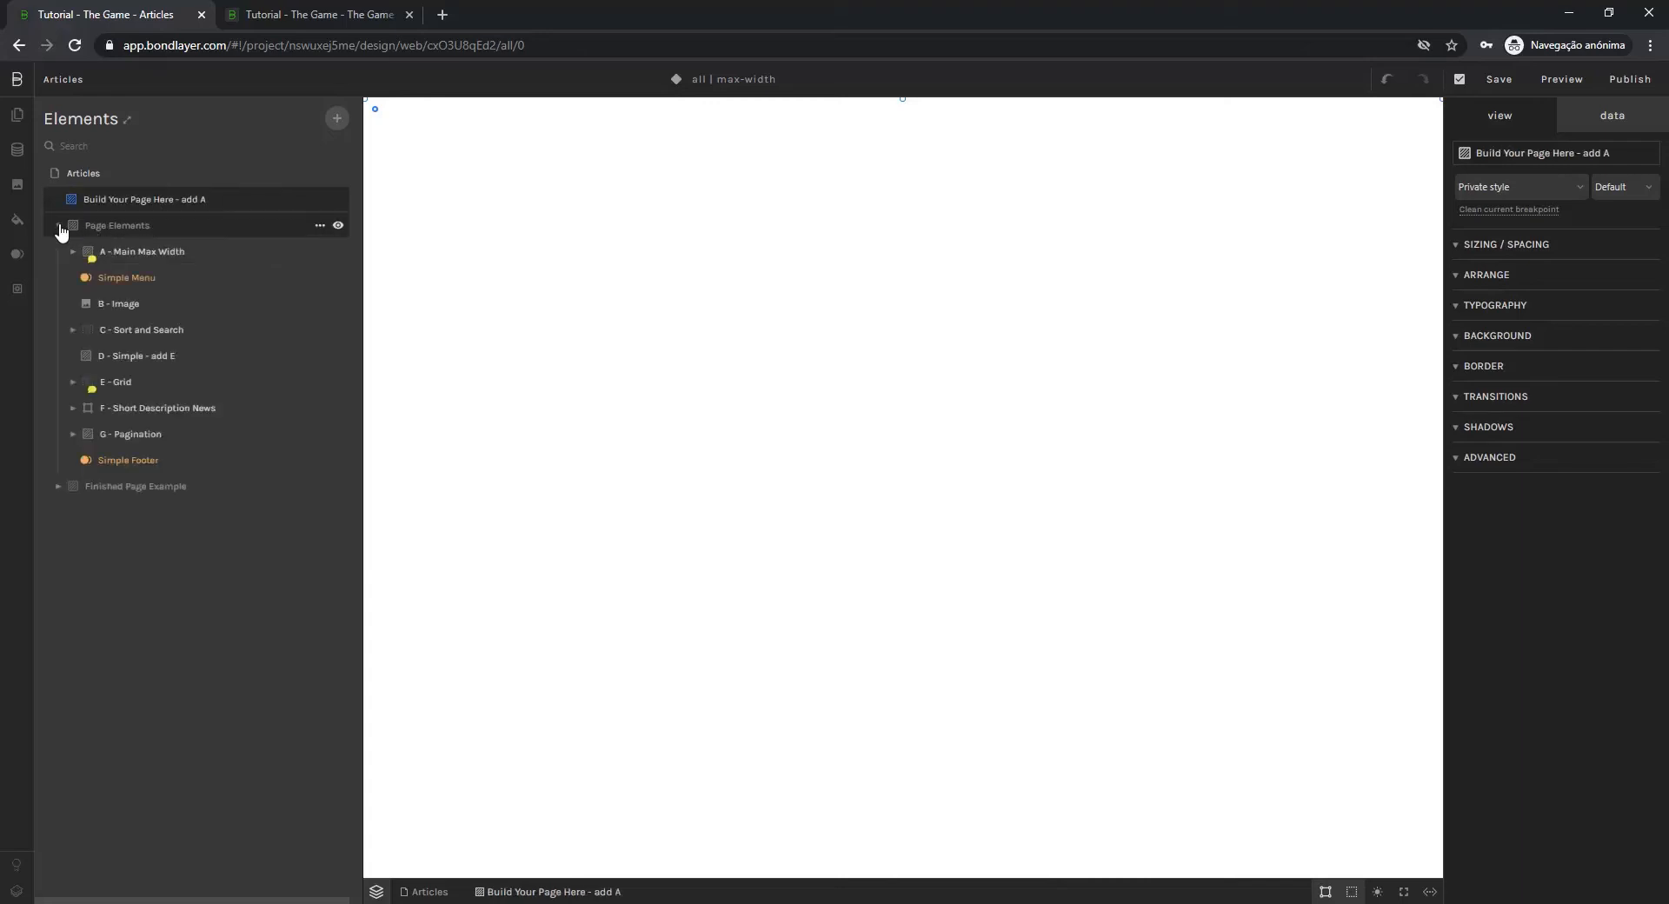
pyautogui.moveTo(114, 248); pyautogui.dragTo(154, 201)
pyautogui.click(155, 201)
# Expand the nested layers down to the menu's Fixed Box and place Simple Menu inside Max Width - add Simple Menu
pyautogui.click(73, 225)
pyautogui.click(88, 251)
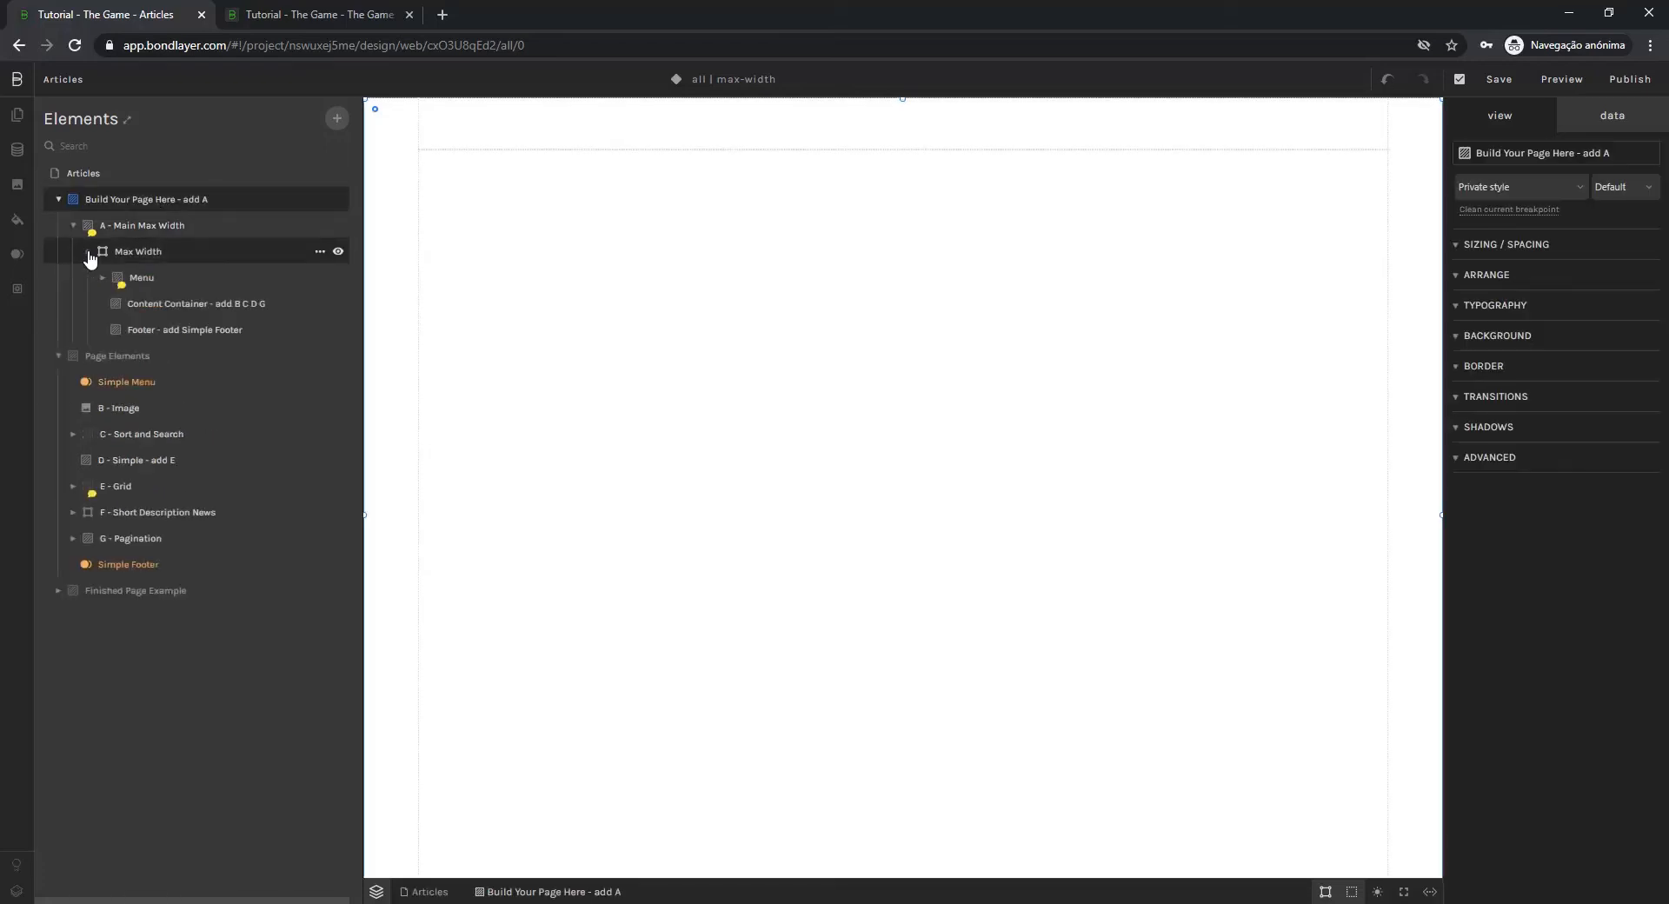
pyautogui.click(104, 278)
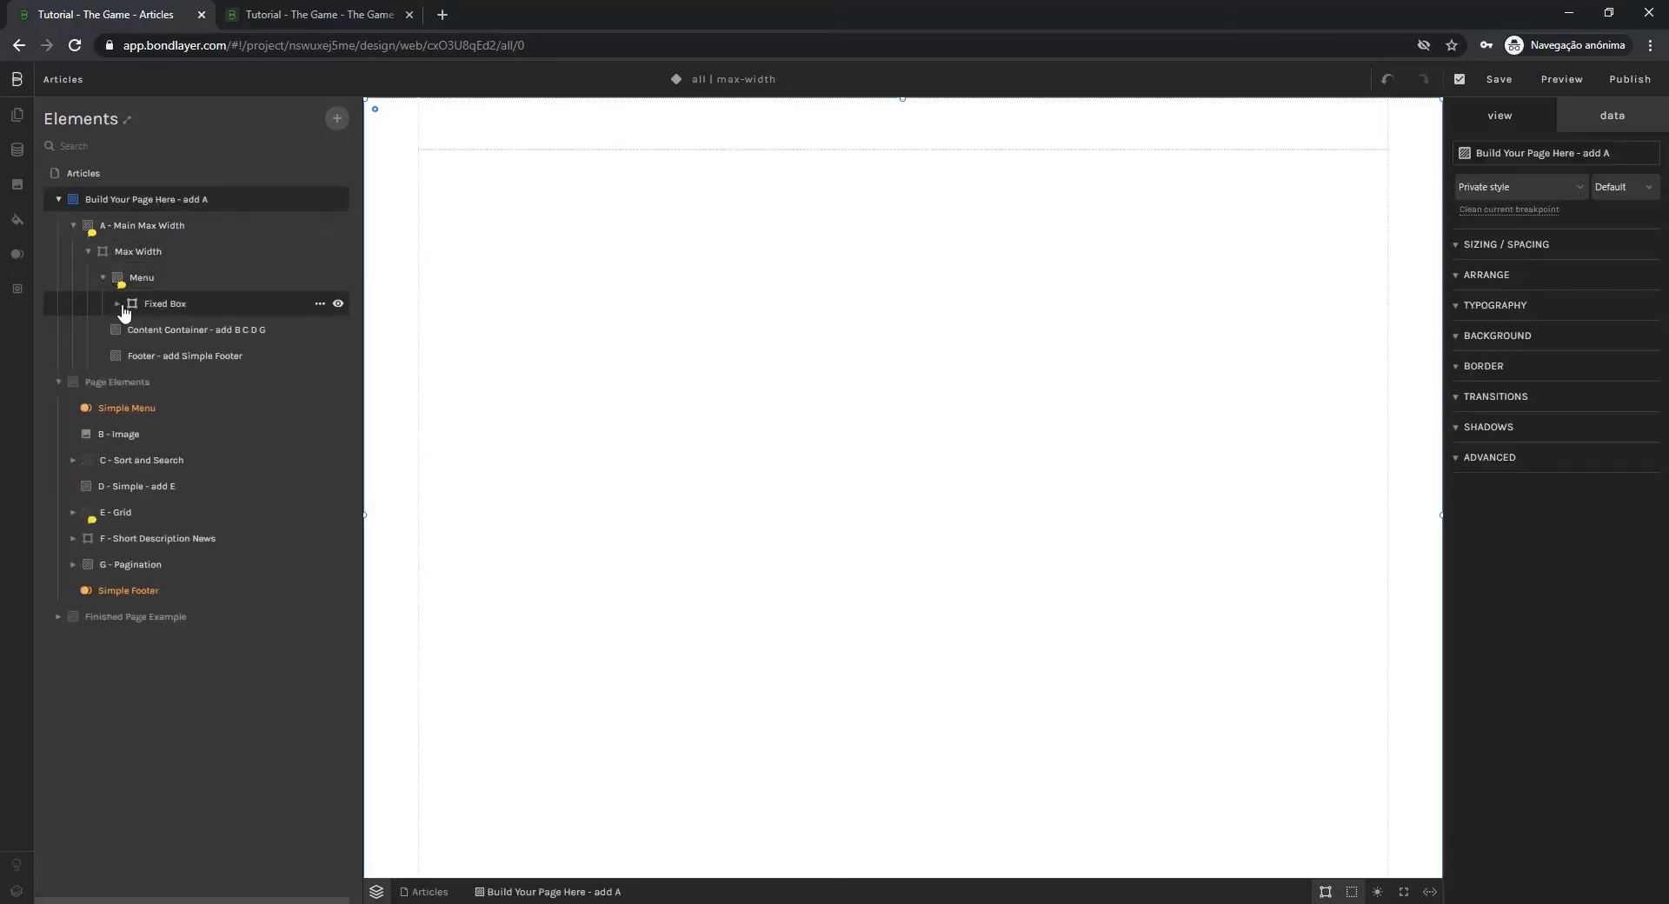
pyautogui.click(118, 304)
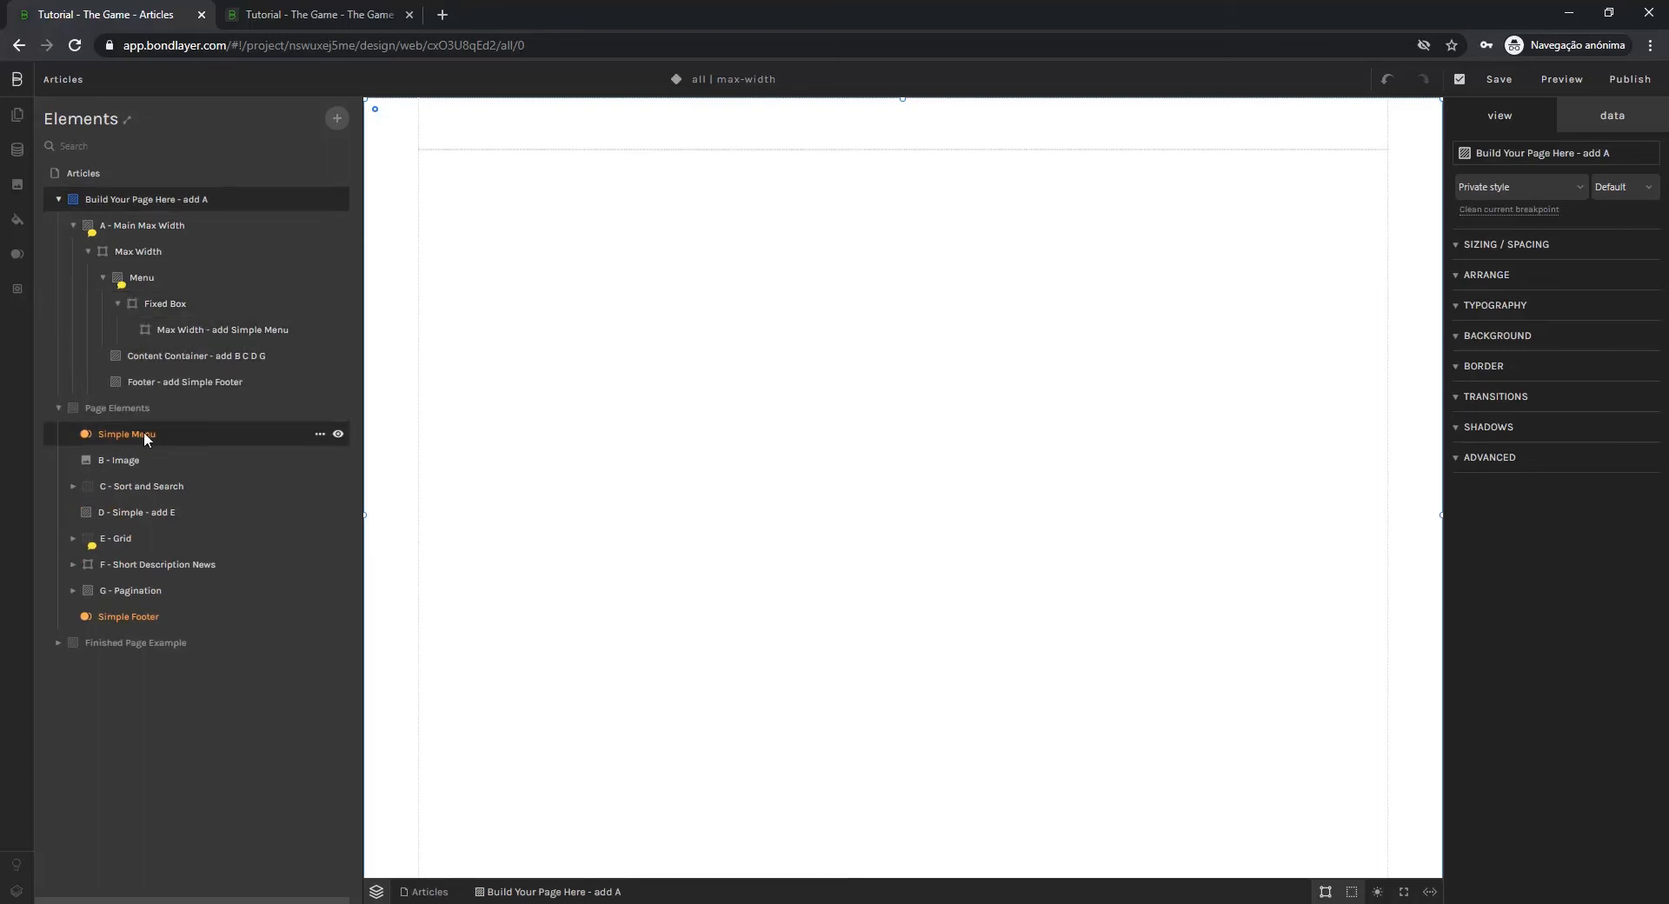
pyautogui.moveTo(144, 432); pyautogui.dragTo(239, 334)
# Nest B - Image, C - Sort and Search and D - Simple, in that order, inside the Content Container
pyautogui.moveTo(156, 460); pyautogui.dragTo(222, 386)
pyautogui.moveTo(160, 512); pyautogui.dragTo(219, 391)
# Nest E - Grid inside D - Simple, and F - Short Description News inside the grid's Flex Item - add F
pyautogui.moveTo(144, 530); pyautogui.dragTo(184, 464)
pyautogui.click(132, 486)
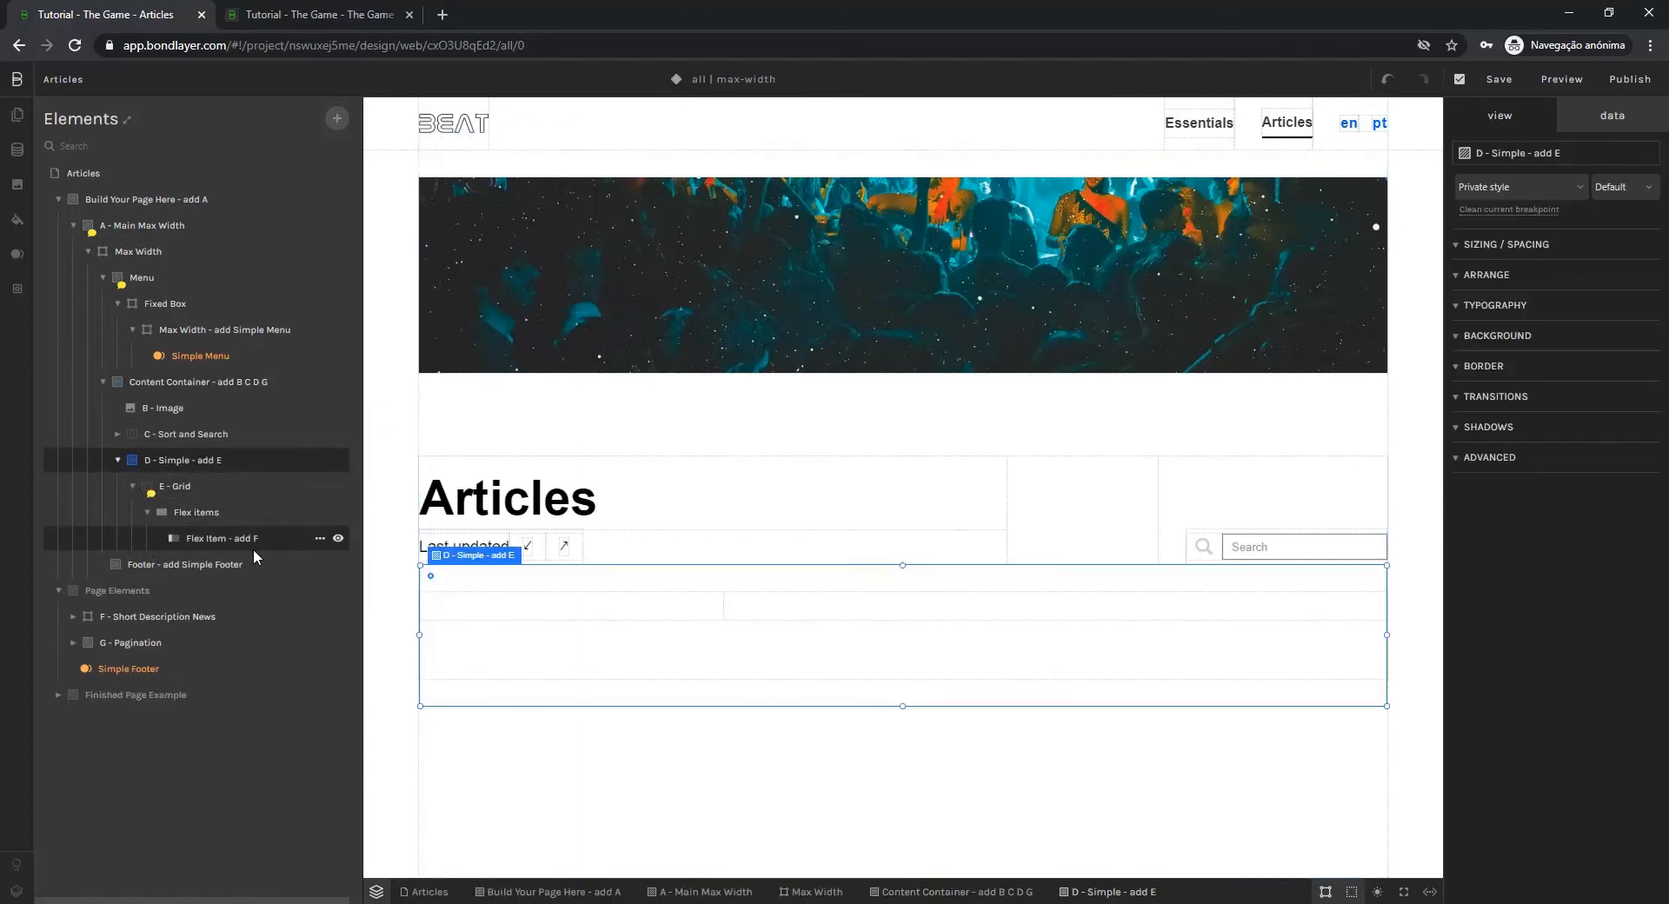
pyautogui.moveTo(146, 614); pyautogui.dragTo(224, 534)
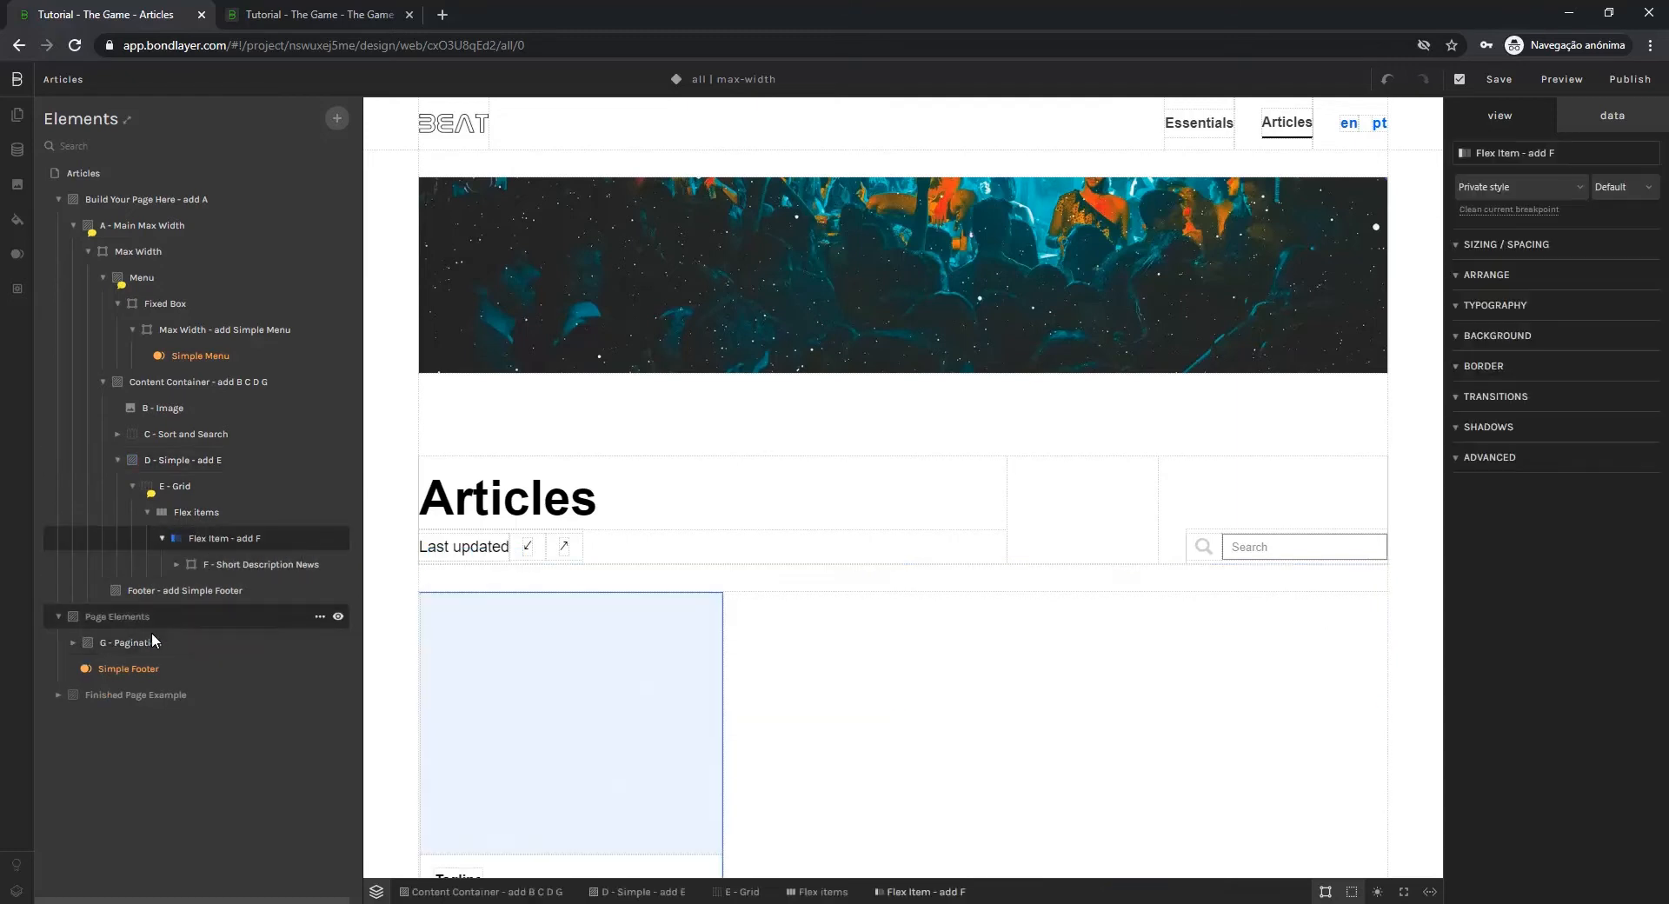
# Add G - Pagination at the end of the Content Container and Simple Footer inside Footer - add Simple Footer
pyautogui.moveTo(151, 640); pyautogui.dragTo(257, 384)
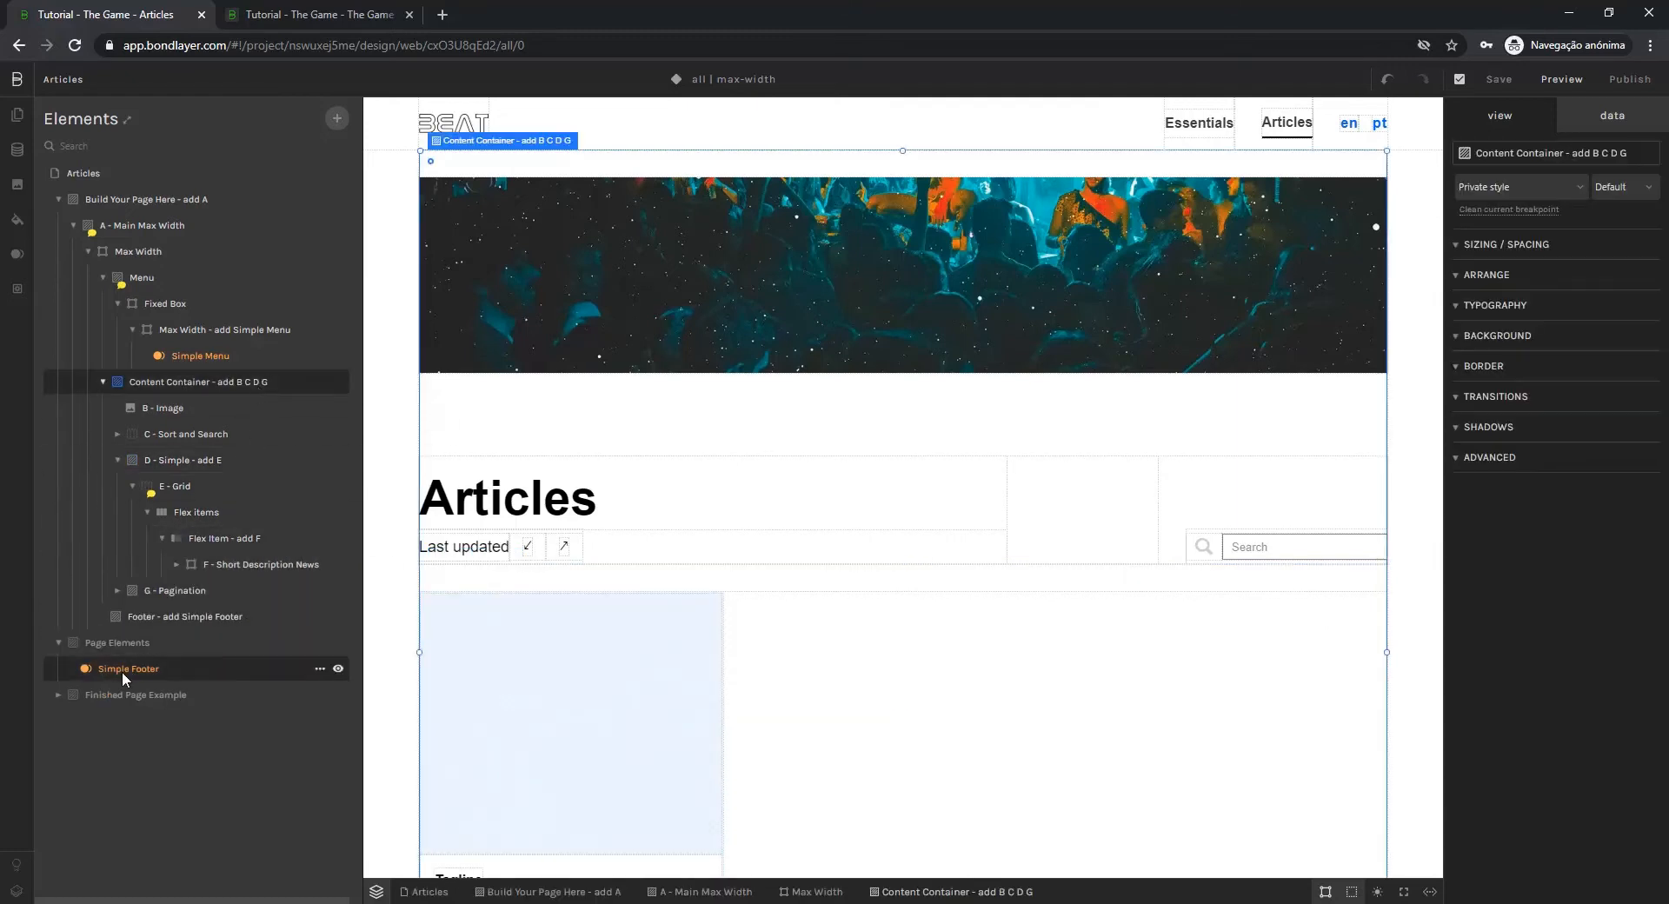
pyautogui.moveTo(122, 671); pyautogui.dragTo(182, 616)
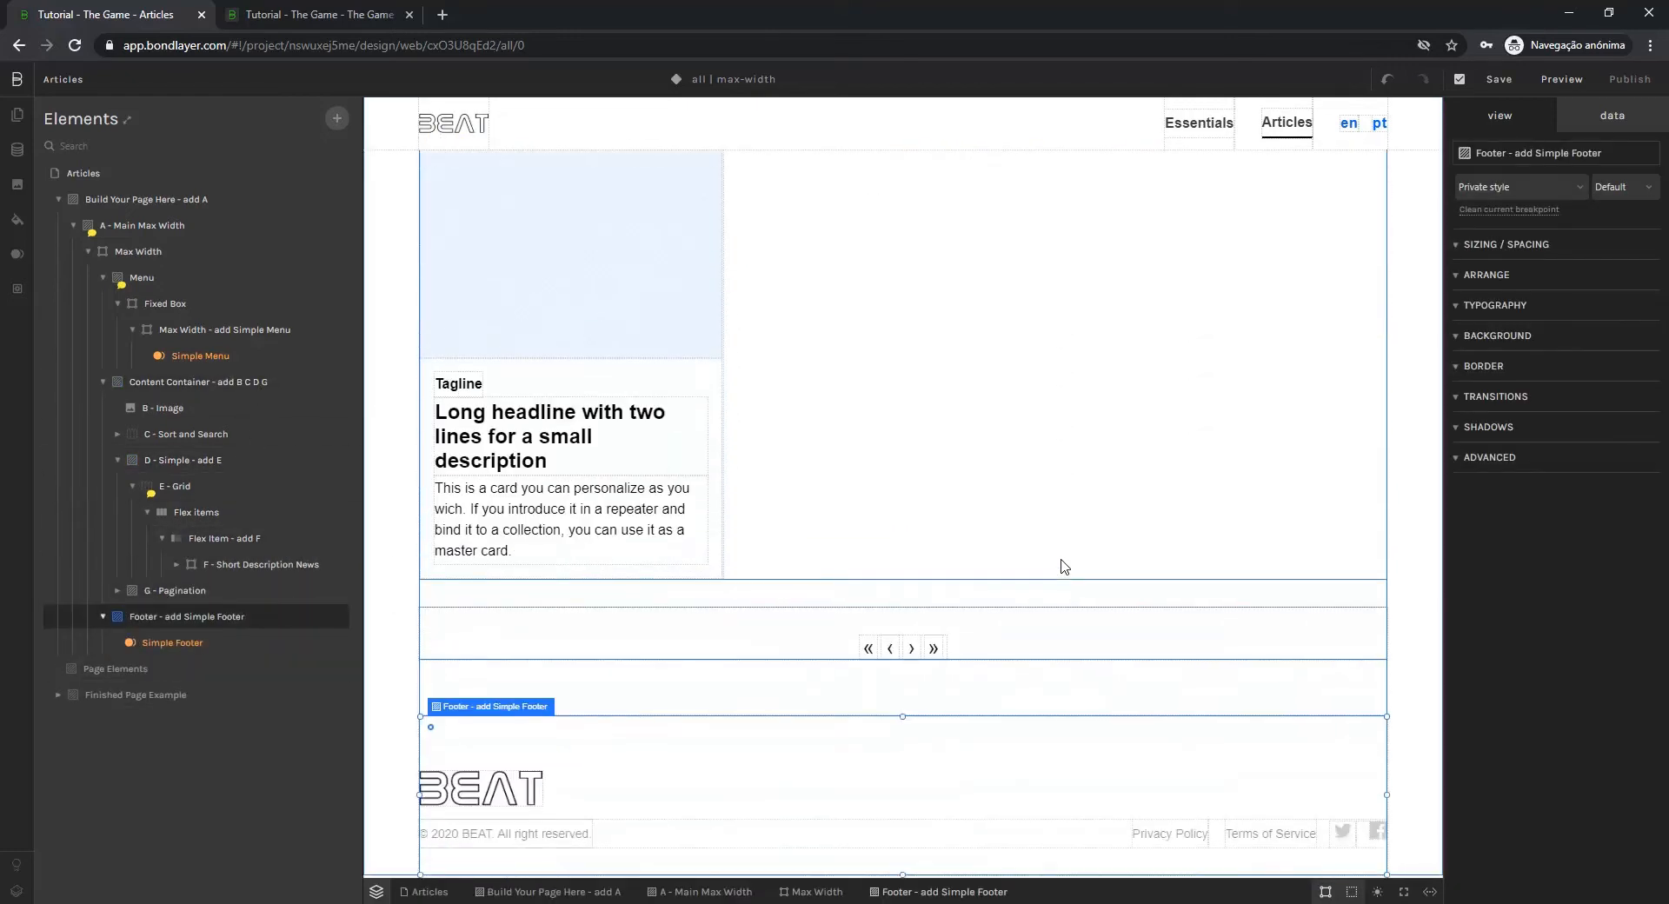
pyautogui.scroll(6, 1116, 606)
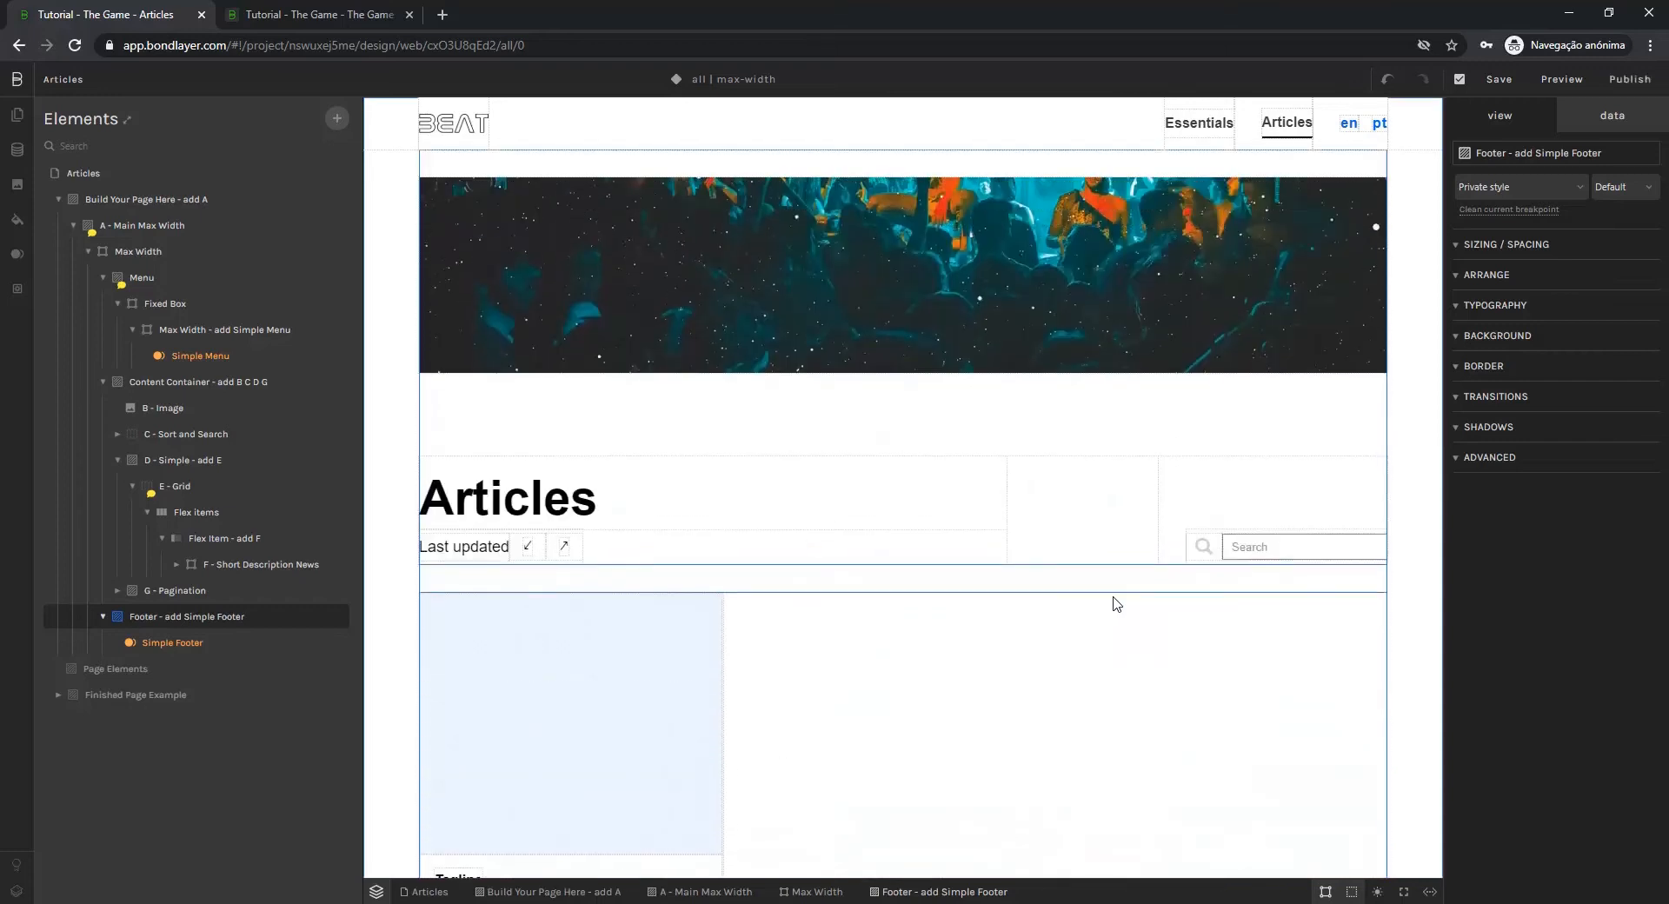
pyautogui.scroll(-1, 1076, 683)
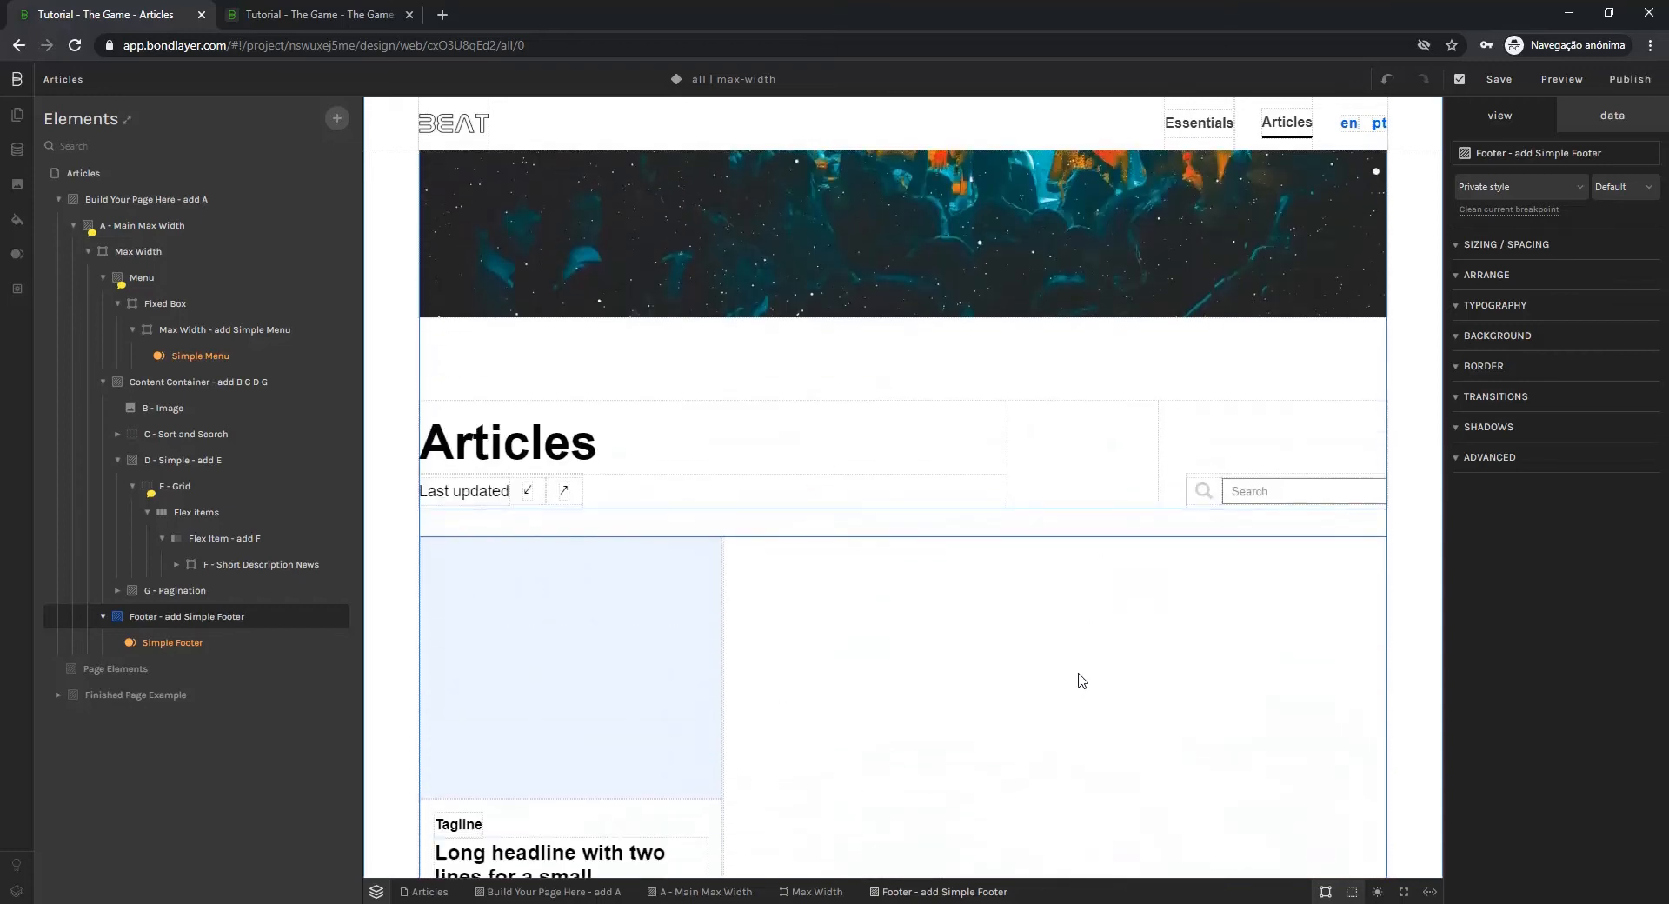
# Enable dynamic data on E - Grid and connect it to the Articles collection
pyautogui.click(582, 656)
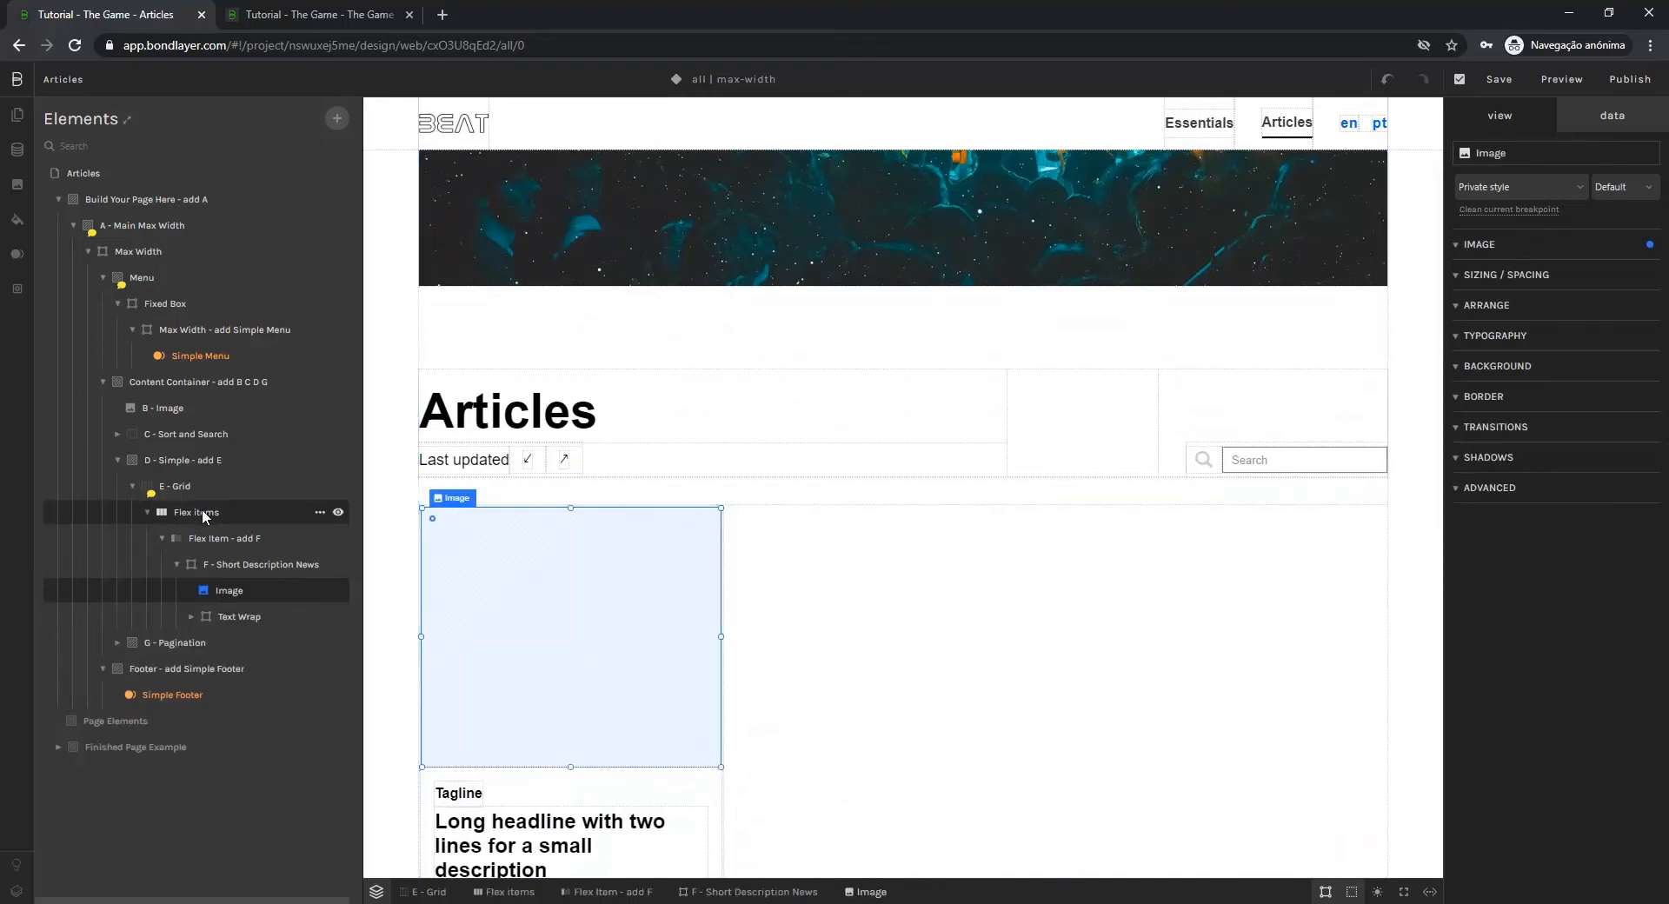
pyautogui.click(200, 488)
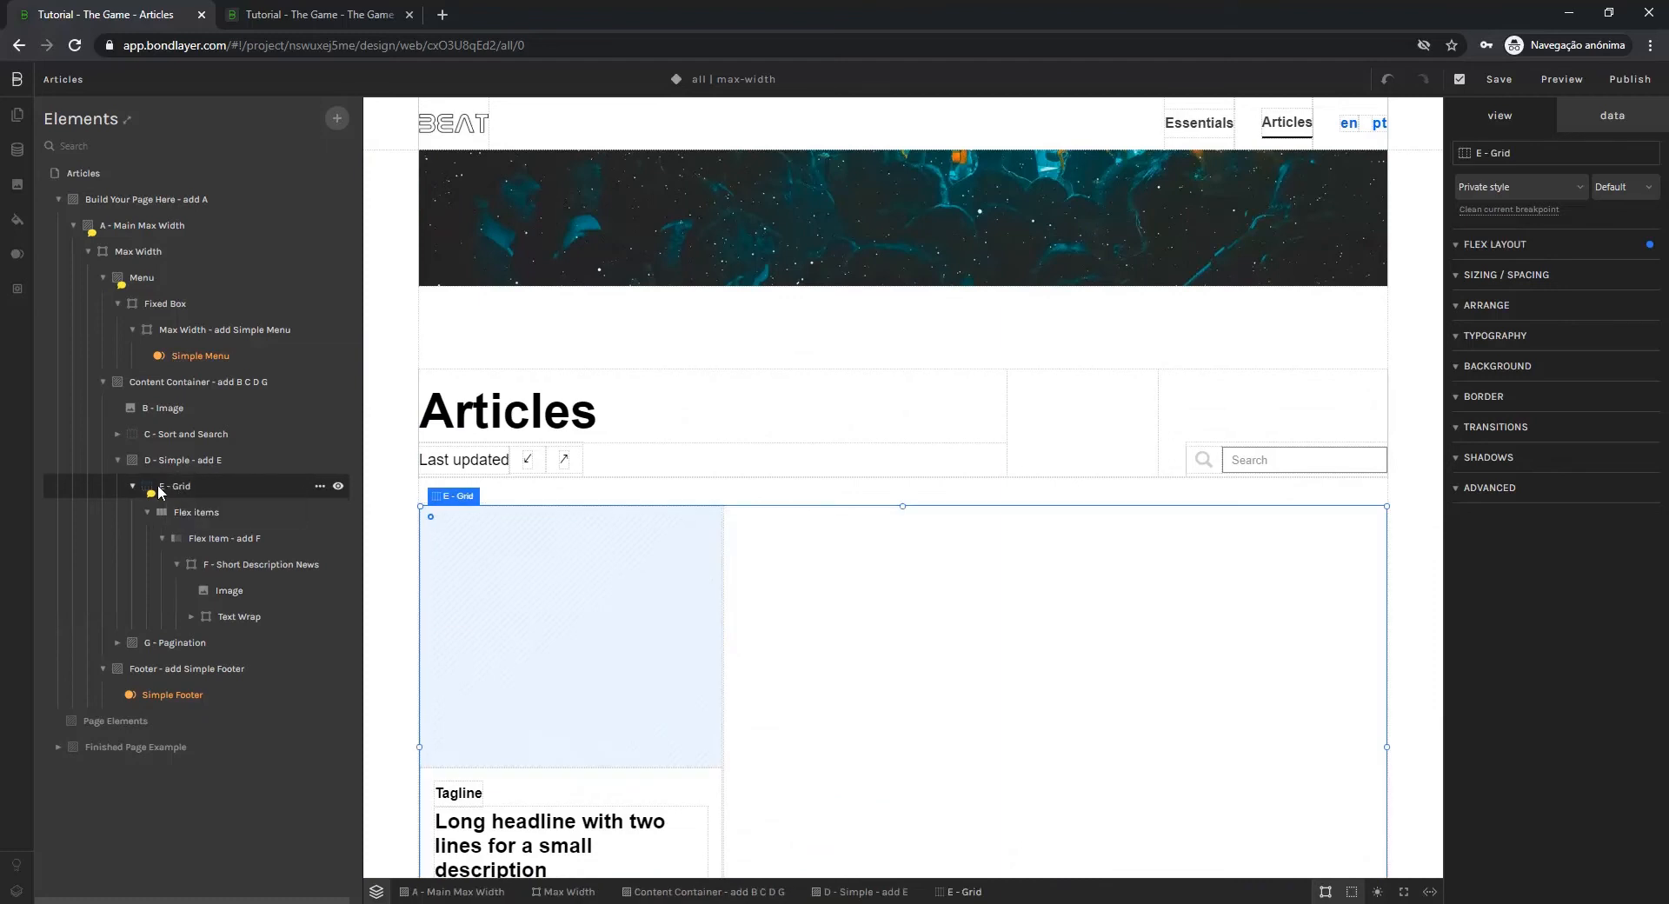
pyautogui.click(1593, 123)
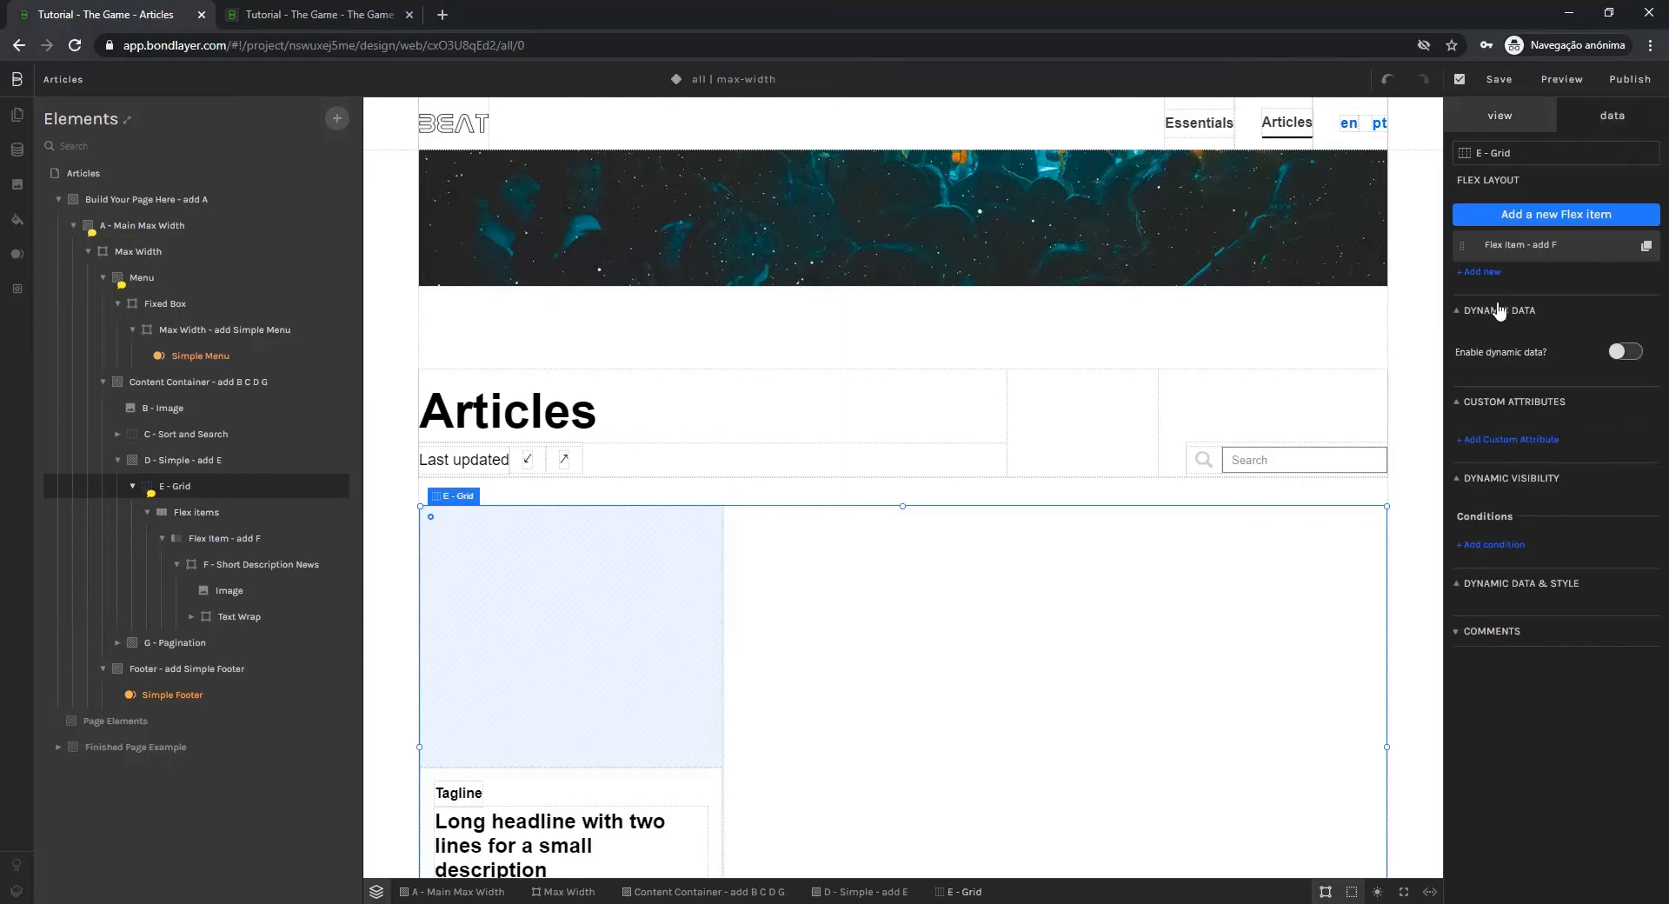
pyautogui.click(1622, 352)
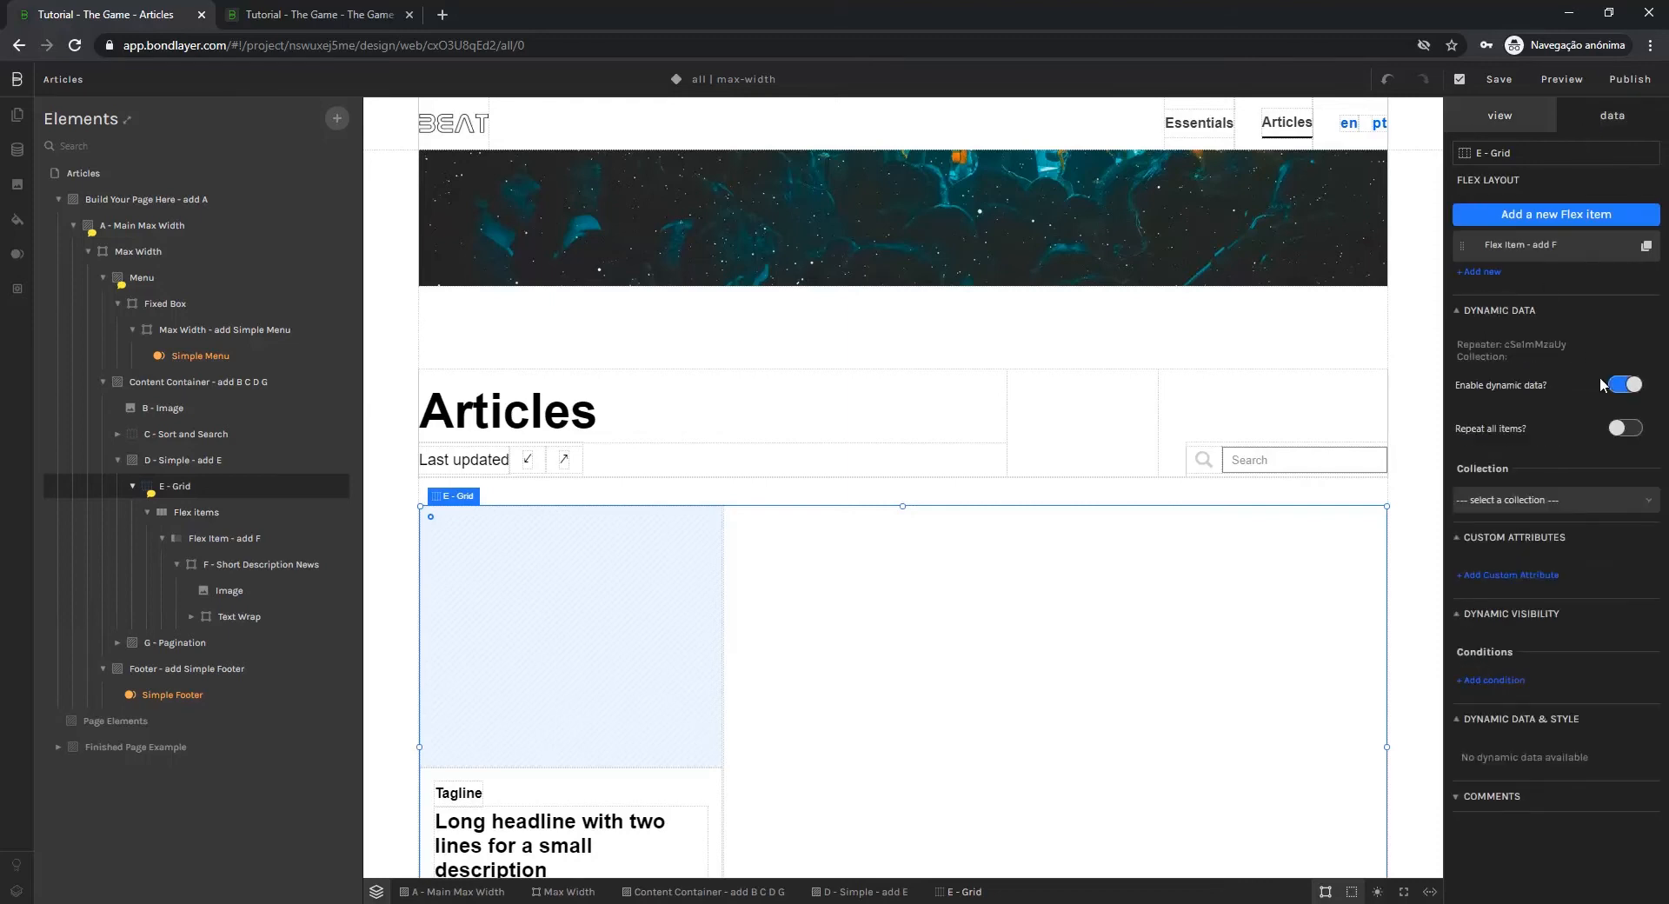
pyautogui.click(1511, 501)
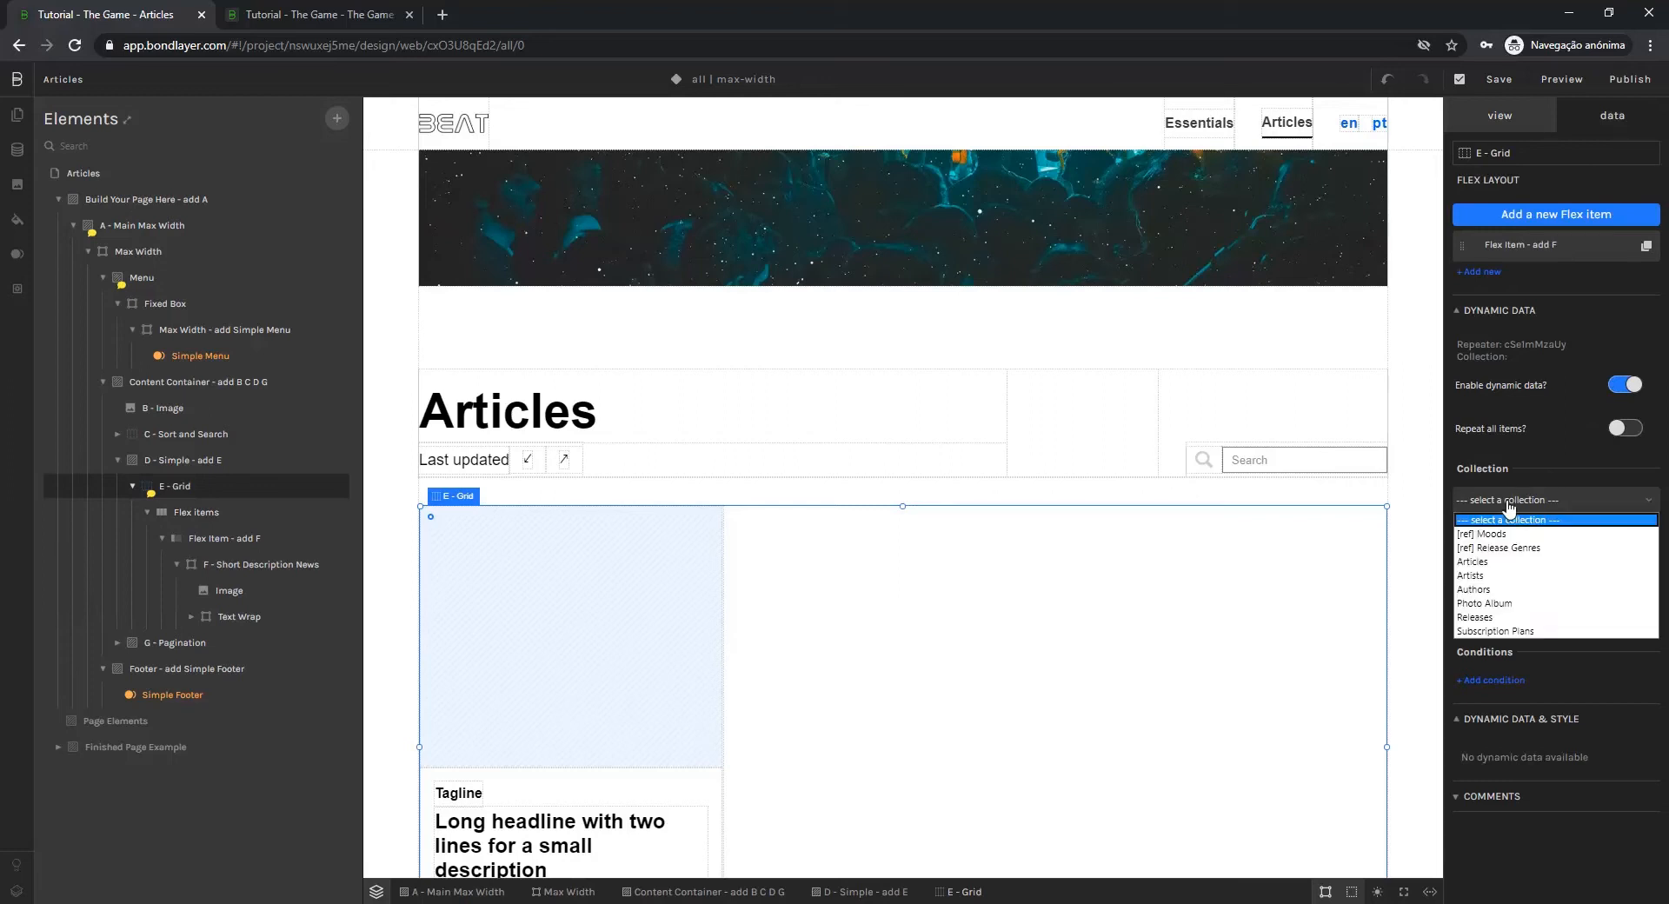
pyautogui.click(1485, 563)
# Set the article card's image to get its dynamic data from the Image (image) field
pyautogui.scroll(-3, 1139, 569)
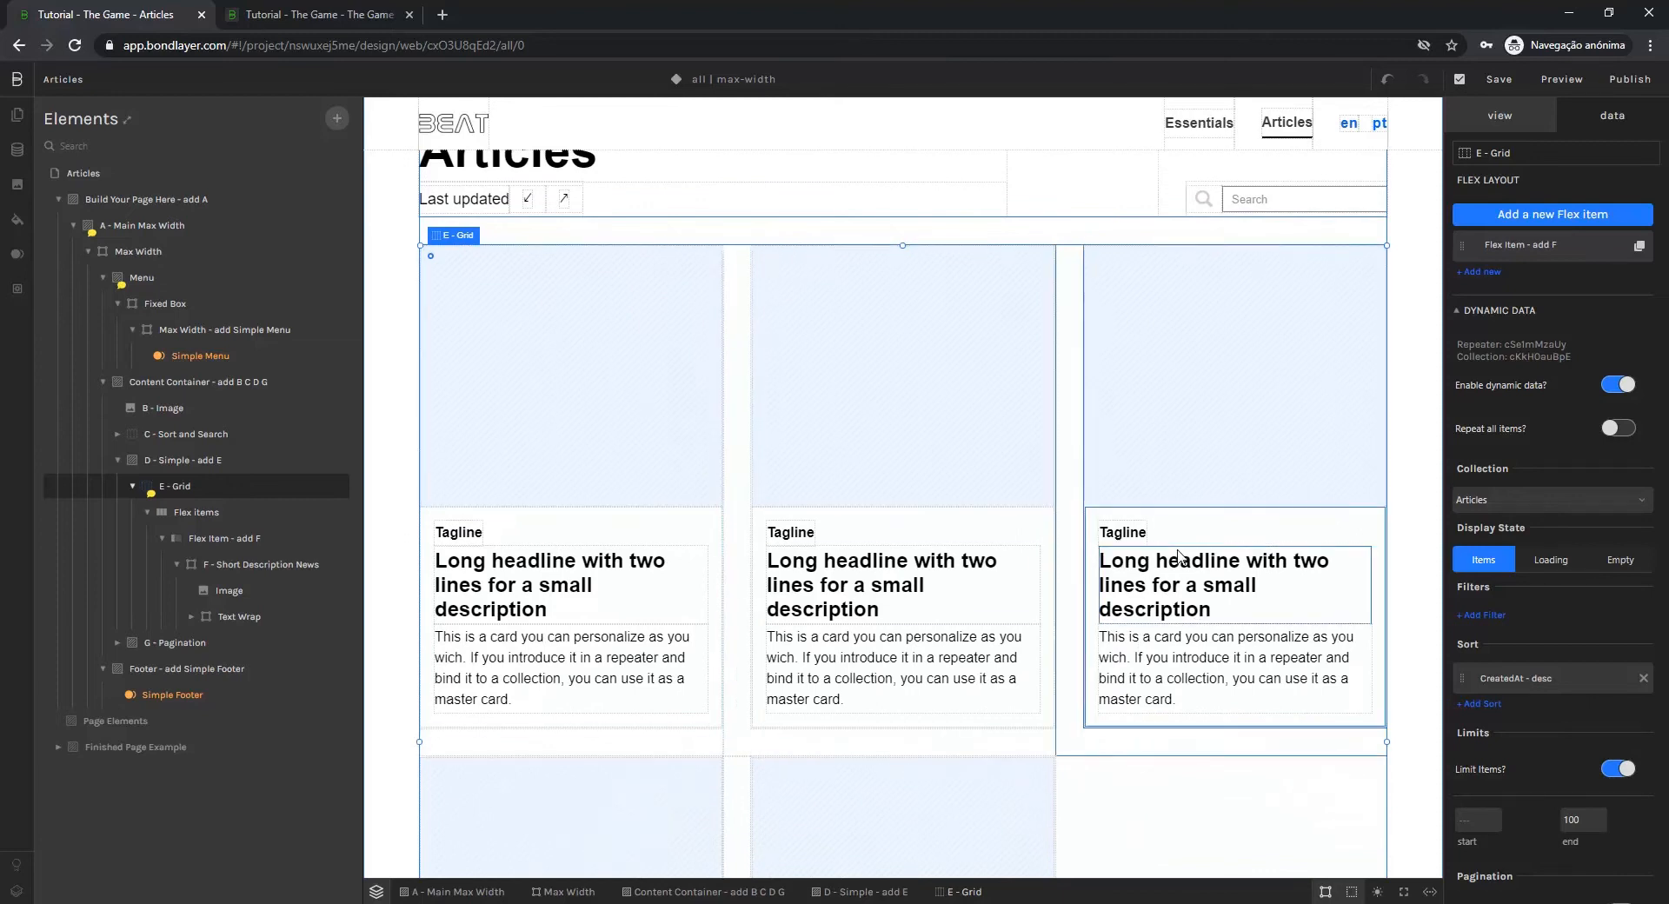
pyautogui.scroll(-2, 1130, 565)
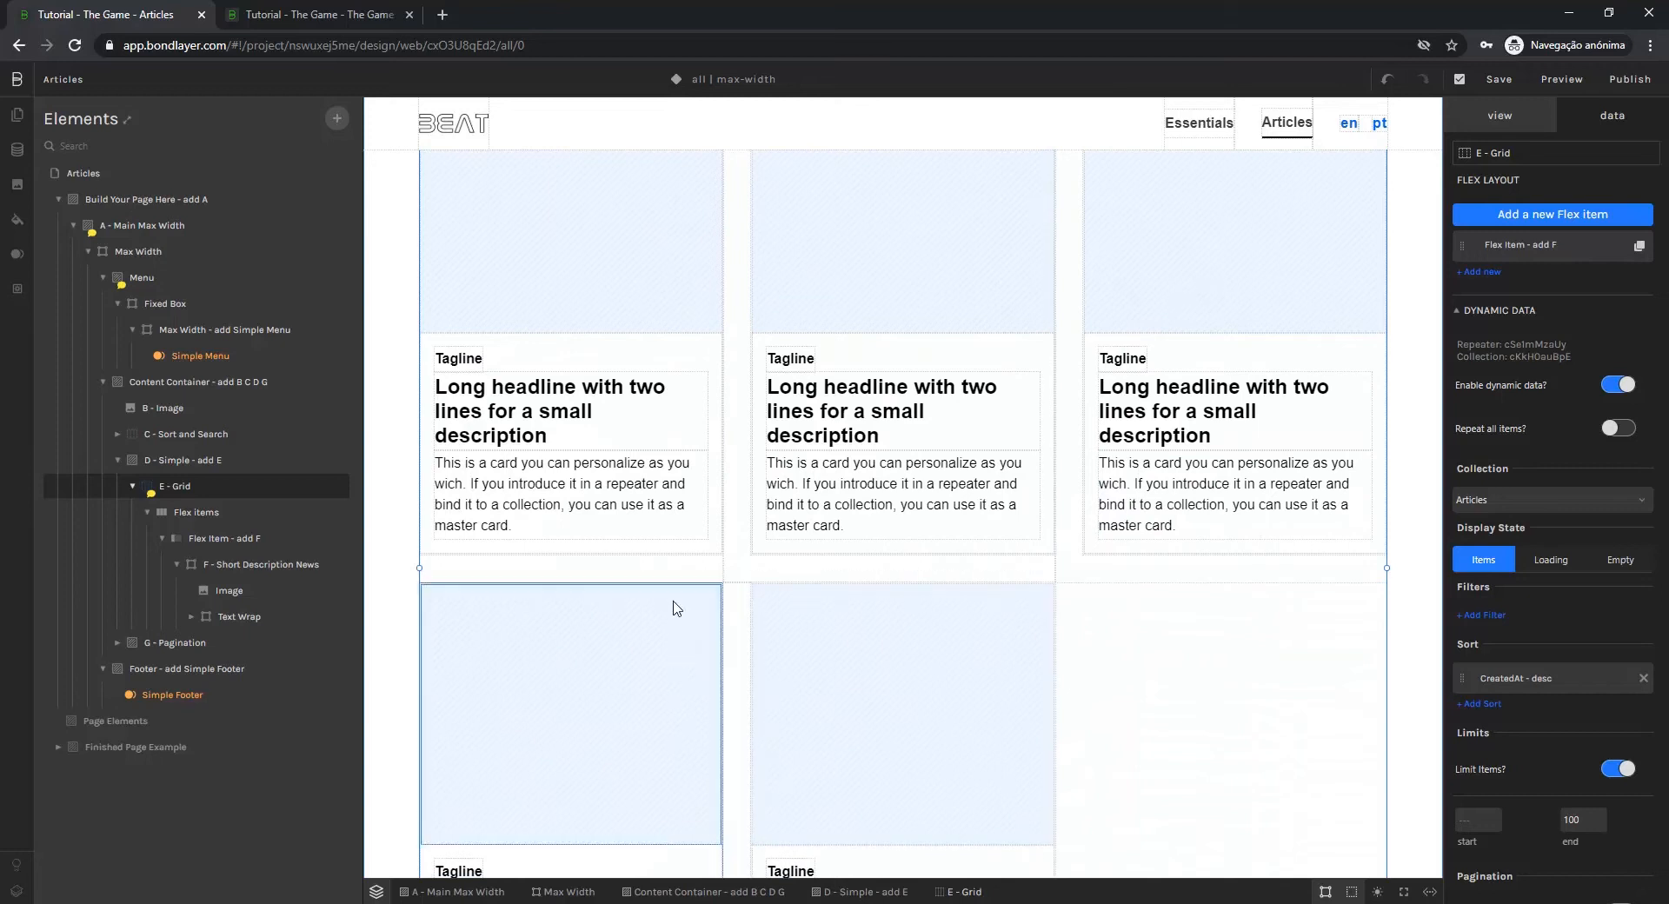
pyautogui.scroll(1, 674, 591)
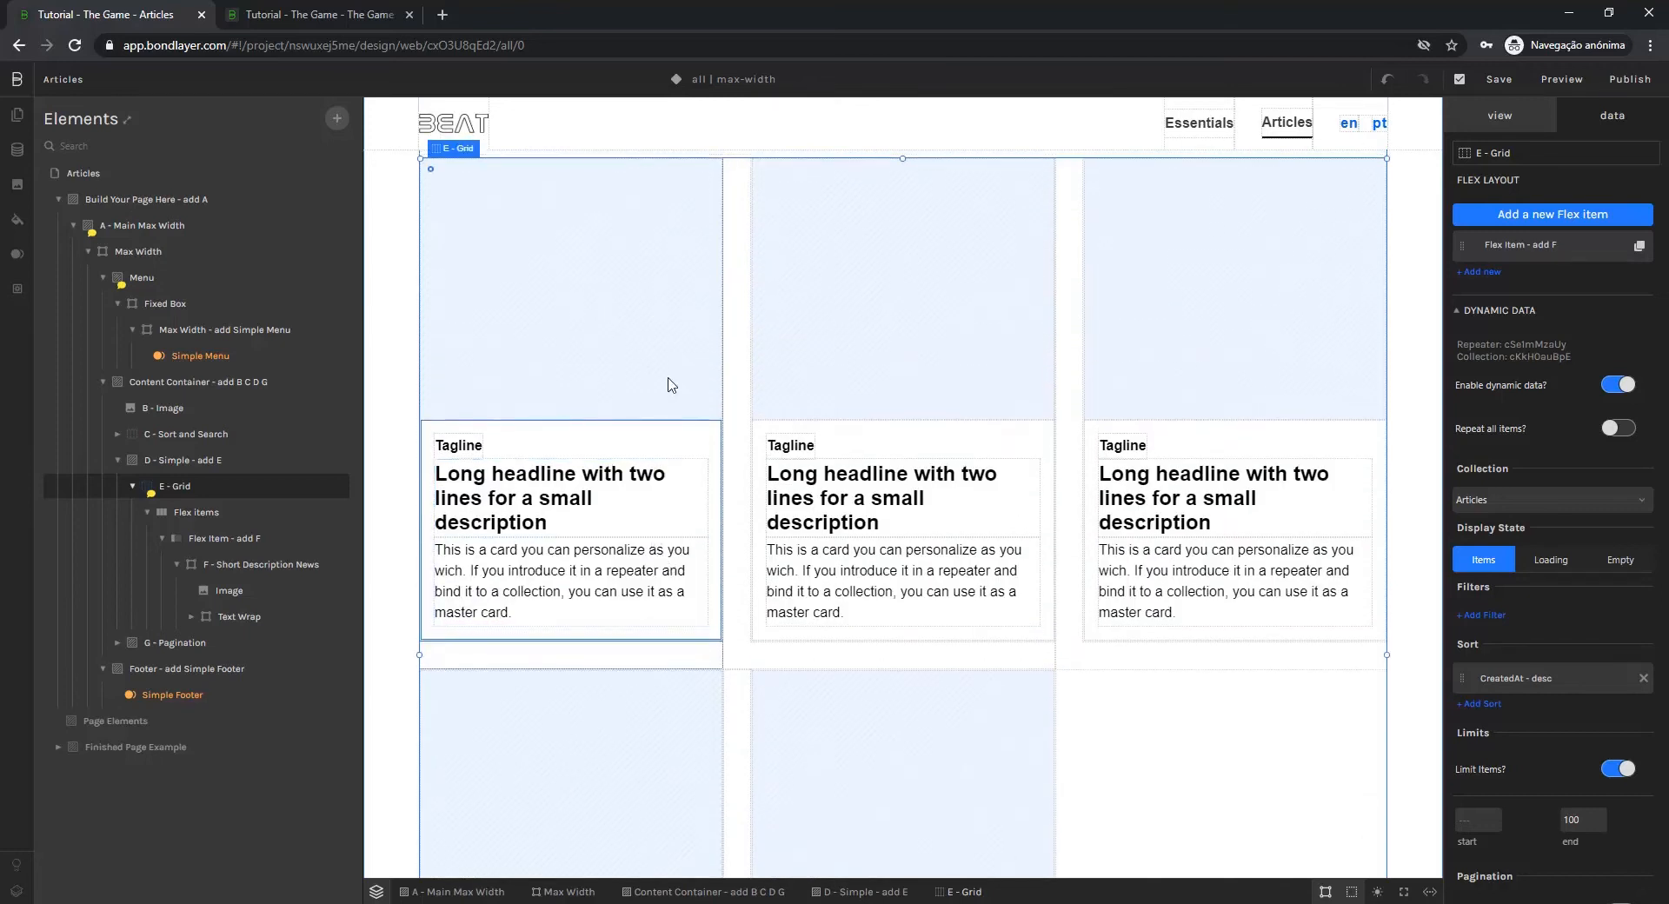
pyautogui.click(604, 307)
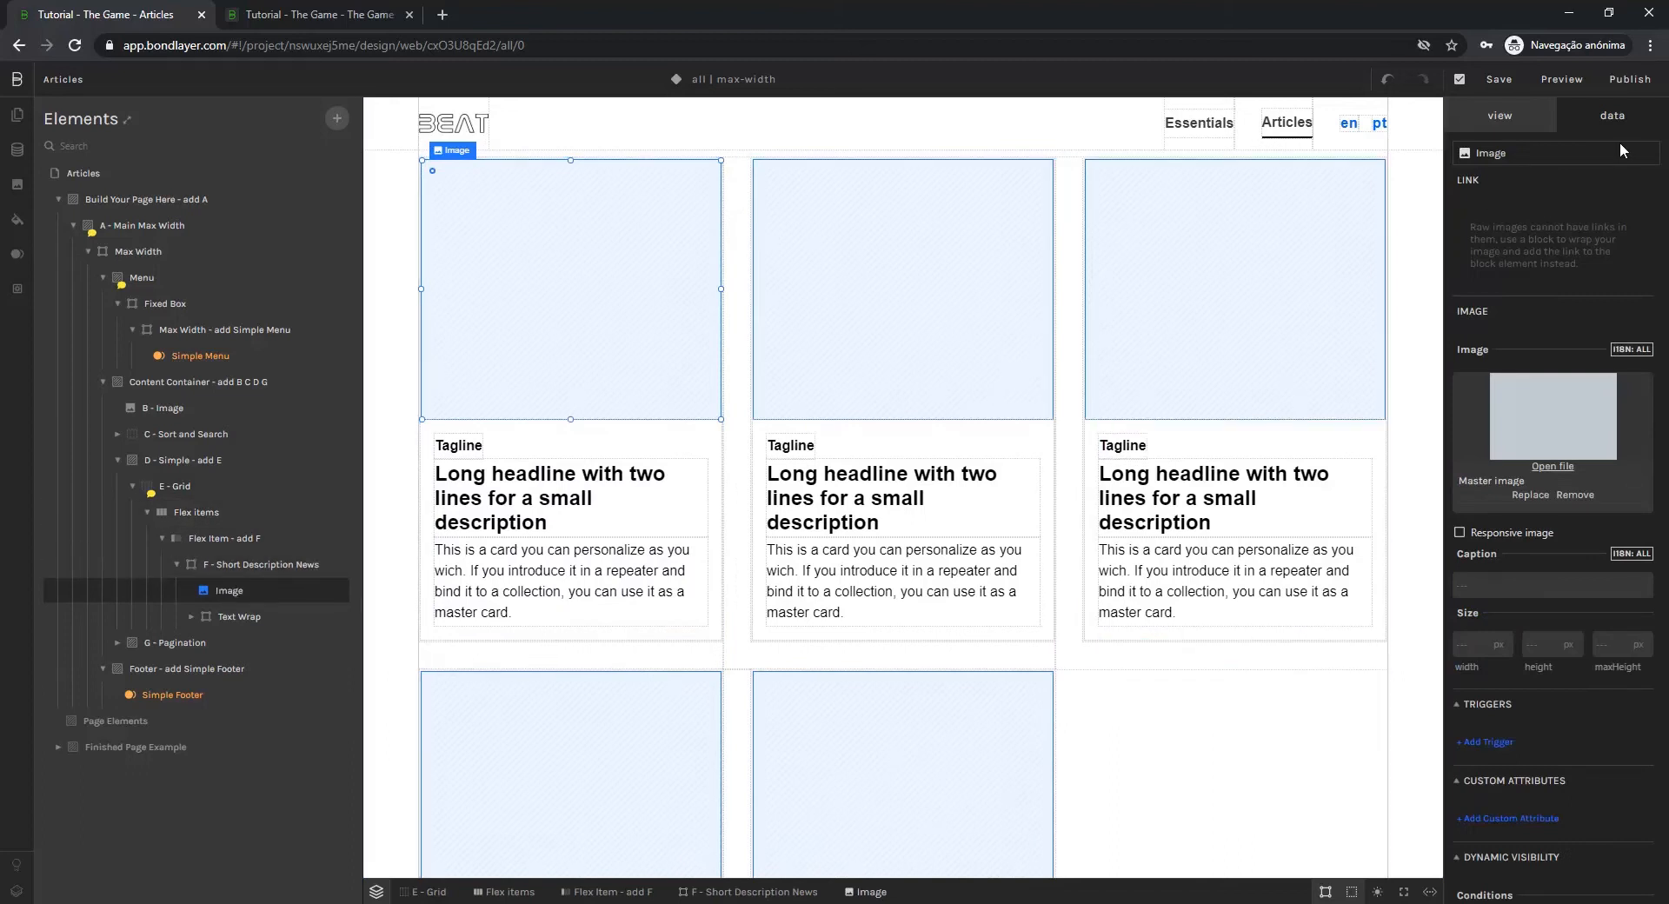
pyautogui.scroll(-5, 1492, 647)
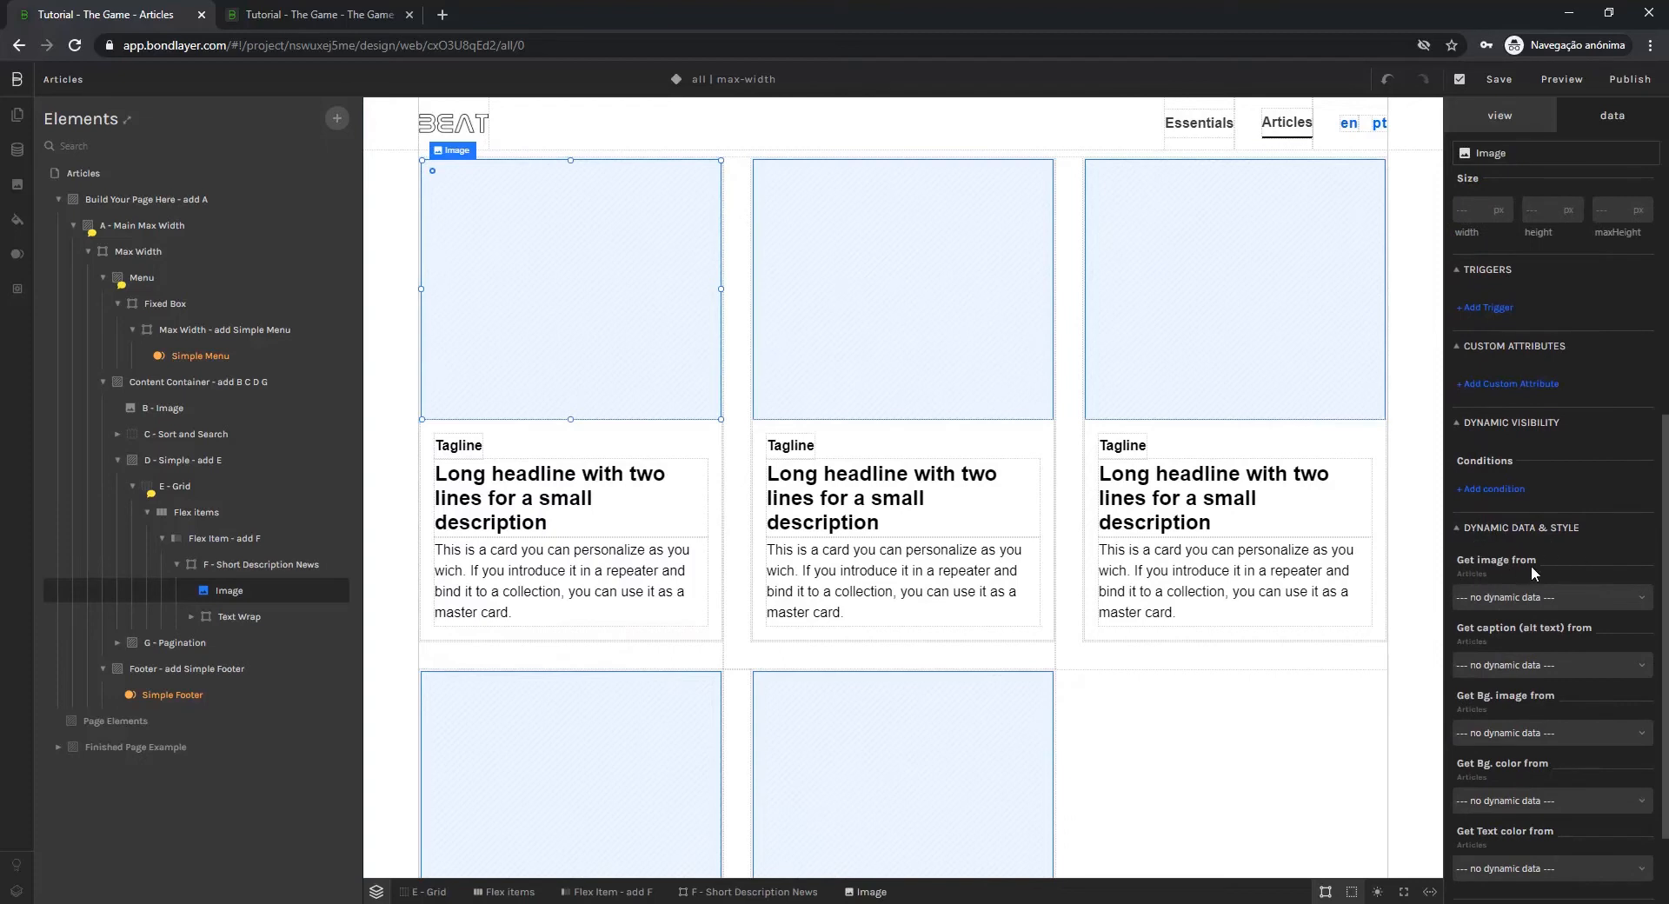
pyautogui.click(1489, 599)
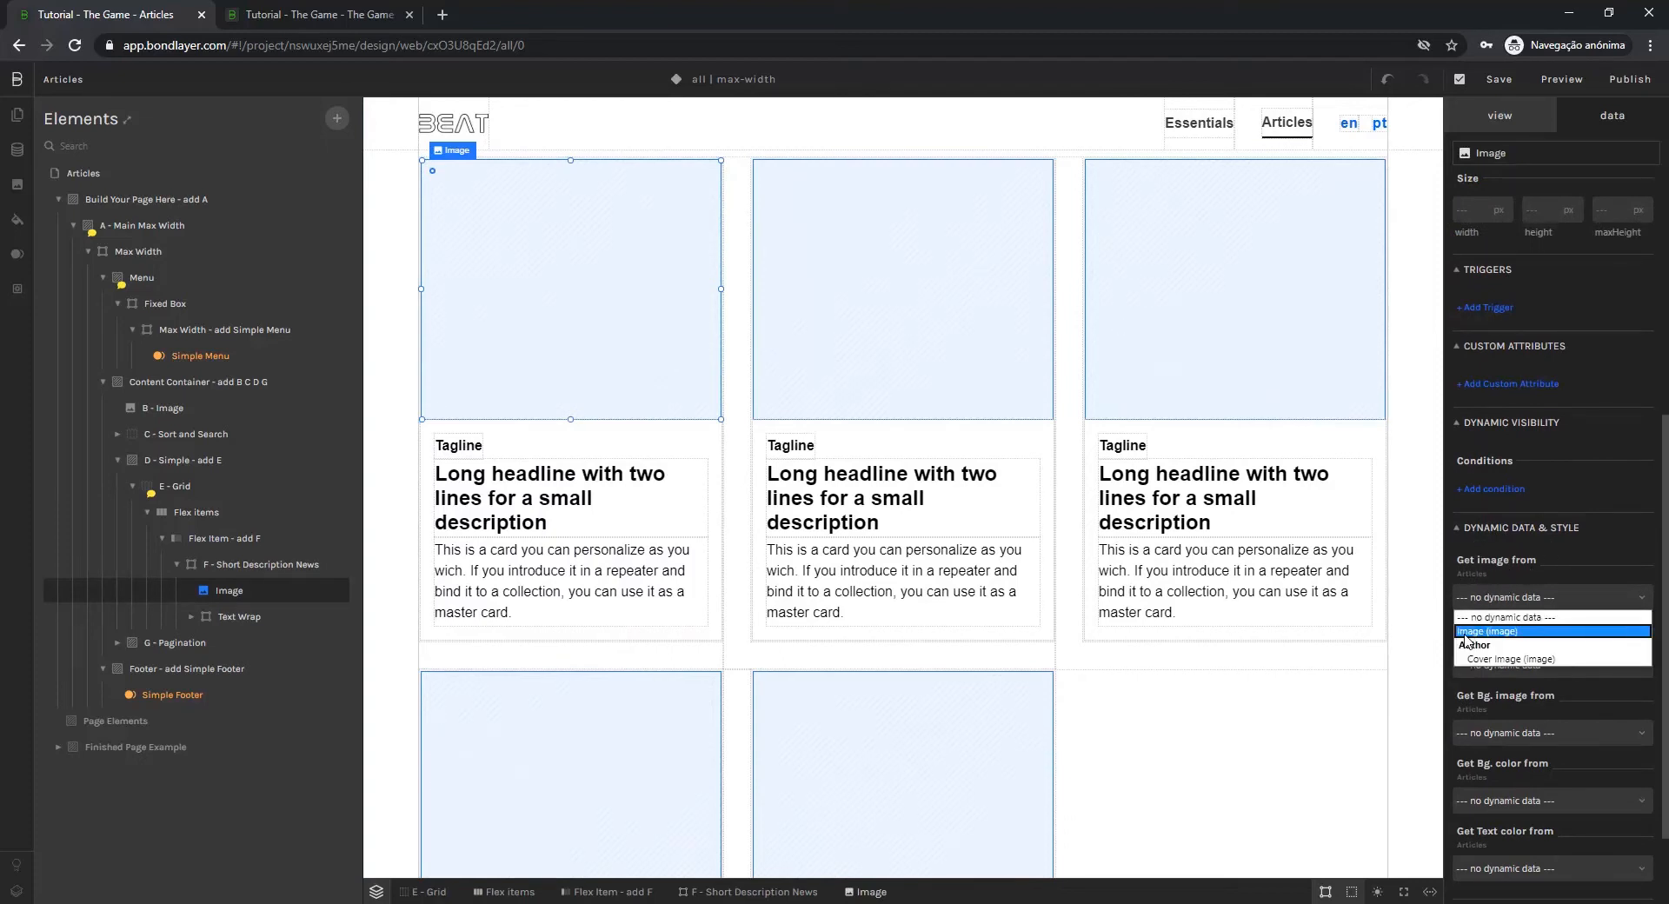
pyautogui.click(1519, 632)
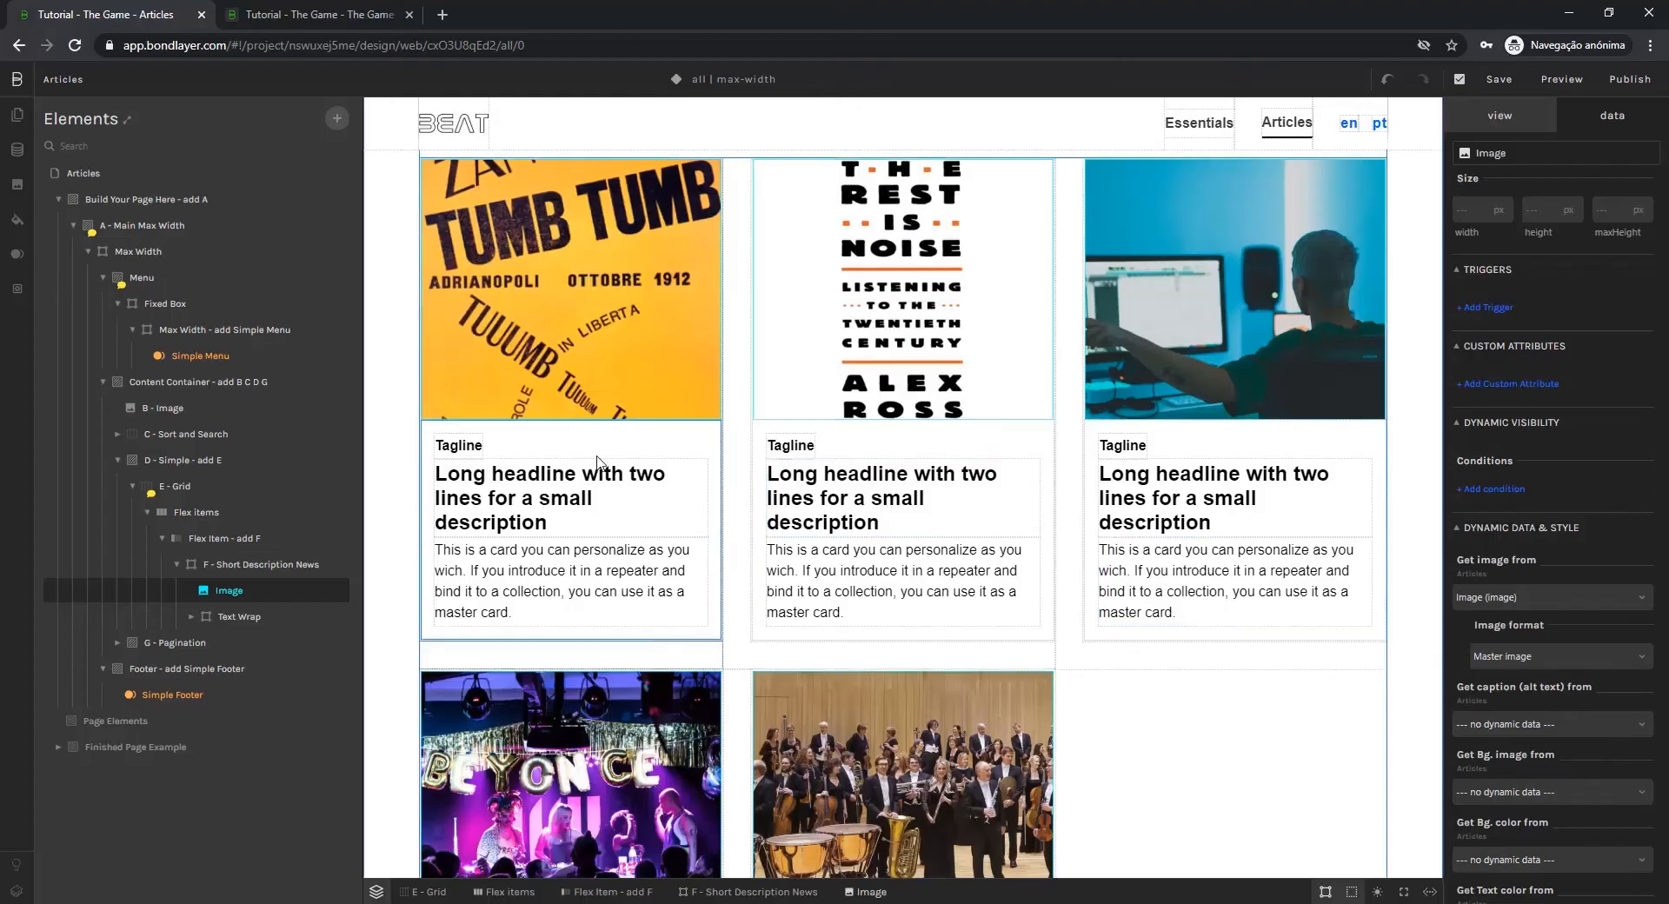
# Set the article card's tagline text (H5) to get its text from the Date (datetime) field
pyautogui.click(477, 448)
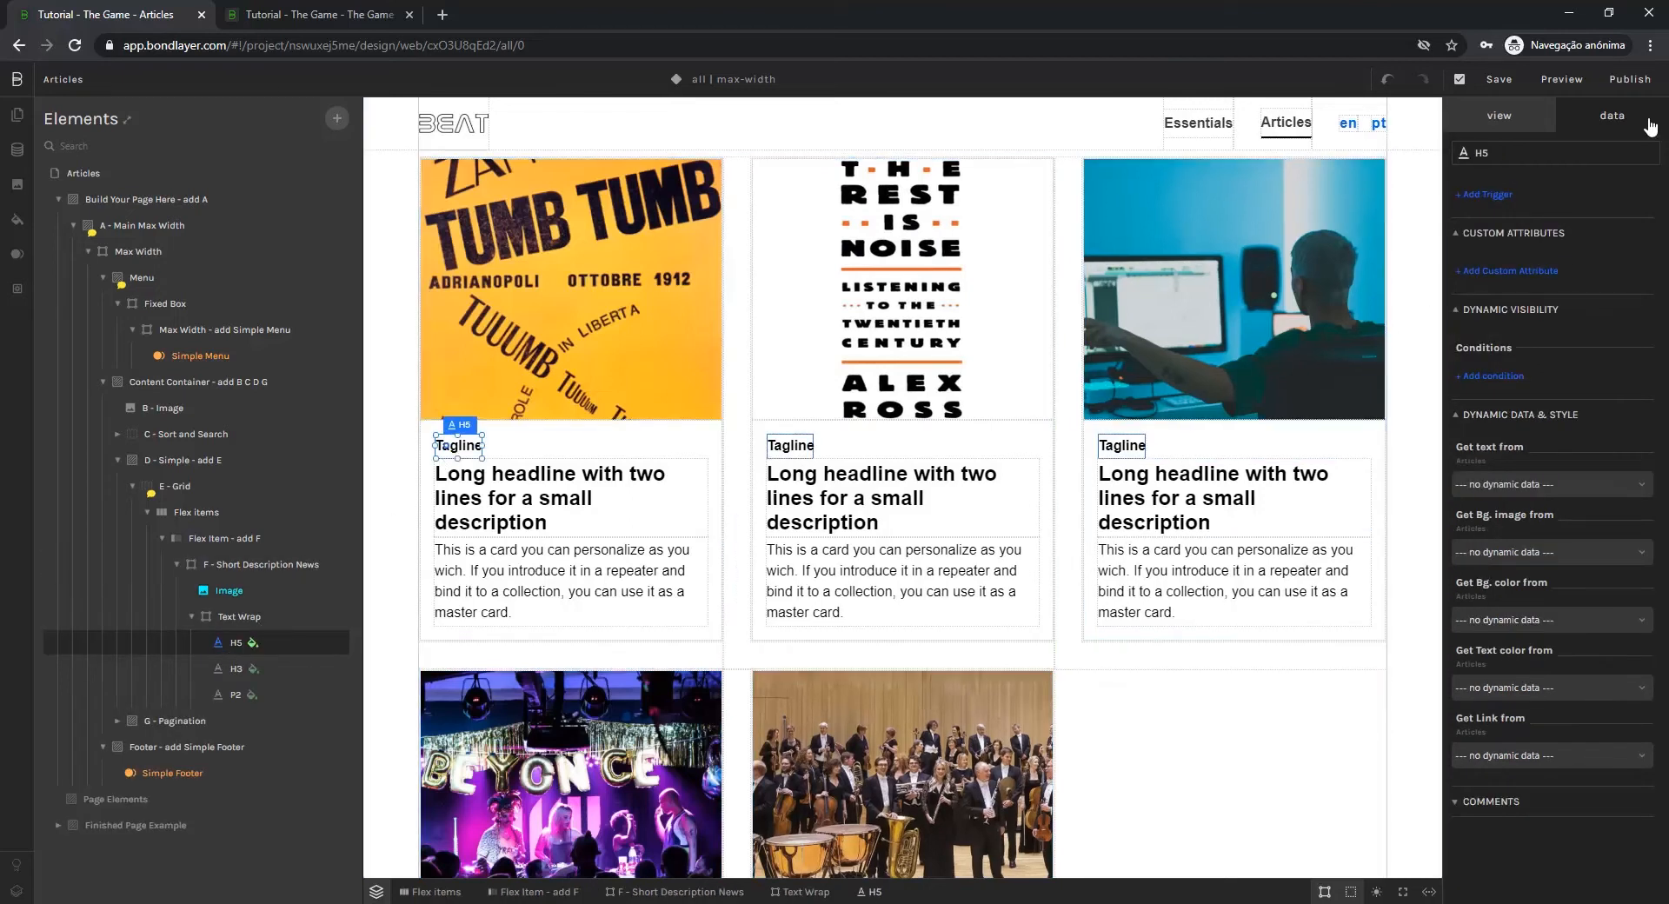
pyautogui.click(1489, 484)
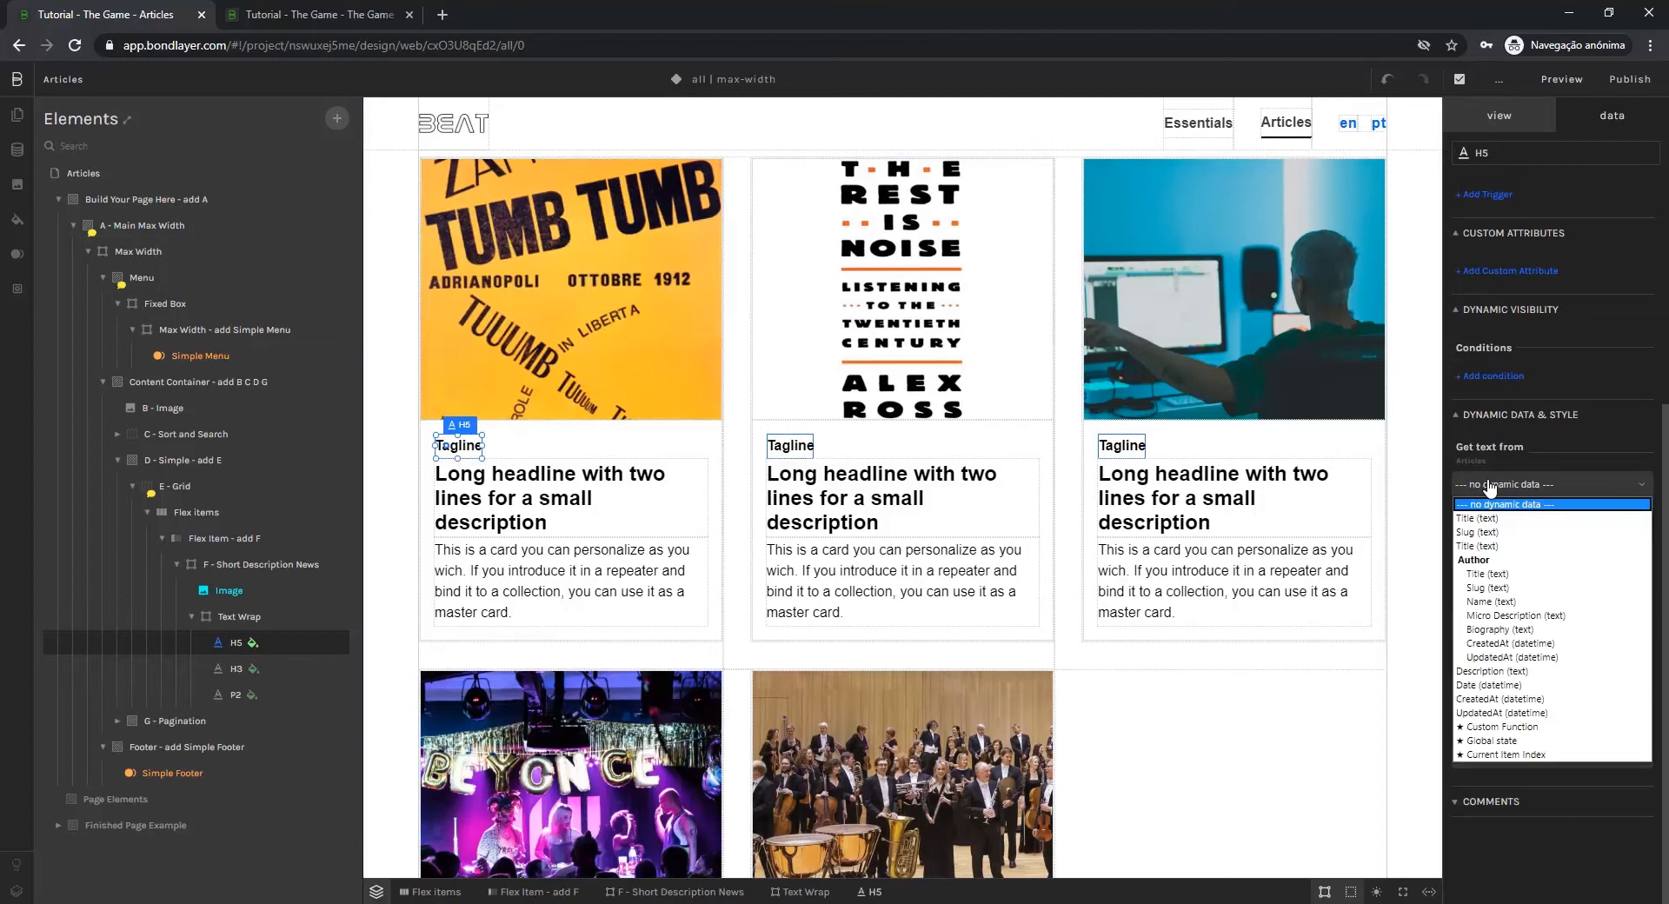
pyautogui.click(1485, 687)
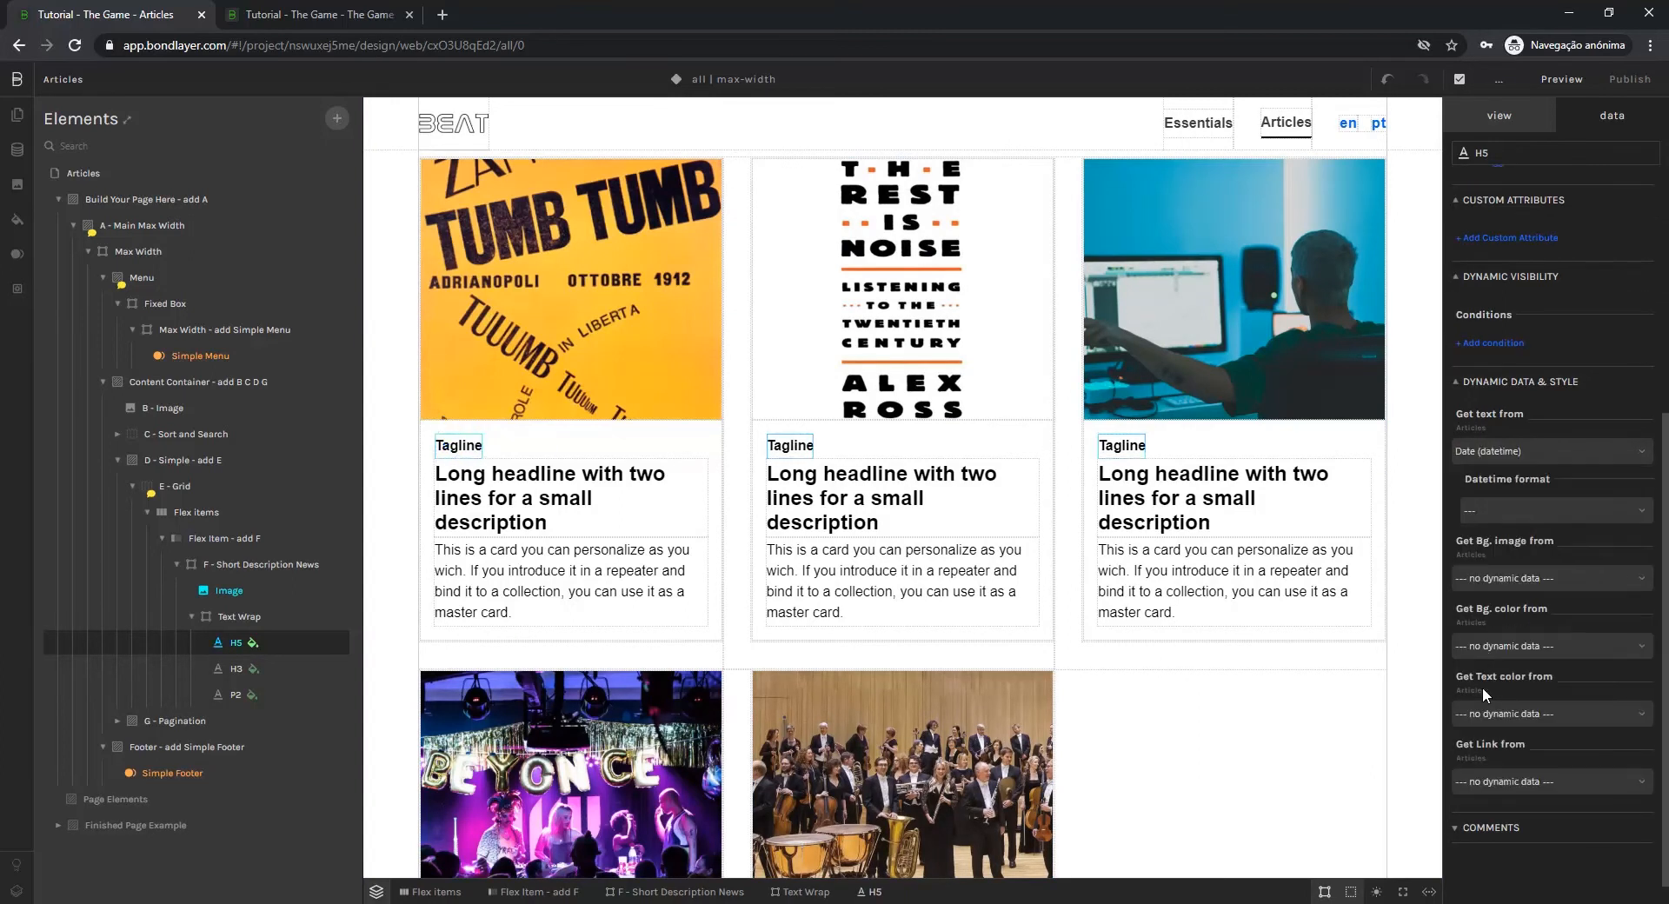
pyautogui.scroll(-3, 1195, 614)
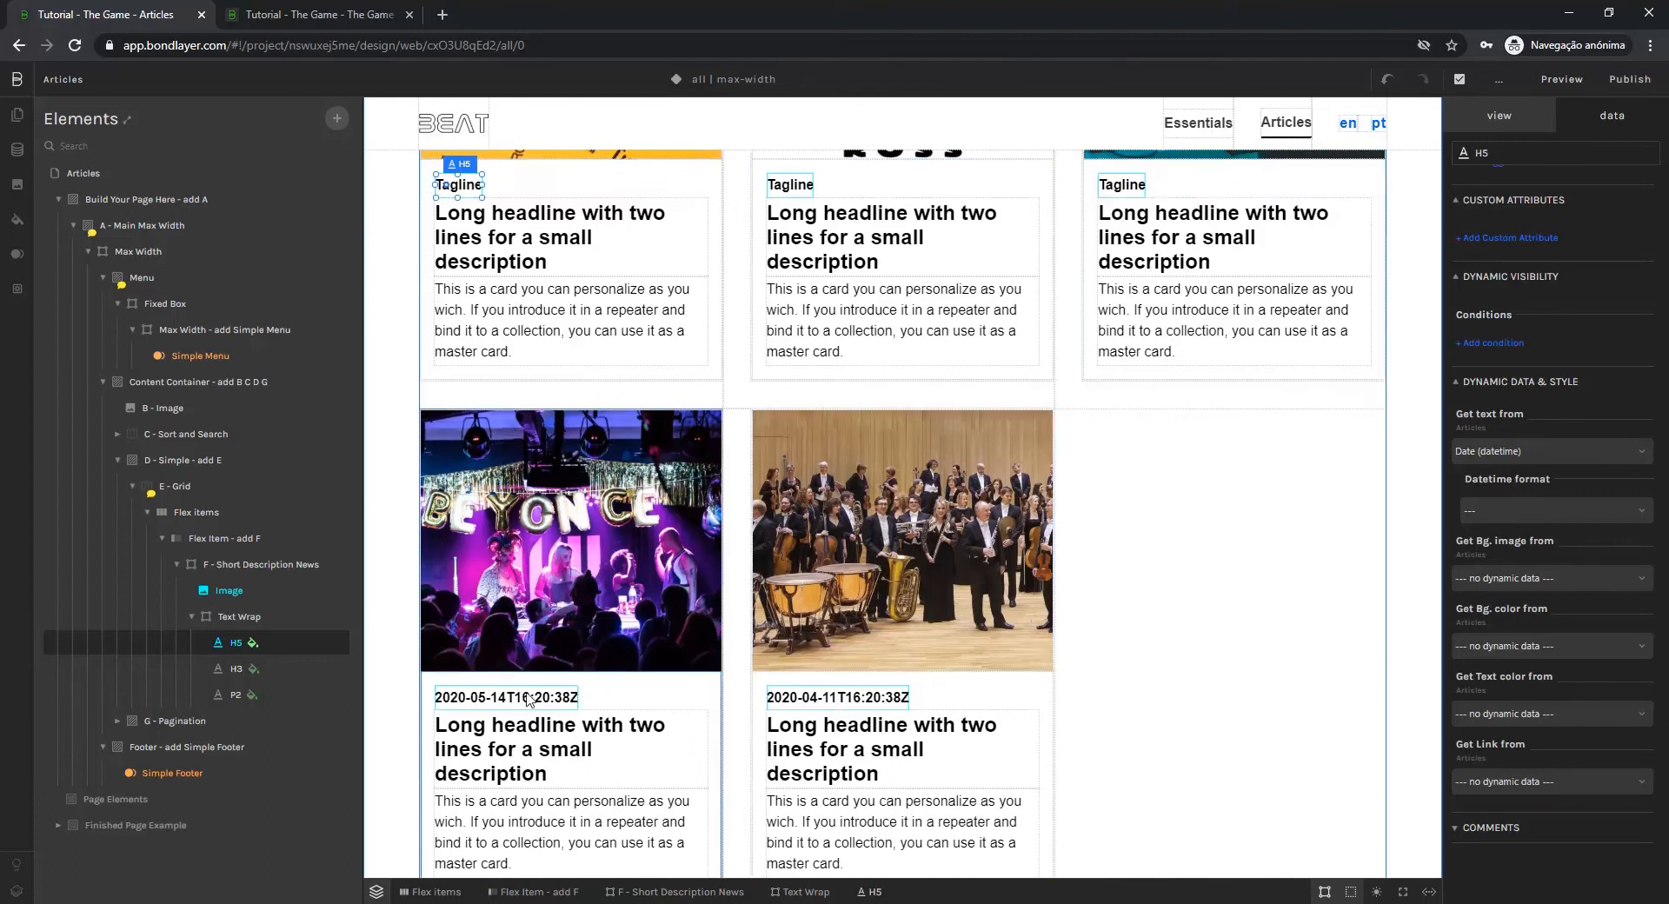
pyautogui.scroll(2, 529, 700)
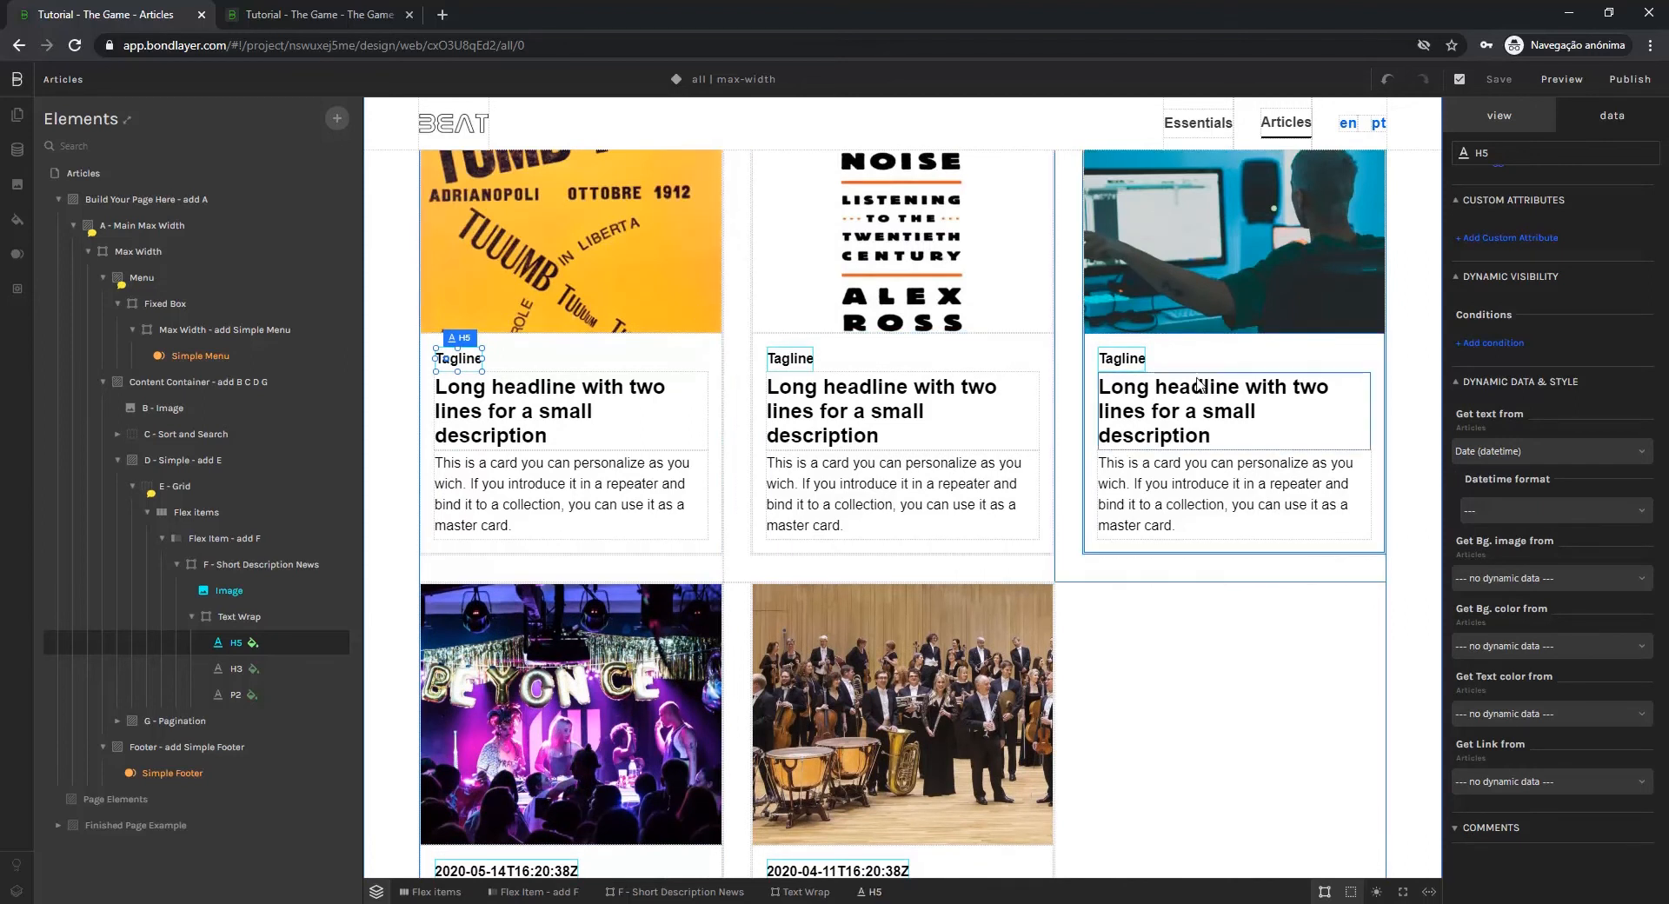
pyautogui.scroll(1, 1200, 384)
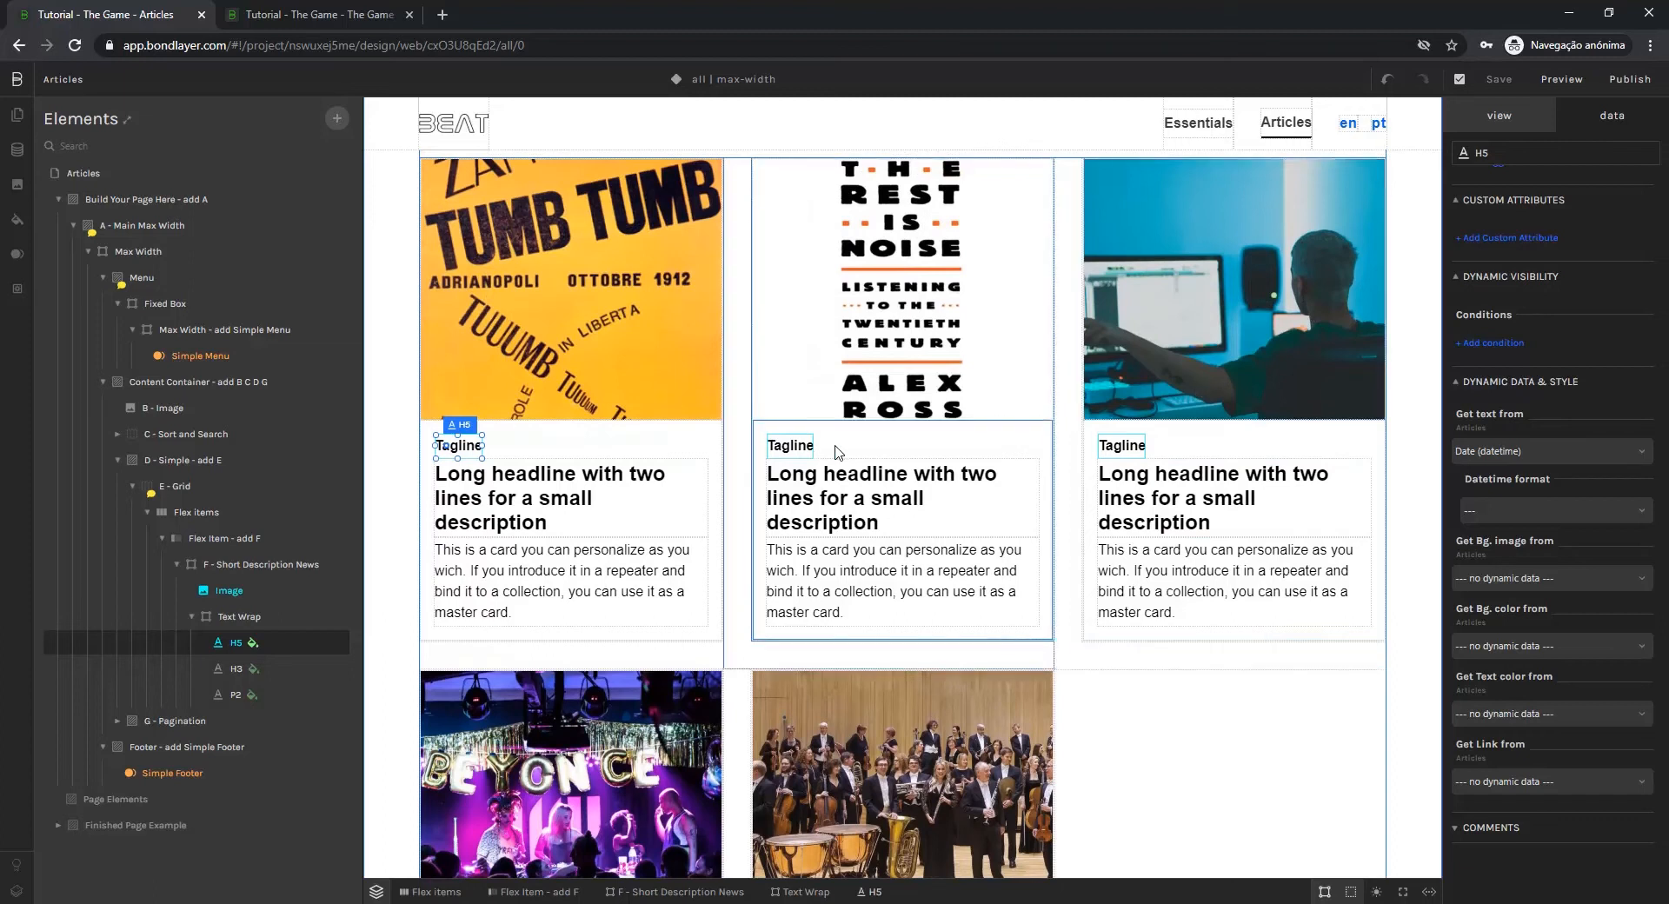
# Delete the placeholder text "Tagline" from the card's H5 element
pyautogui.scroll(5, 1597, 433)
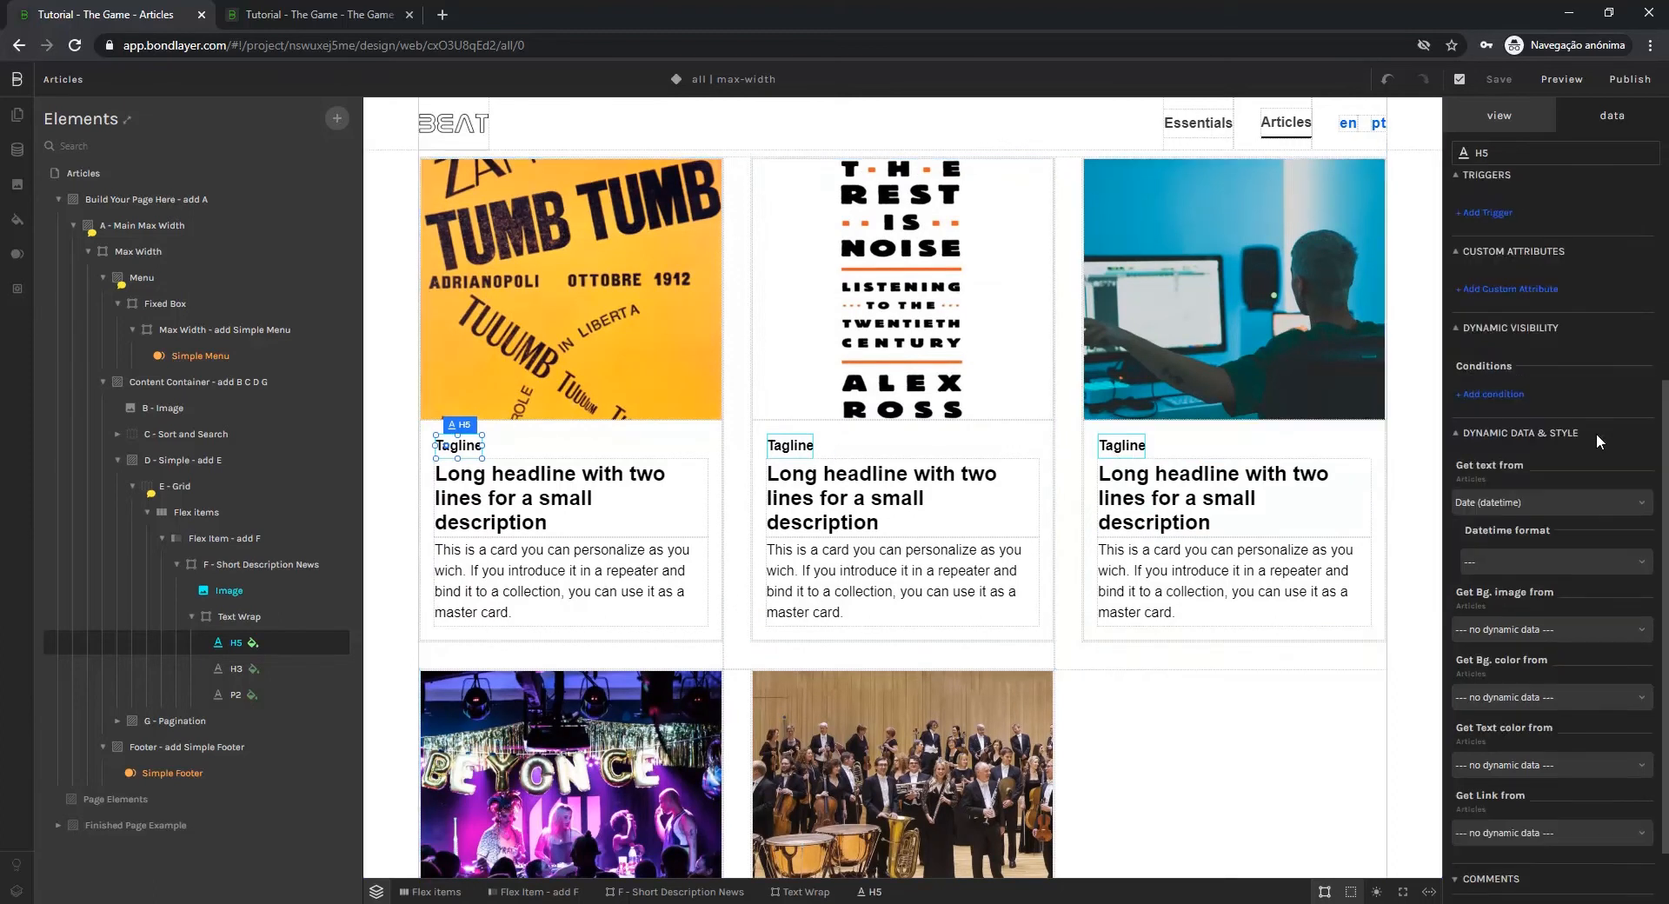
pyautogui.moveTo(1507, 422); pyautogui.dragTo(1458, 415)
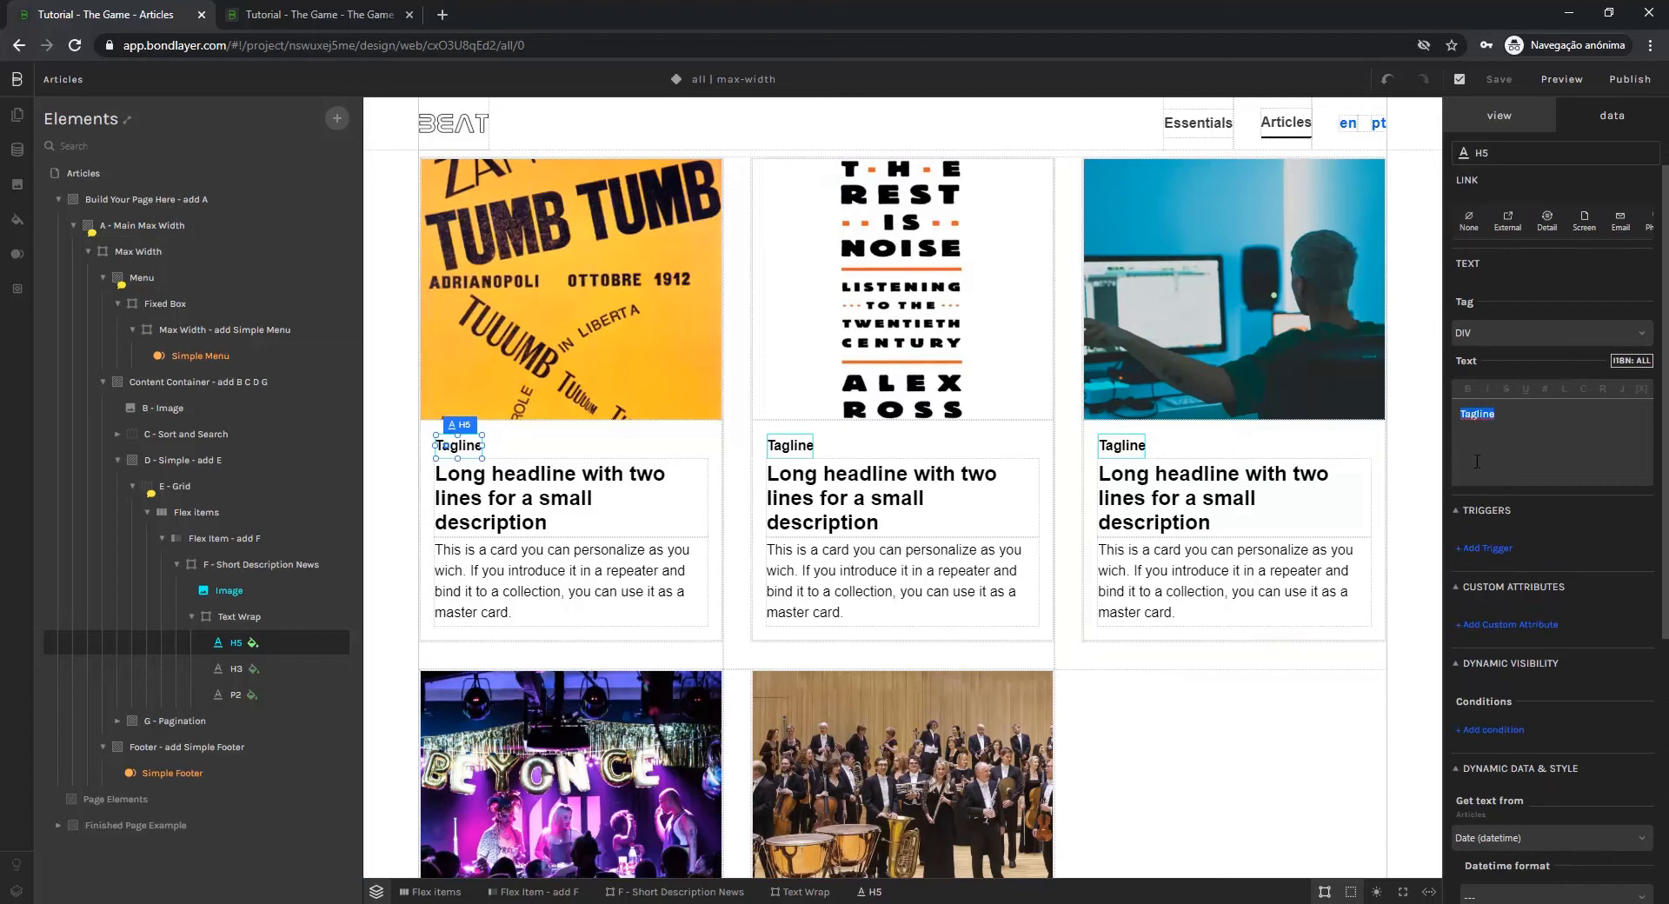
pyautogui.press('BackSpace')
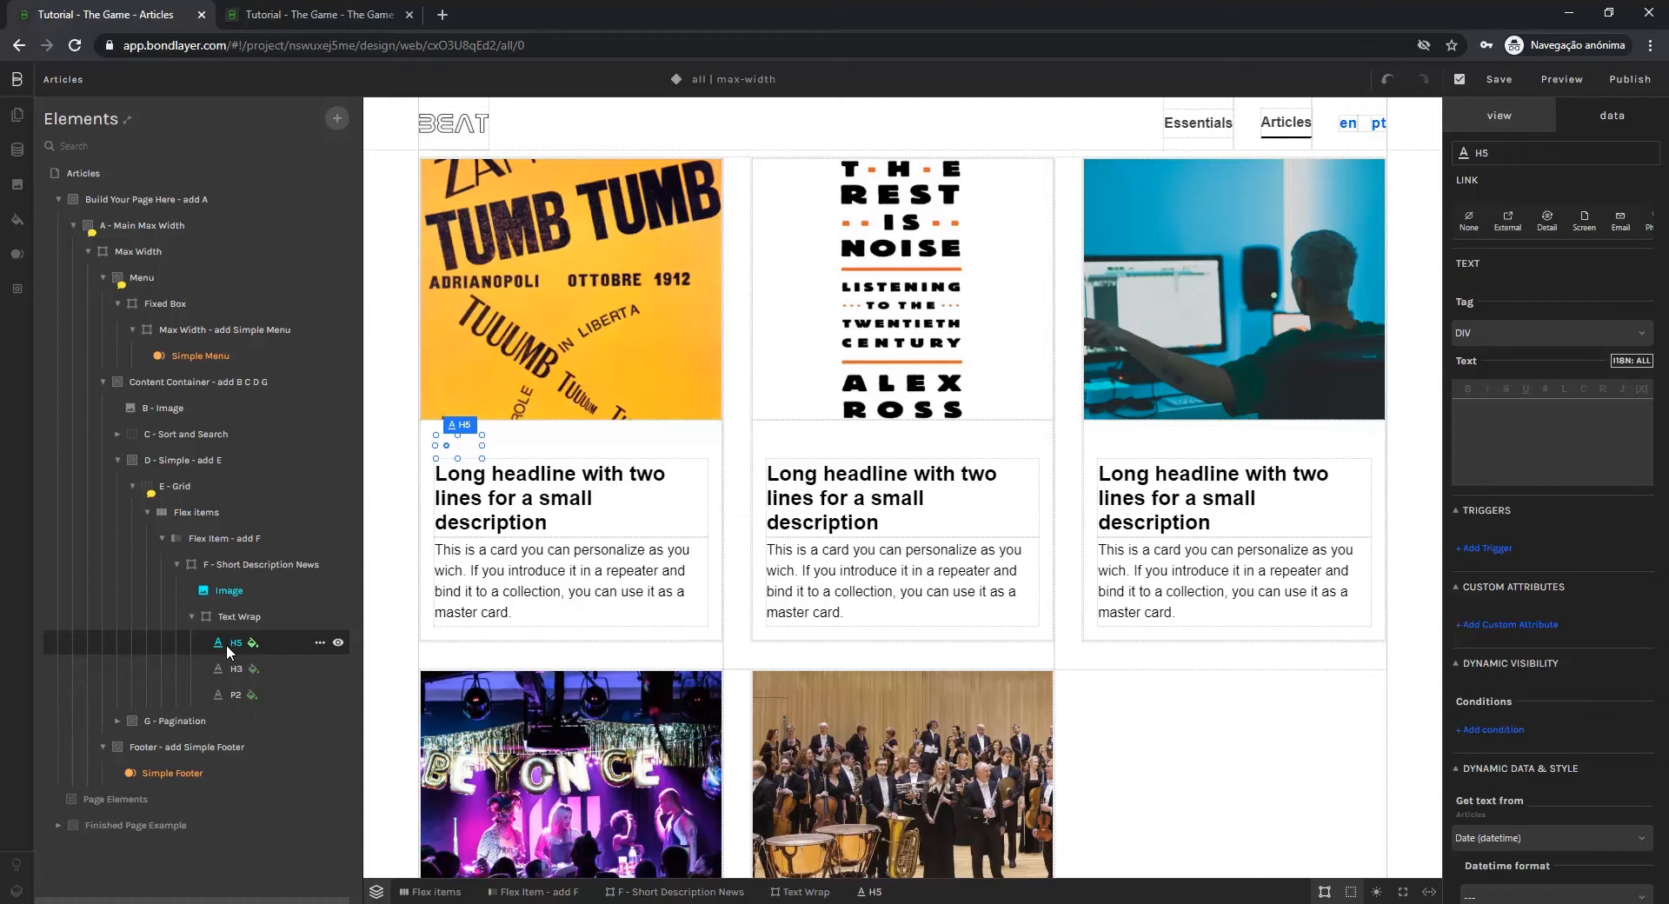
# Set the datetime format of the H5 date to the "May 30, 2016" style
pyautogui.scroll(-3, 659, 665)
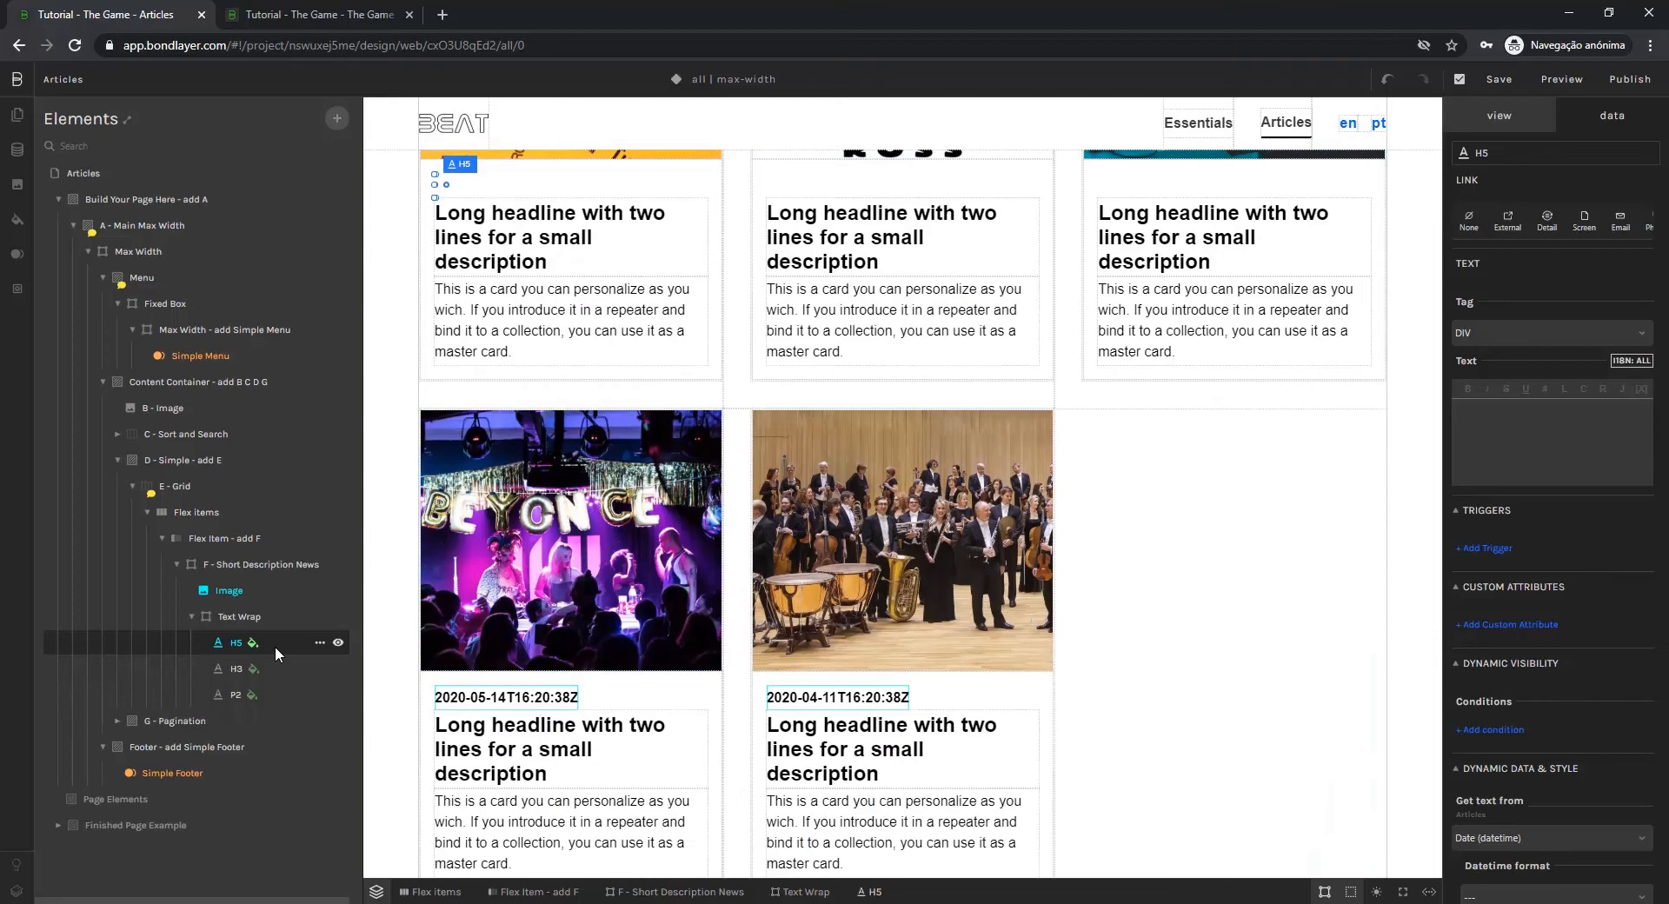
pyautogui.scroll(-3, 1532, 680)
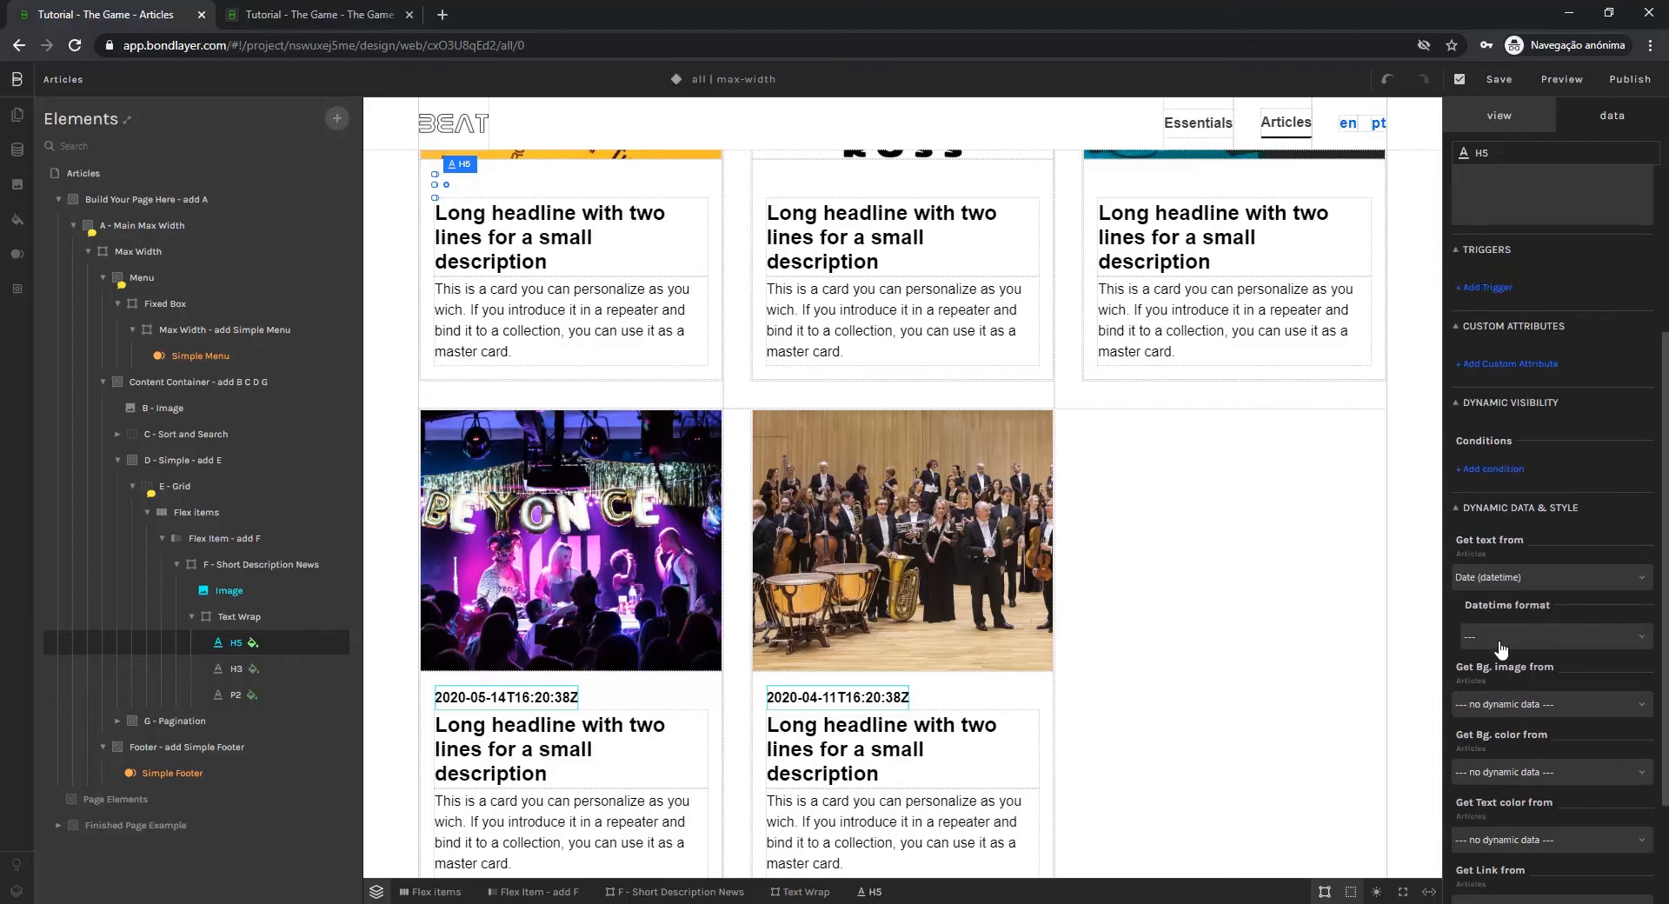
pyautogui.click(1503, 639)
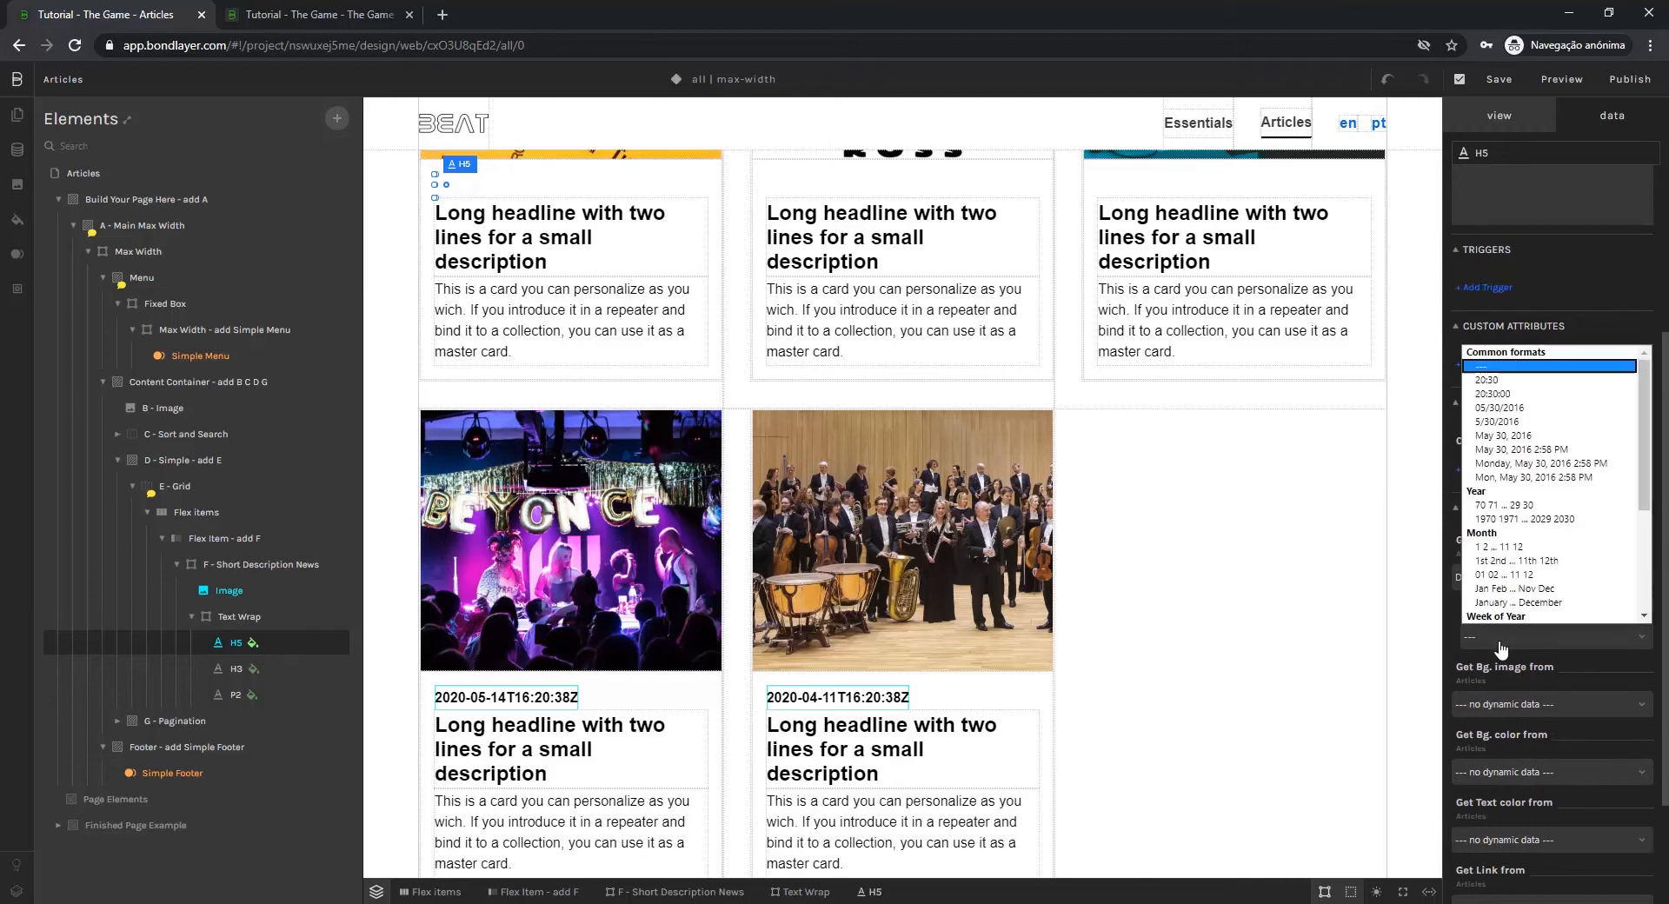
pyautogui.click(1487, 437)
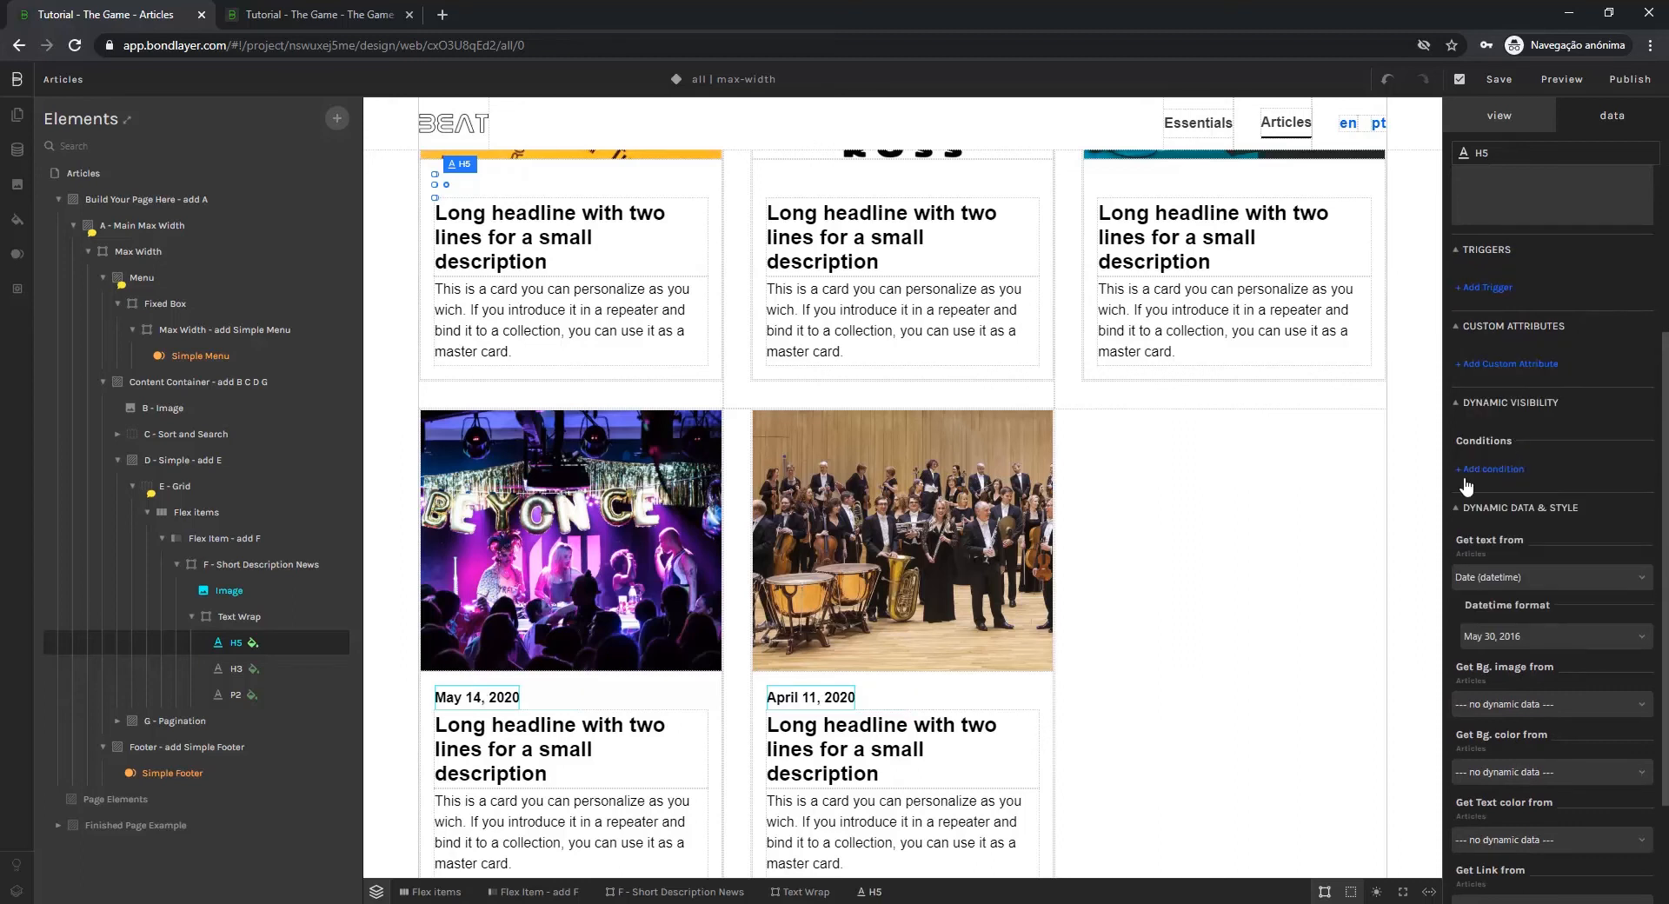
# Set the card's headline (H3) to get its text from the second Title (text) field of Articles
pyautogui.click(509, 216)
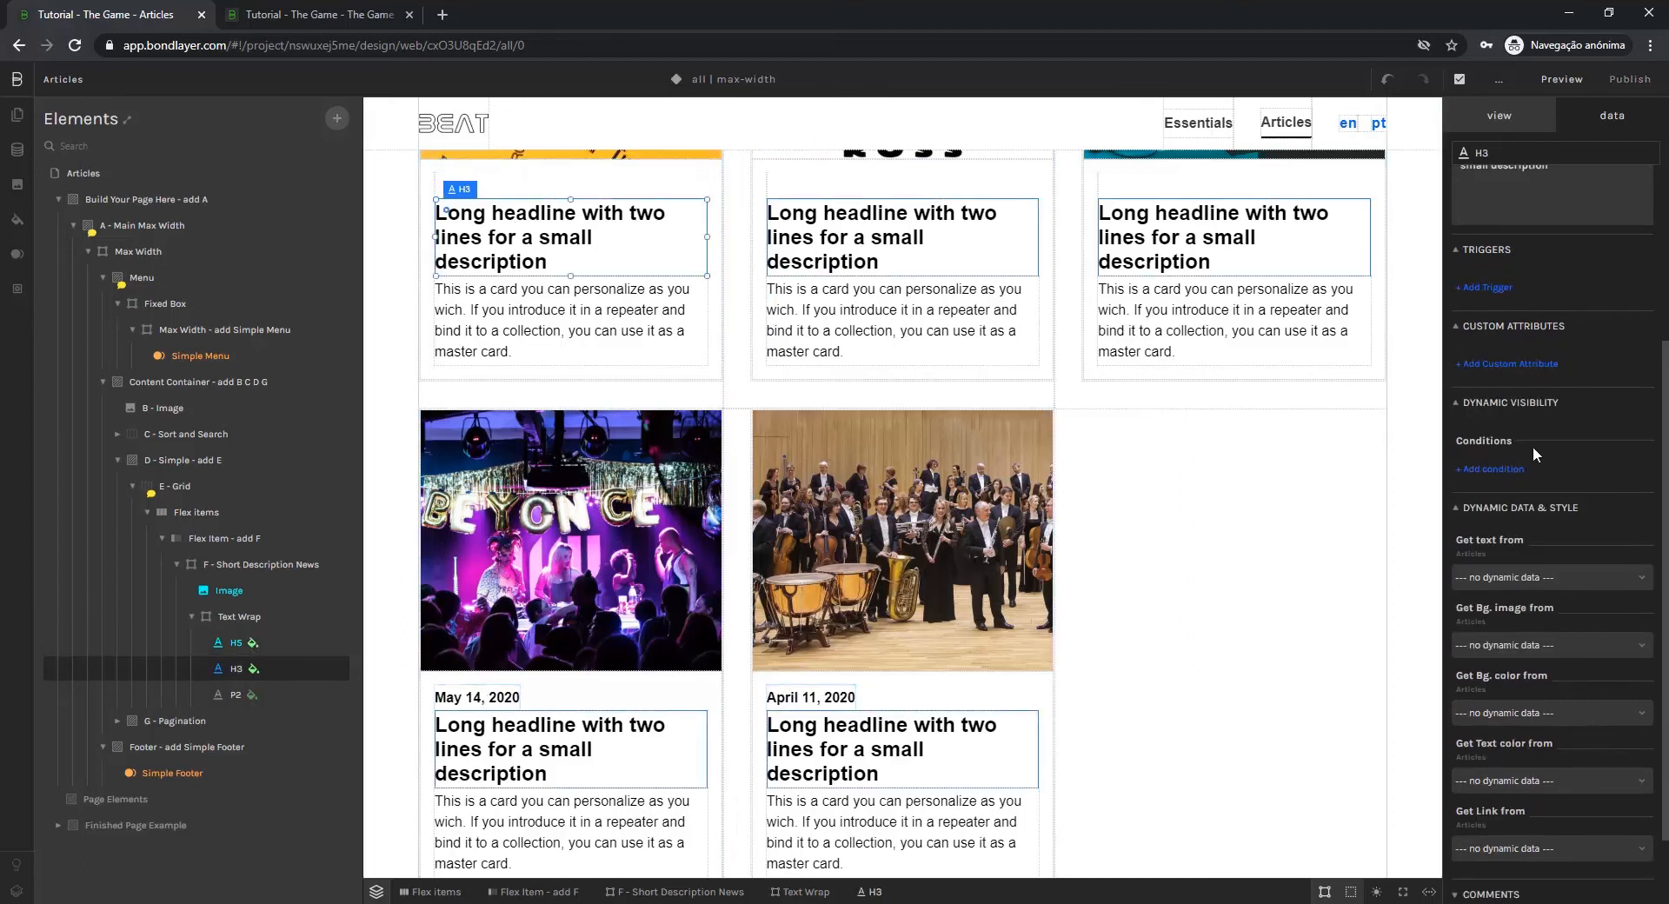
pyautogui.click(1492, 579)
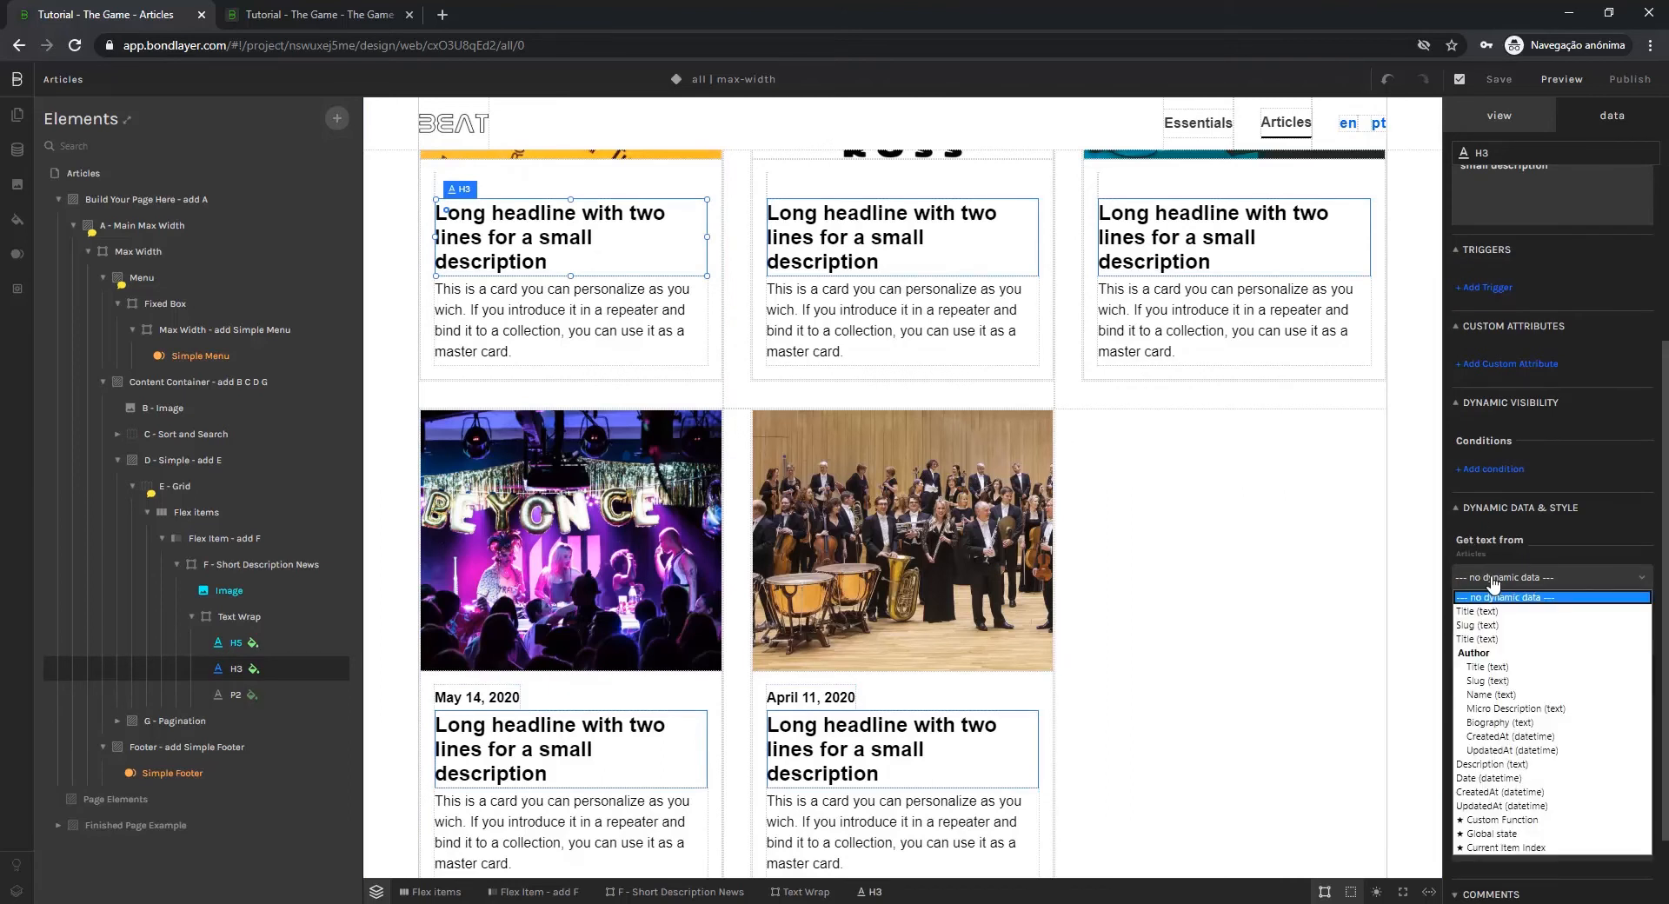
pyautogui.click(1482, 643)
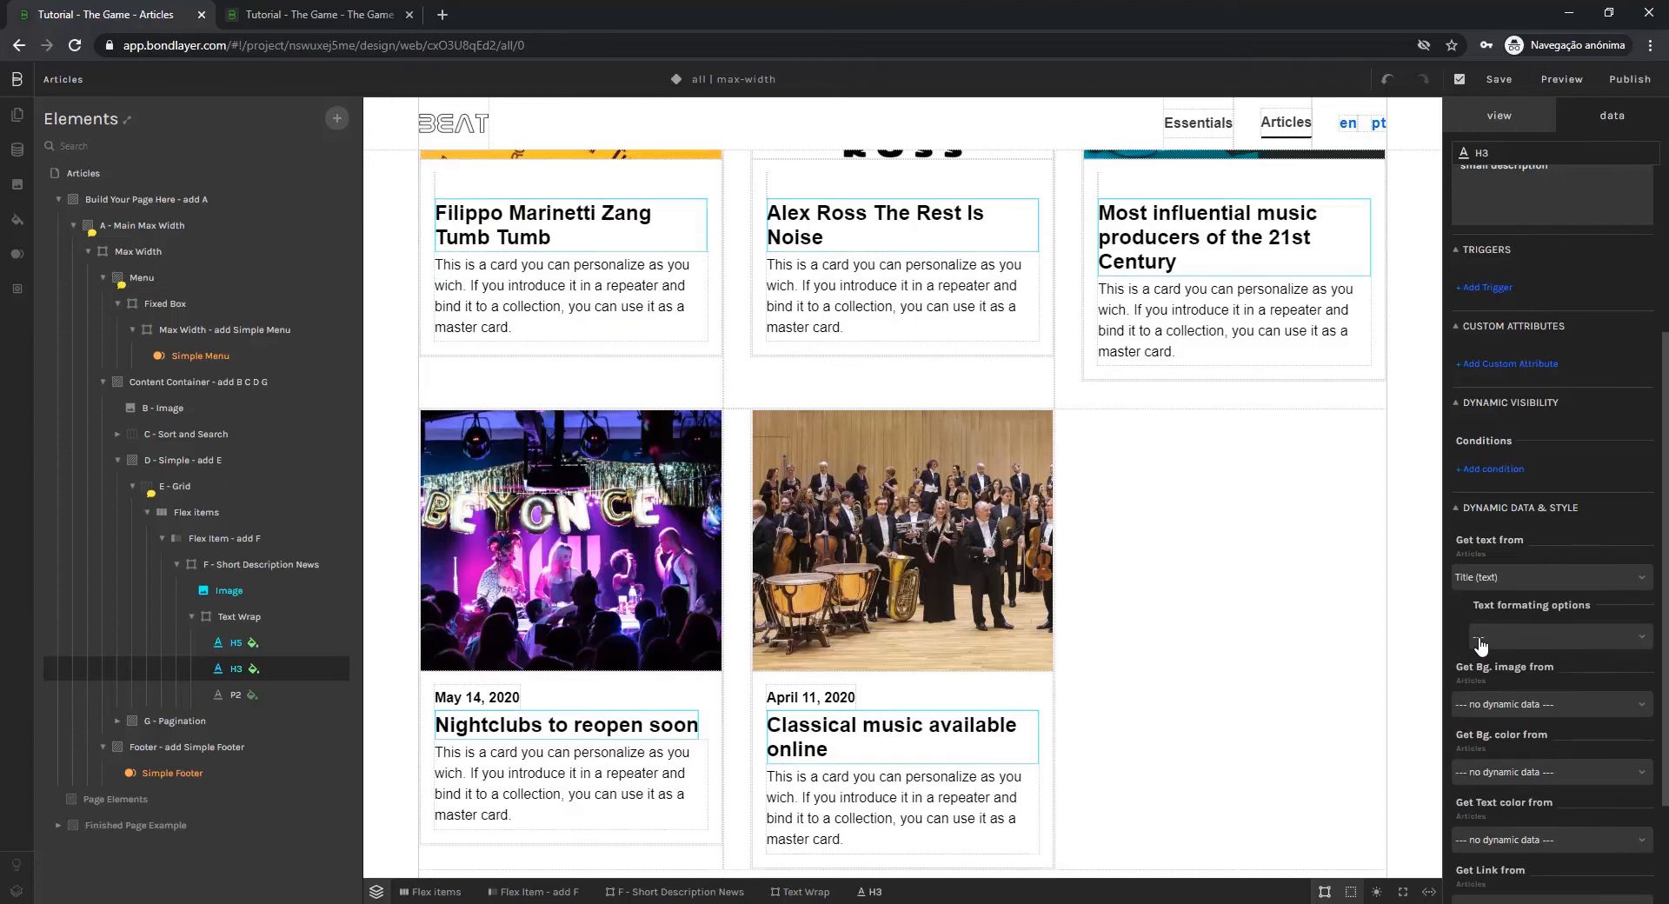
# Set the card's paragraph (P2) to get its text from the Description (text) field
pyautogui.click(235, 697)
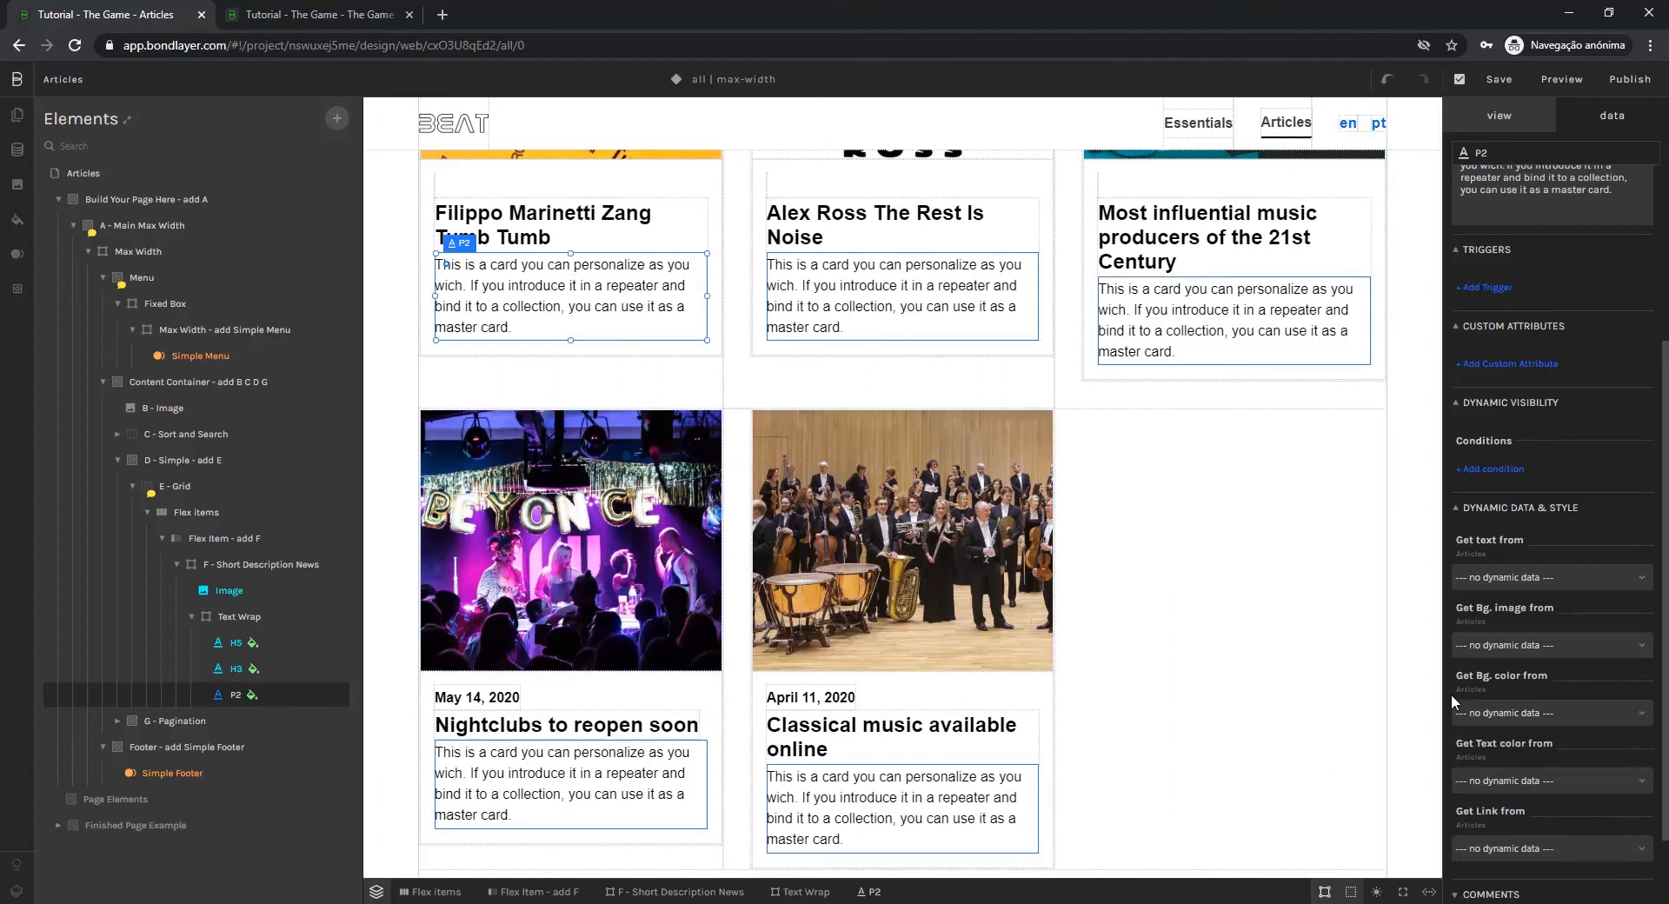
pyautogui.click(1480, 580)
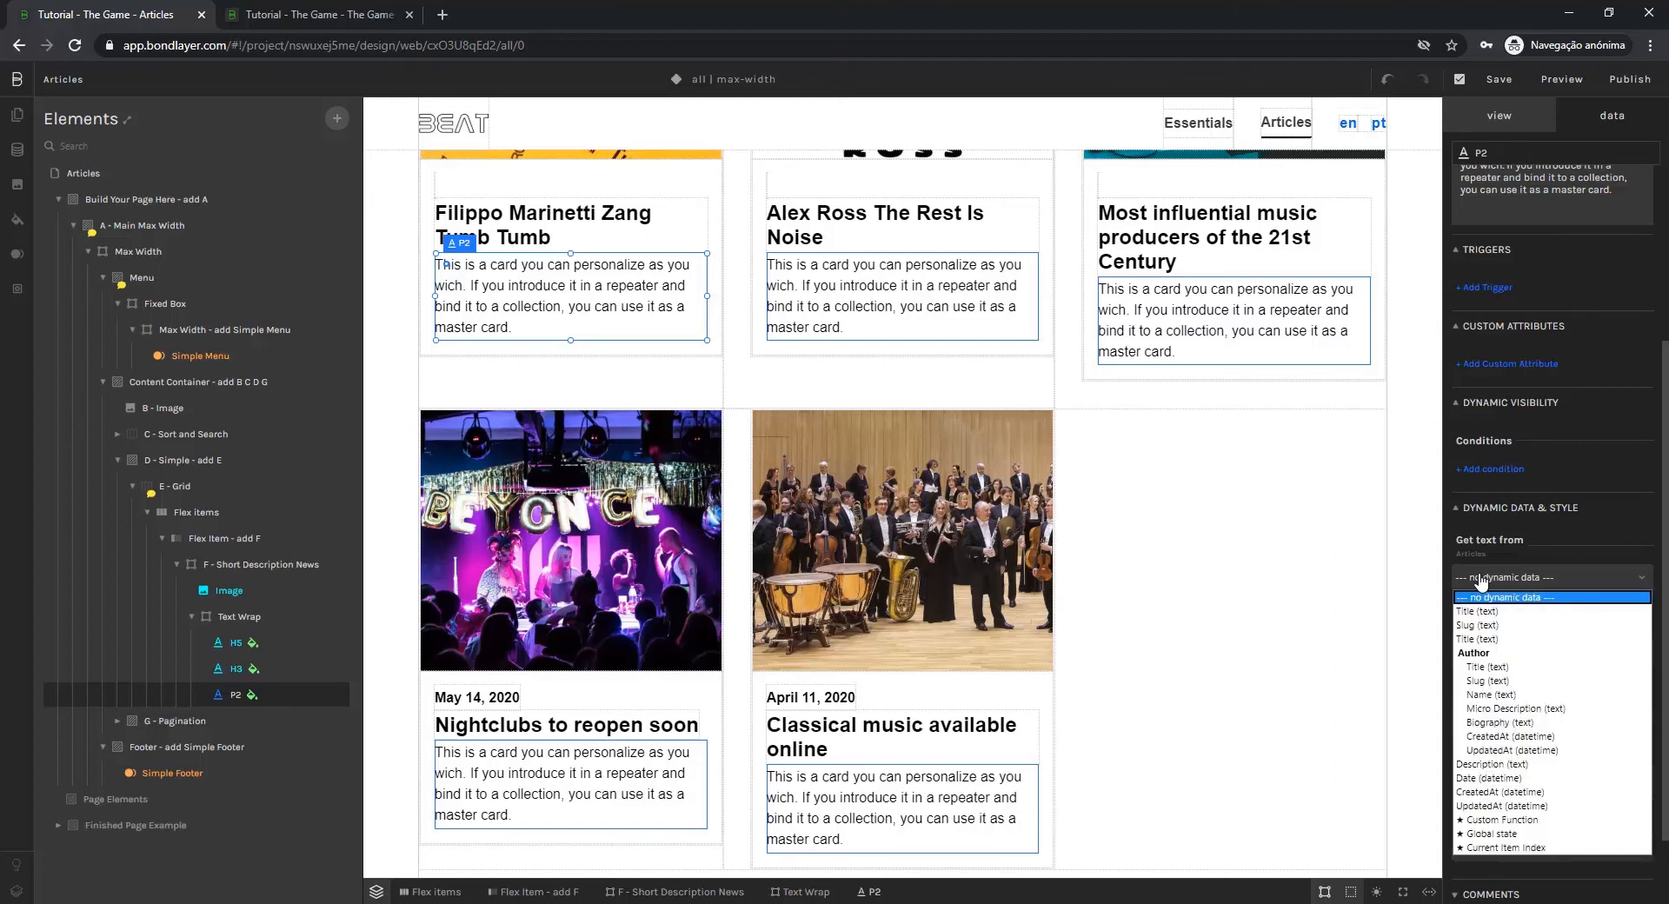
pyautogui.click(1492, 765)
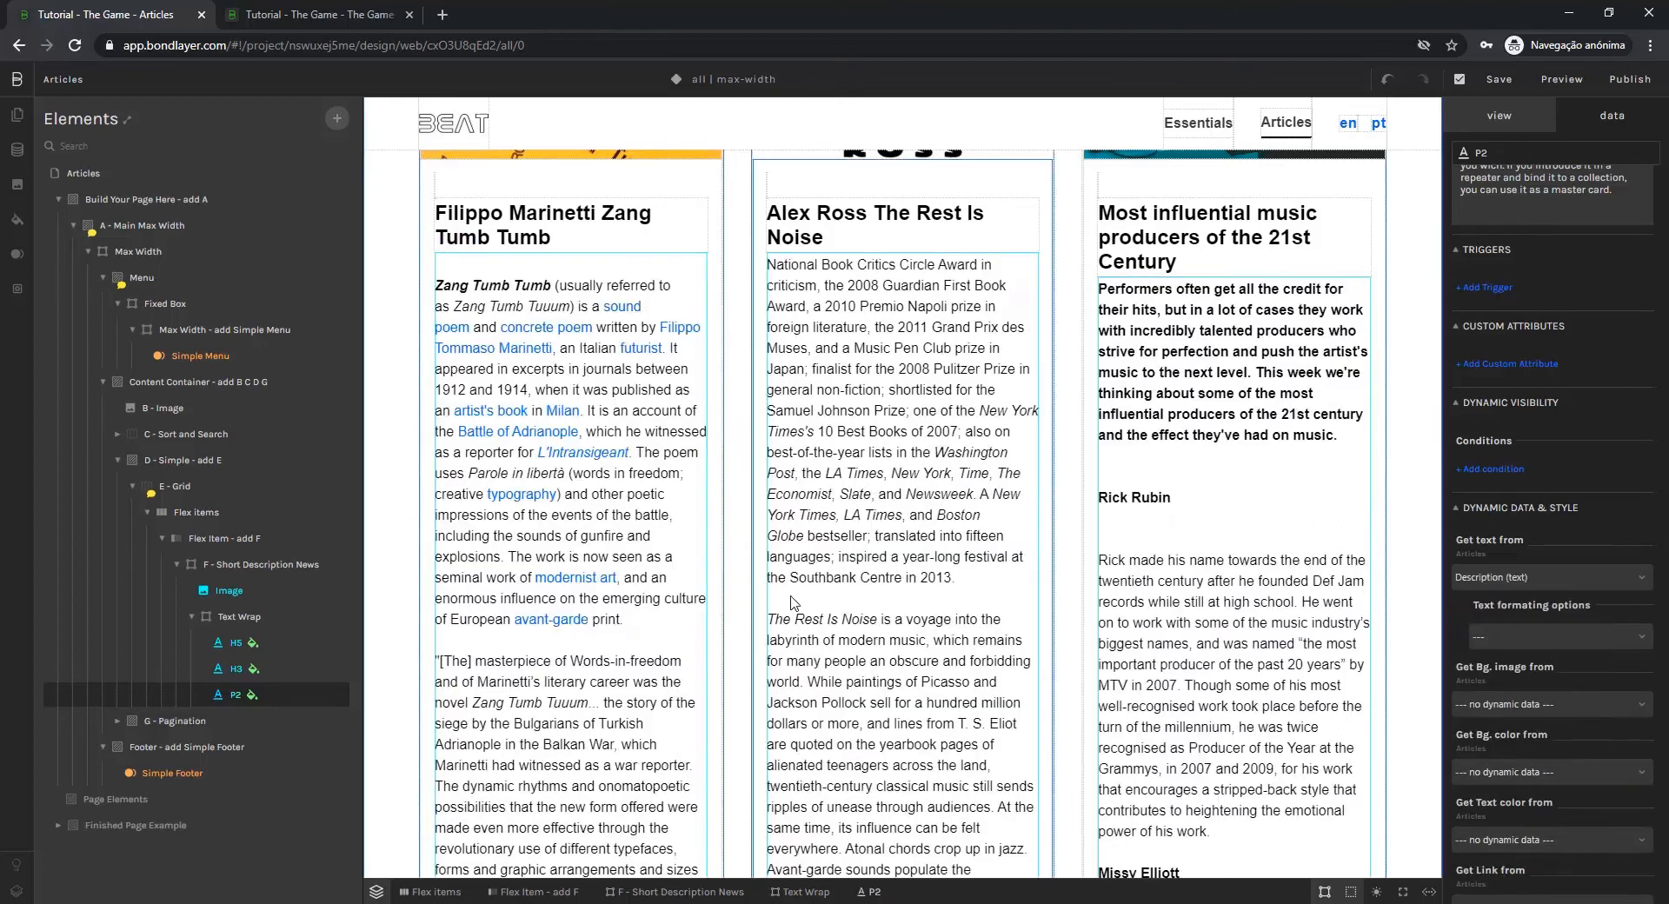
pyautogui.scroll(-1, 622, 581)
pyautogui.scroll(2, 623, 581)
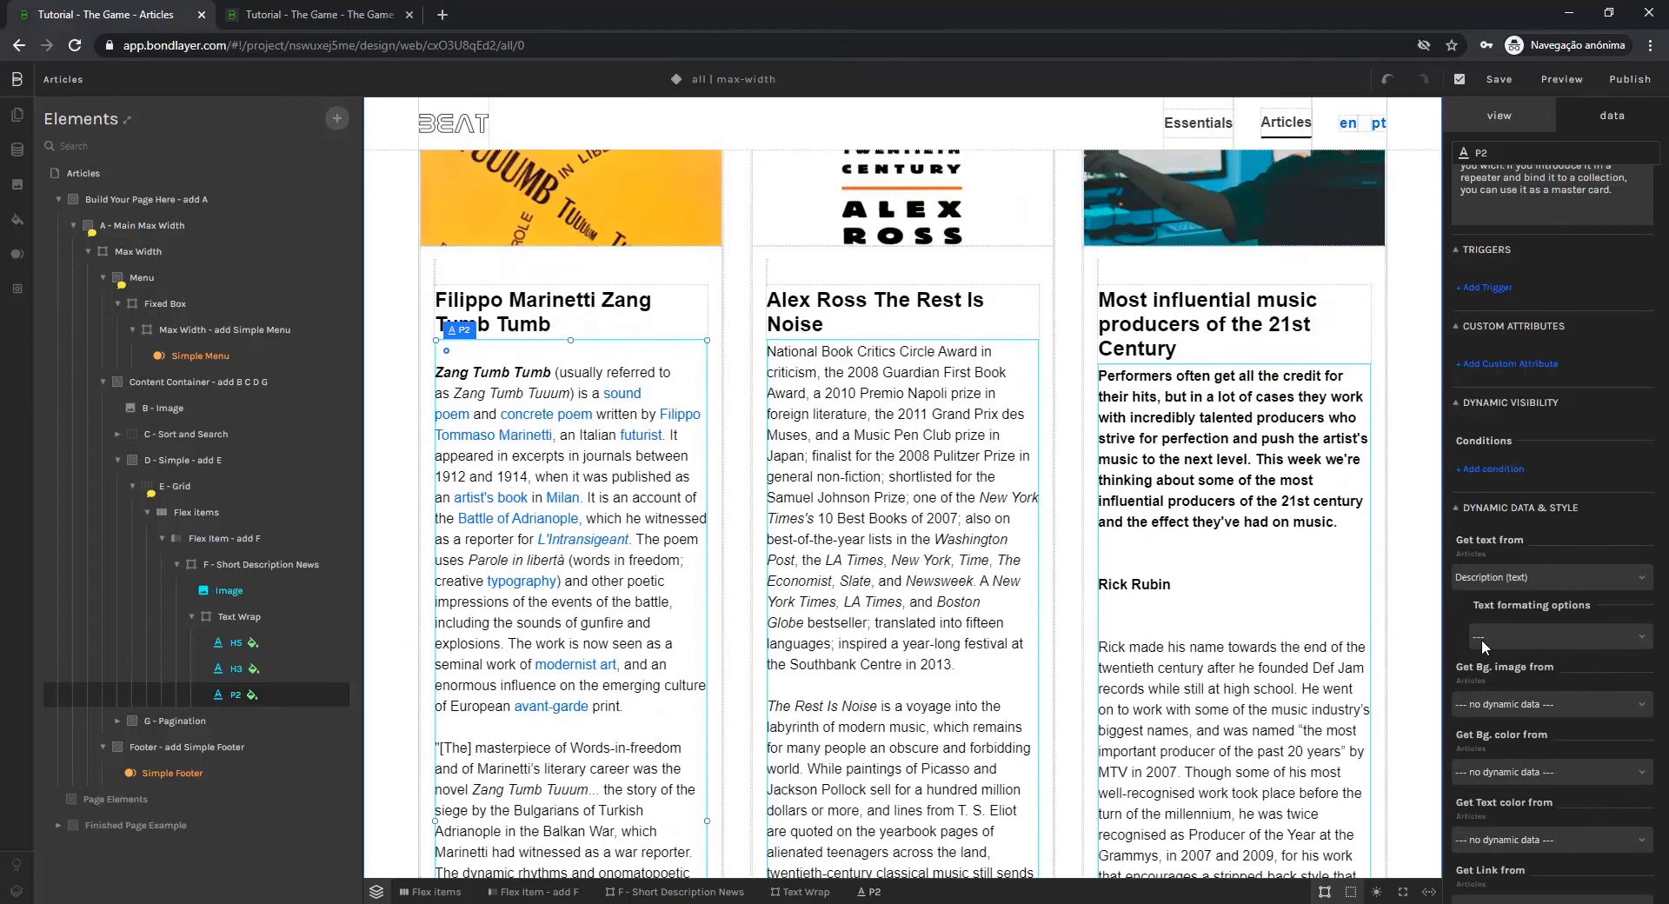
# Truncate the P2 description text at a maximum of 180 characters and avoid word breaks
pyautogui.click(1534, 645)
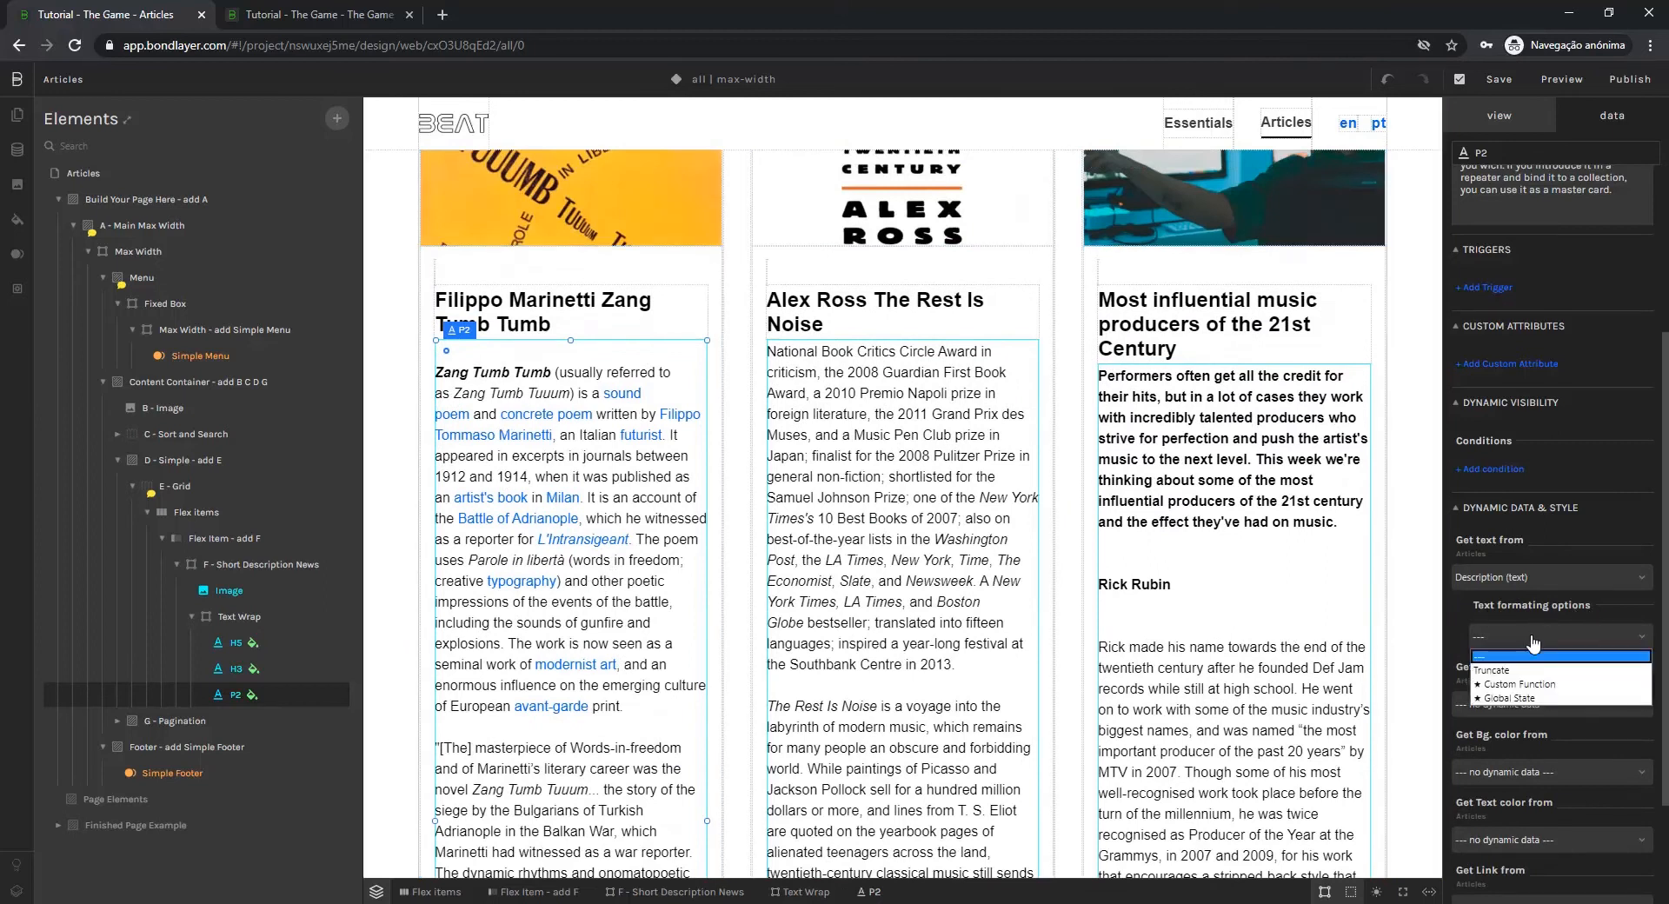
pyautogui.click(1495, 671)
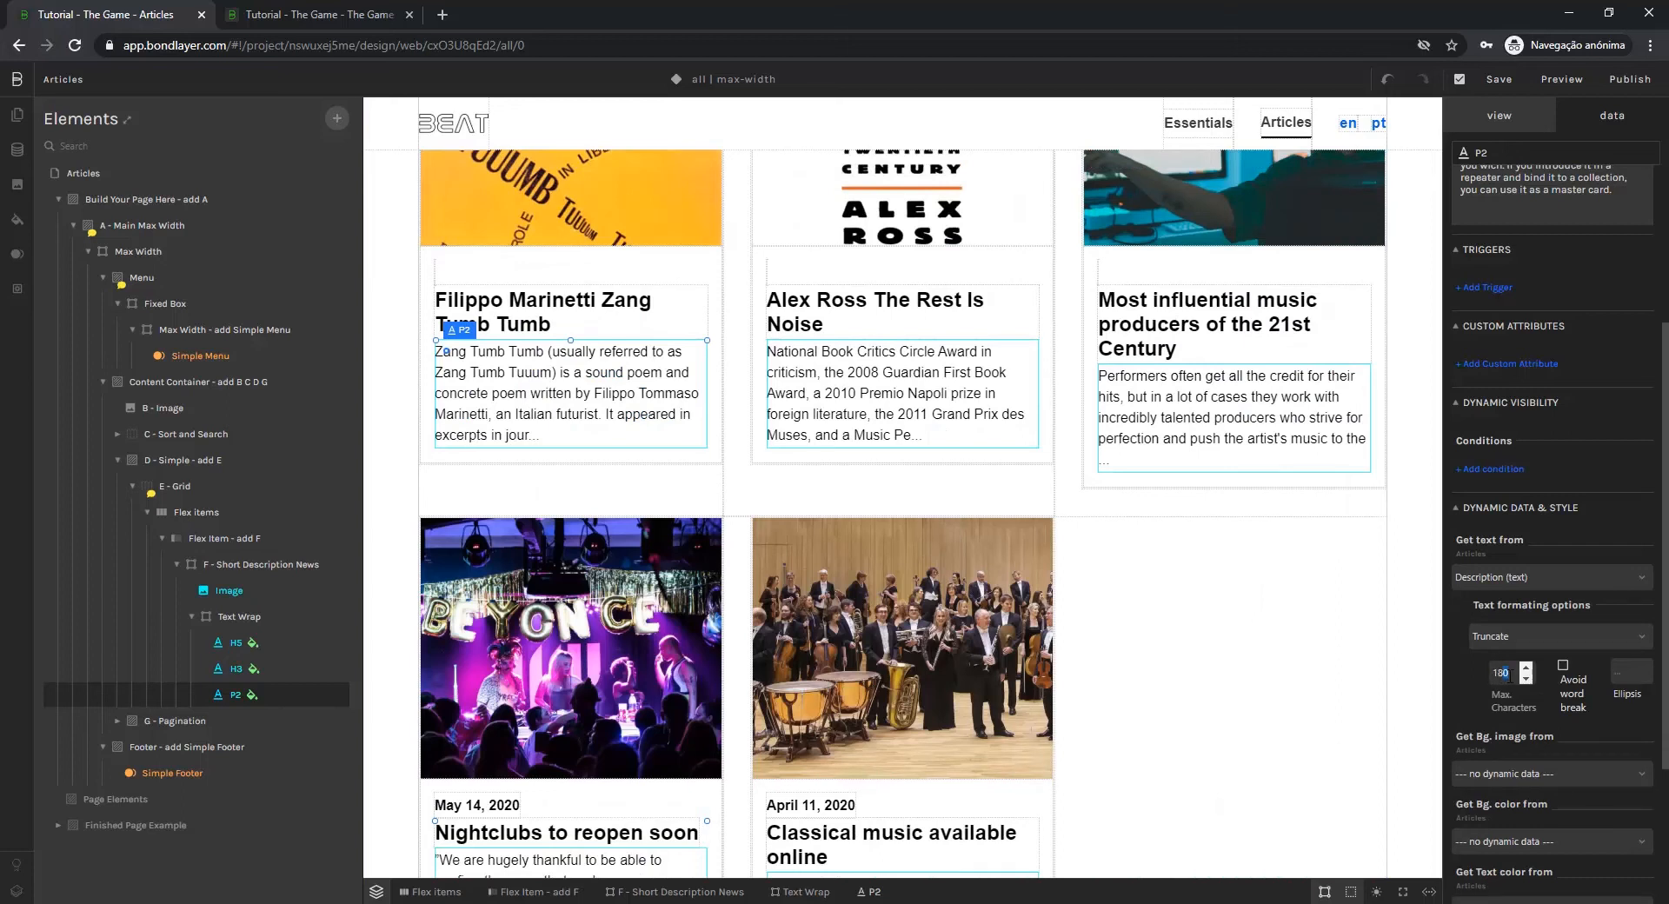
pyautogui.moveTo(1510, 676); pyautogui.dragTo(1497, 678)
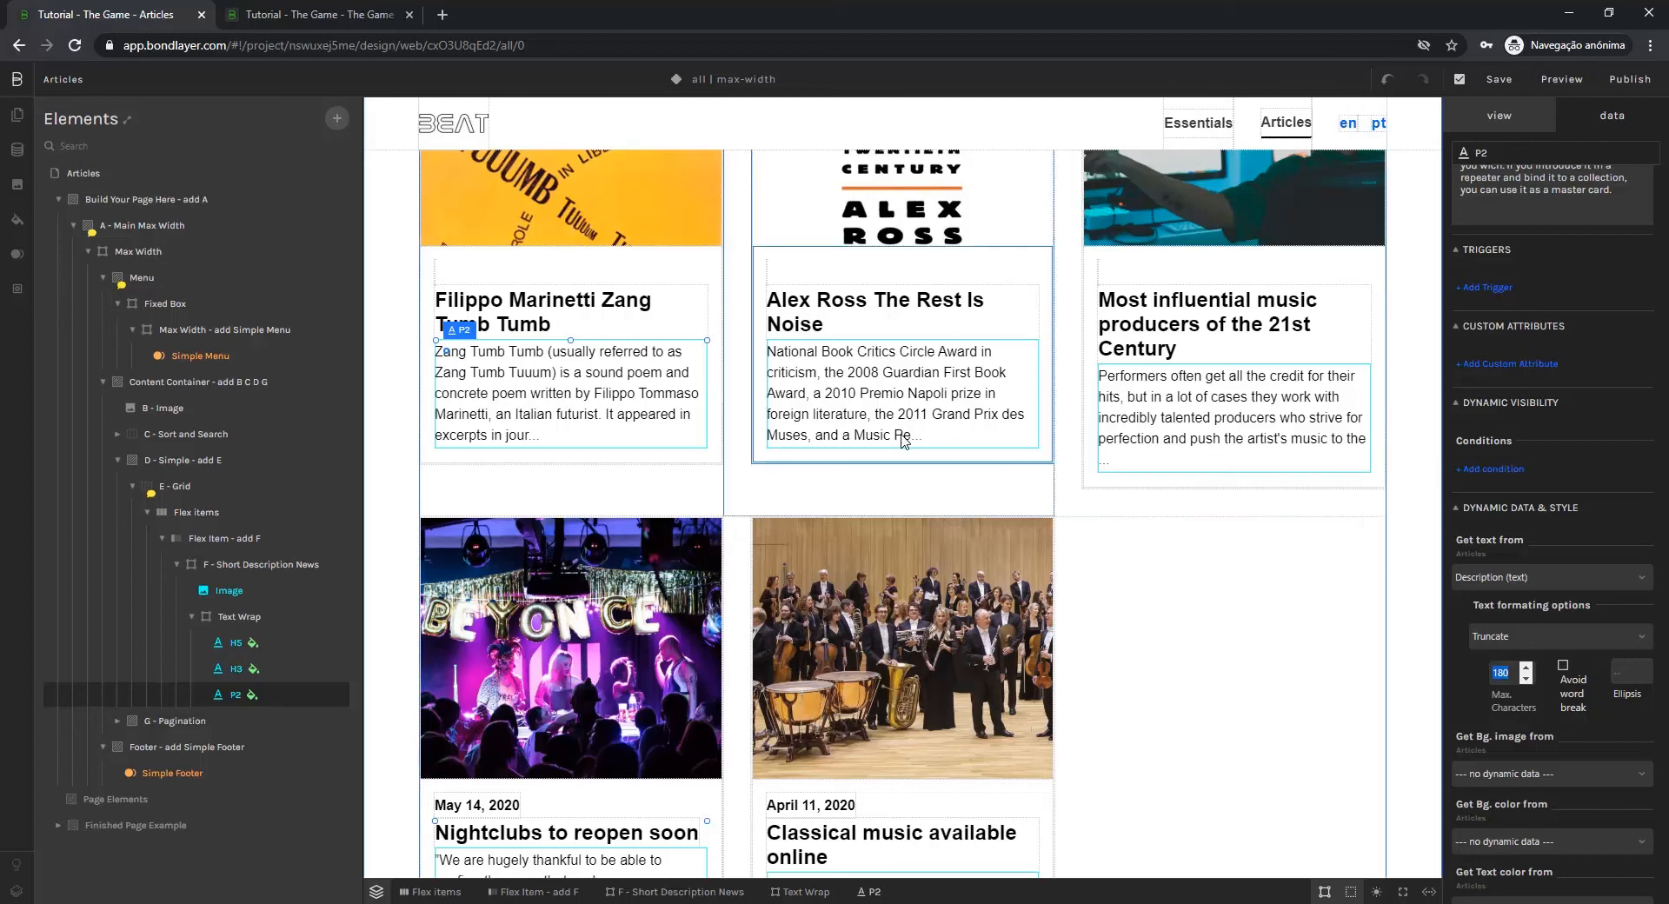
pyautogui.click(1564, 668)
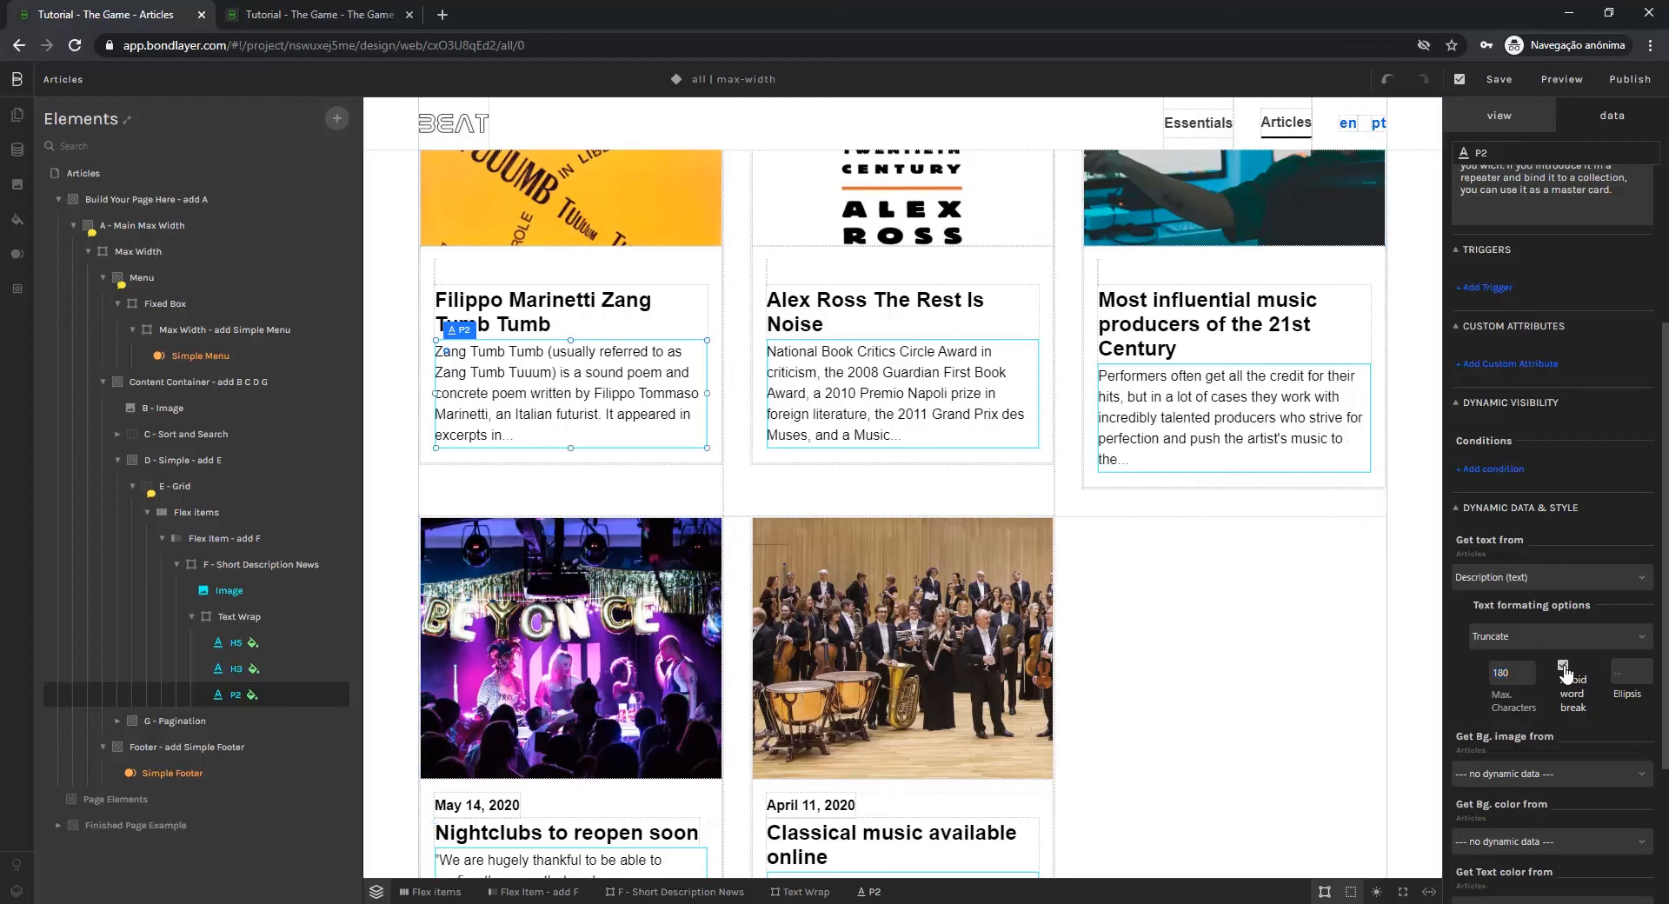
pyautogui.scroll(7, 1204, 585)
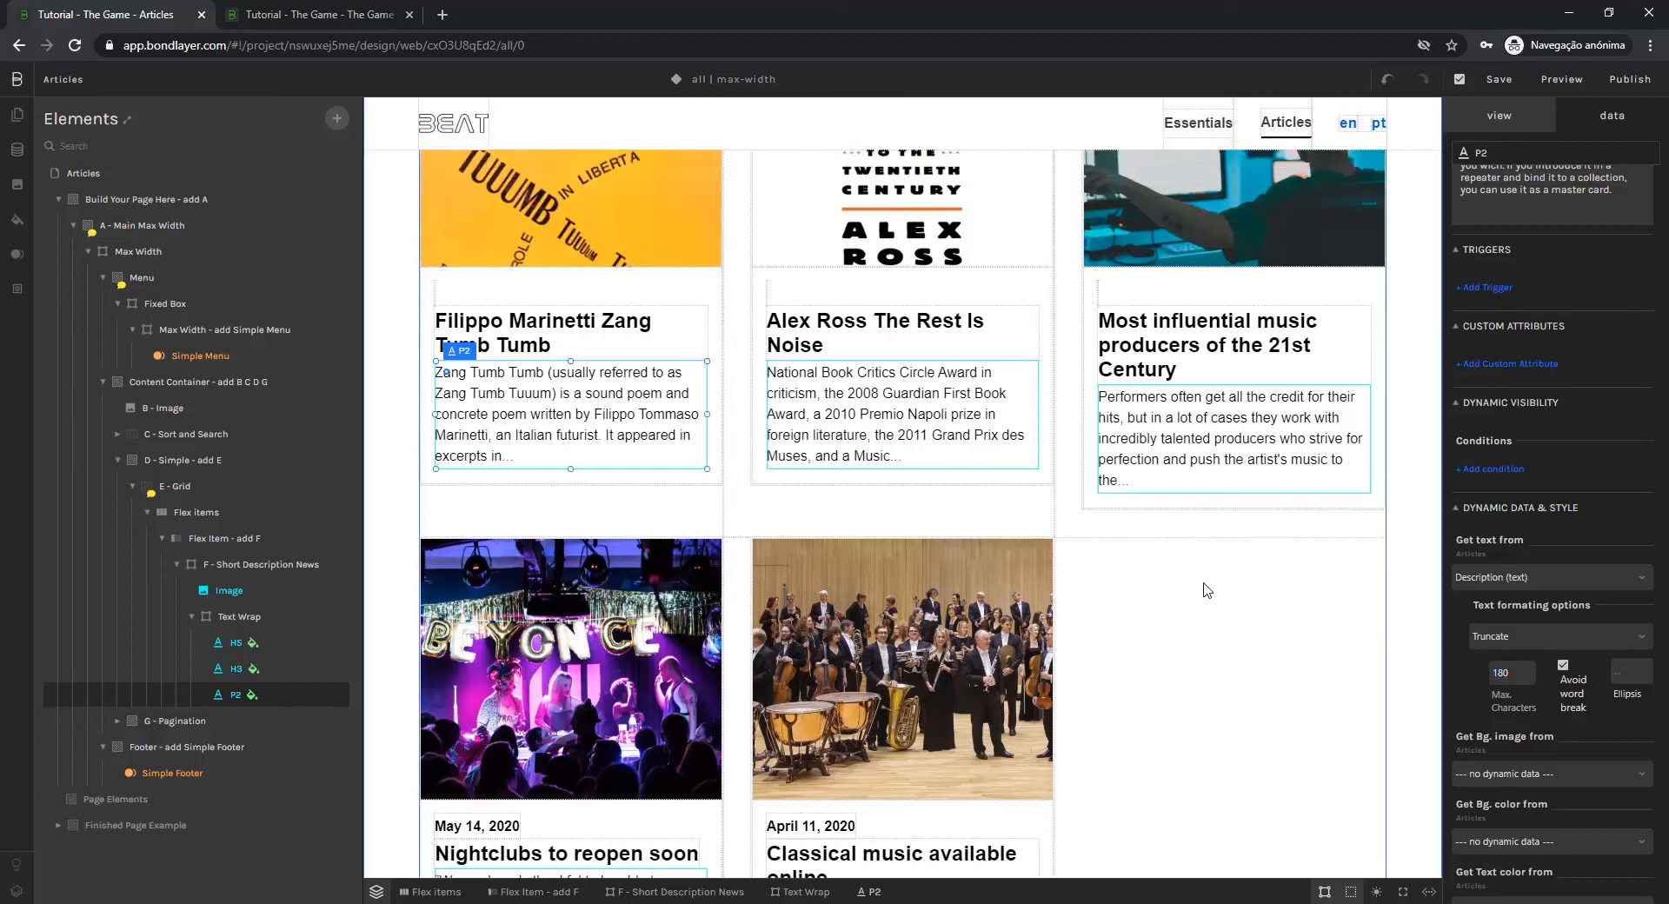
pyautogui.scroll(-1, 1201, 589)
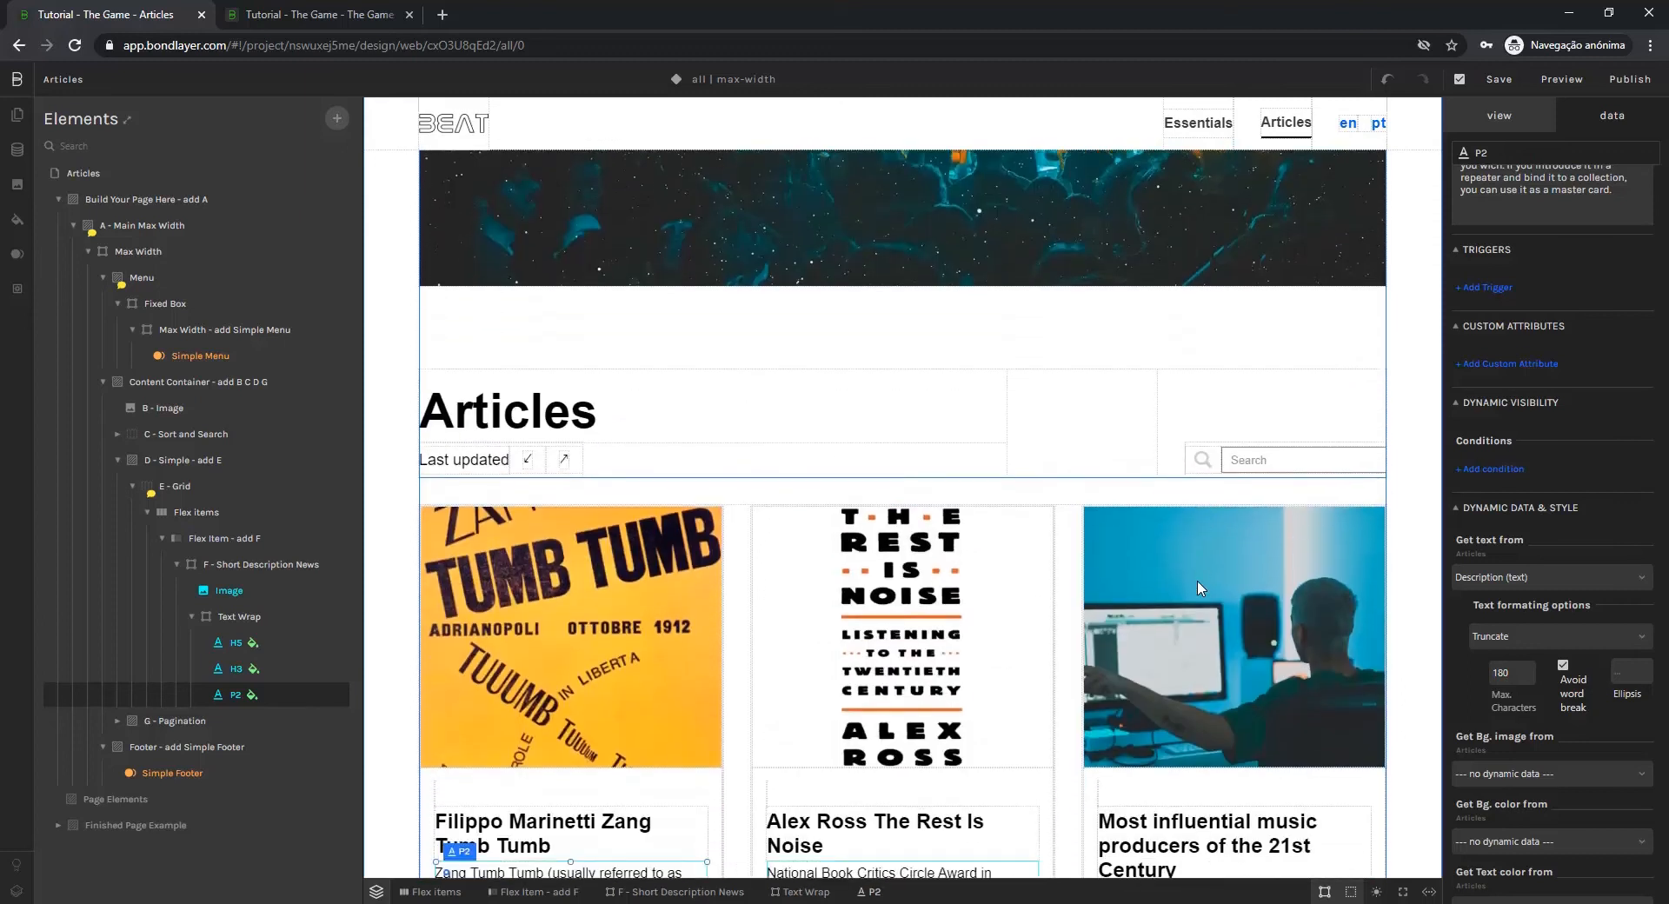
pyautogui.scroll(-2, 1201, 589)
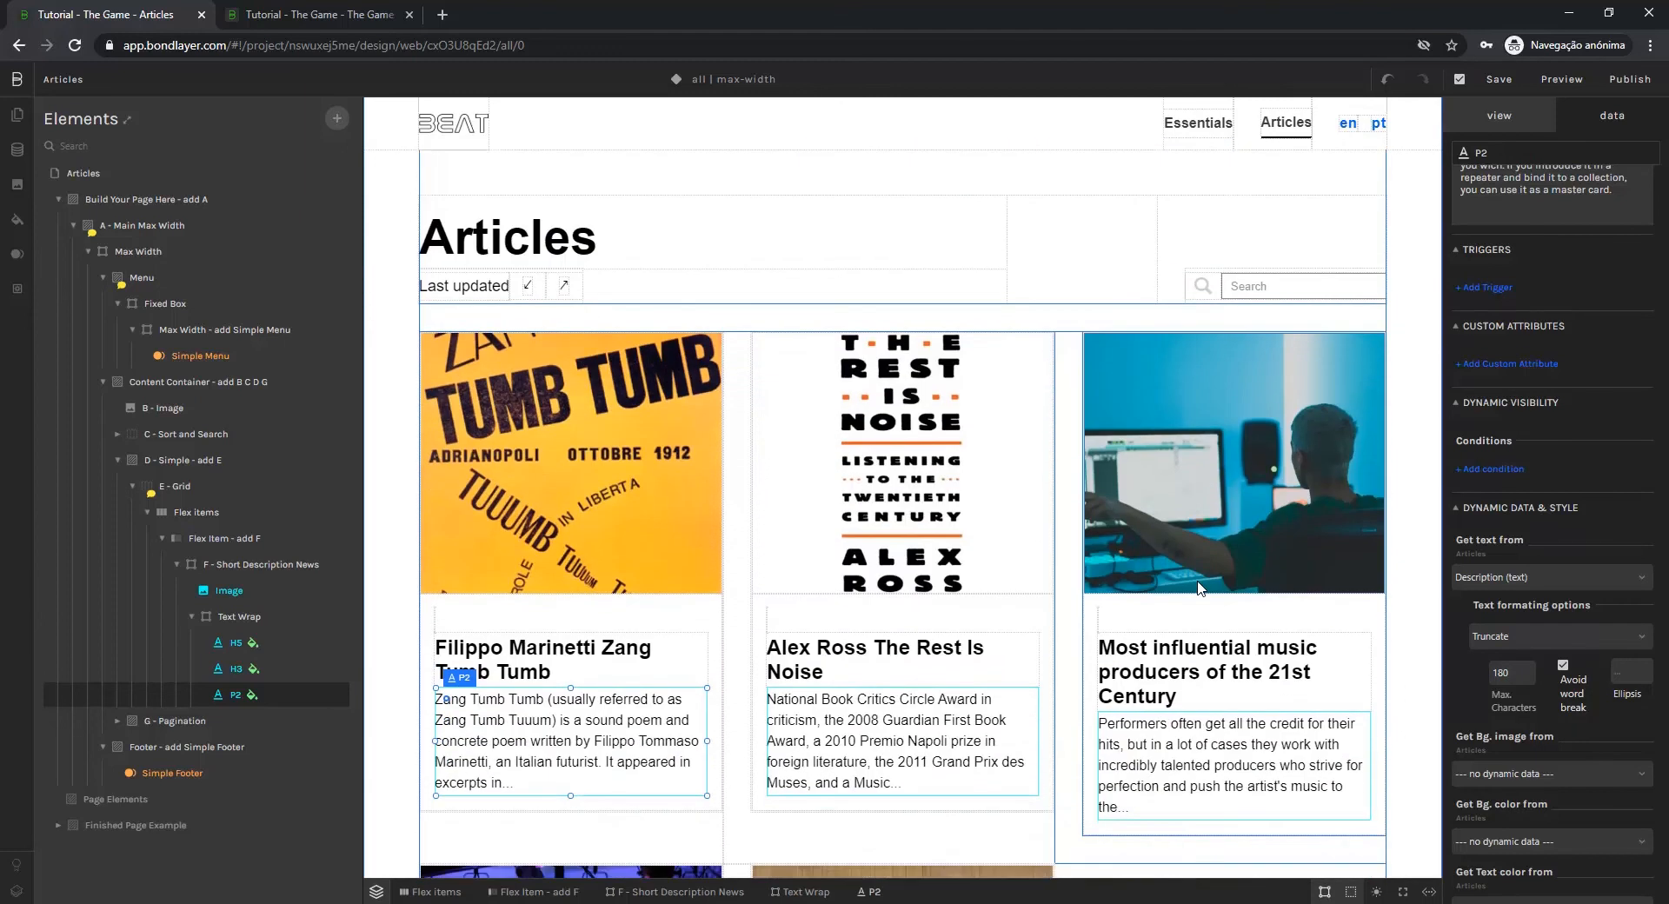
pyautogui.scroll(-1, 1200, 588)
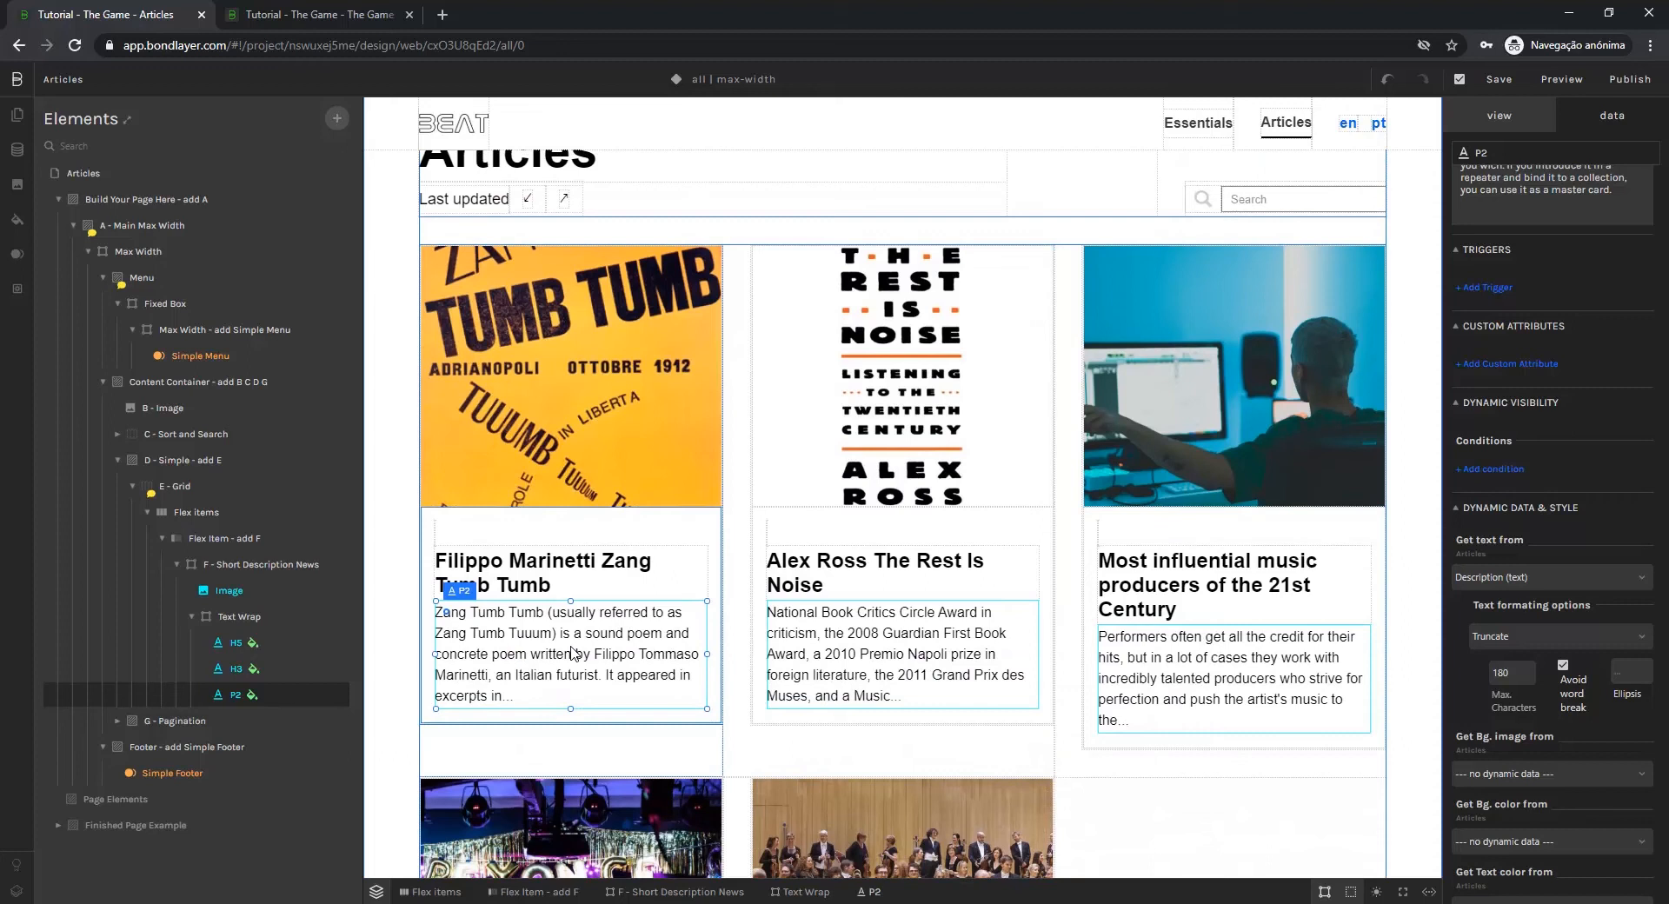
pyautogui.scroll(3, 1093, 445)
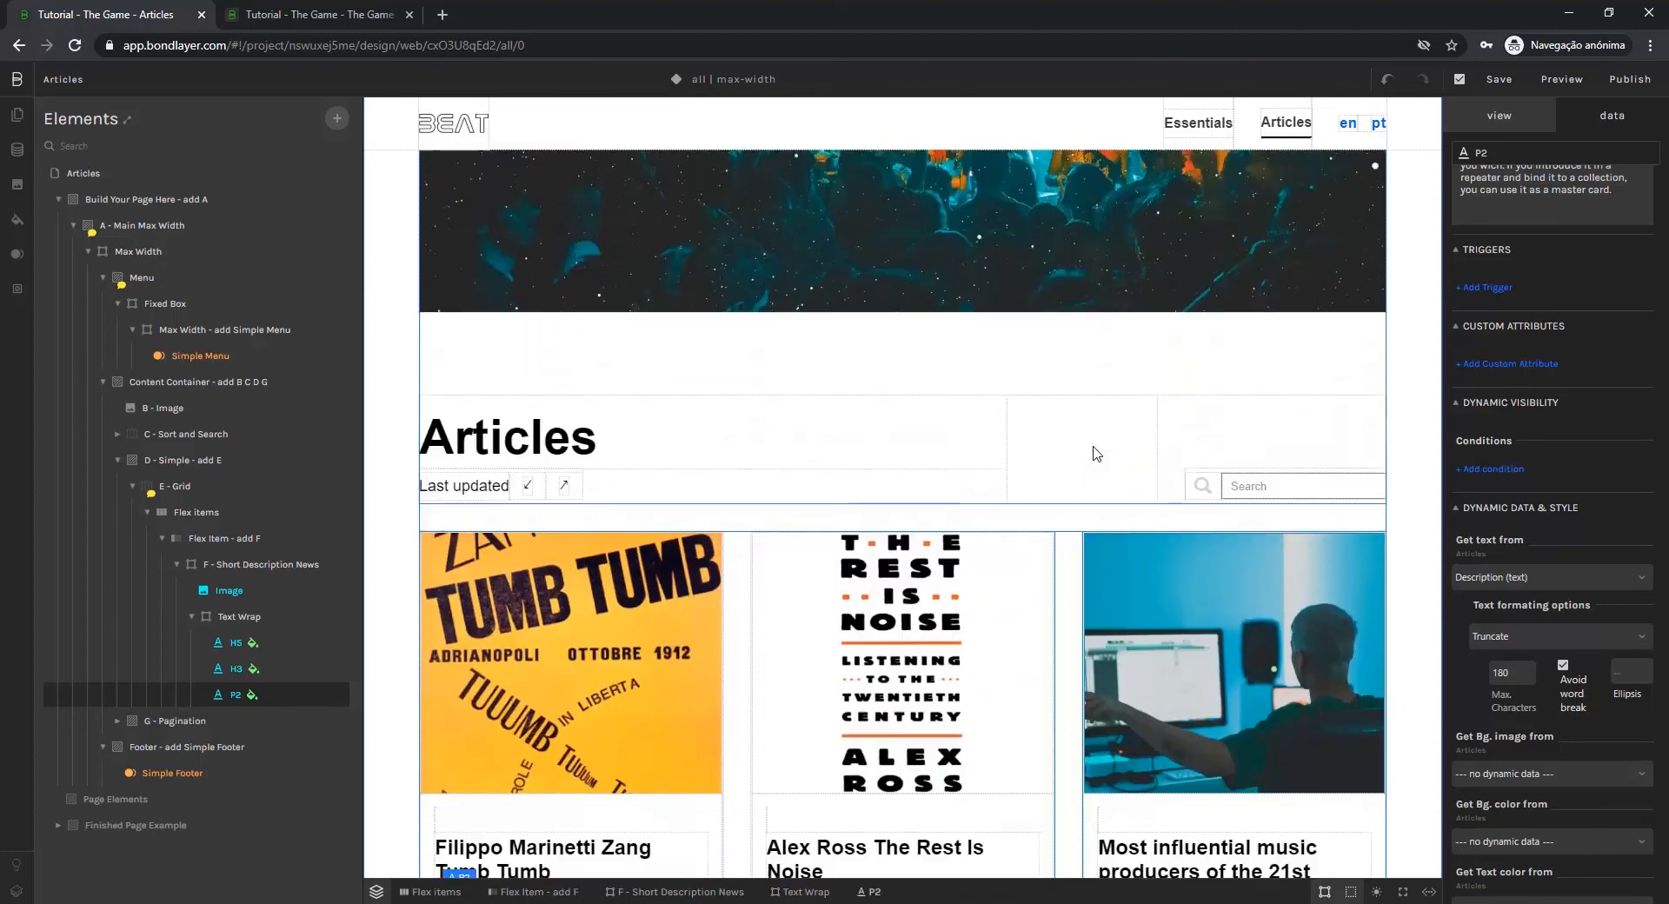
pyautogui.scroll(-3, 1087, 460)
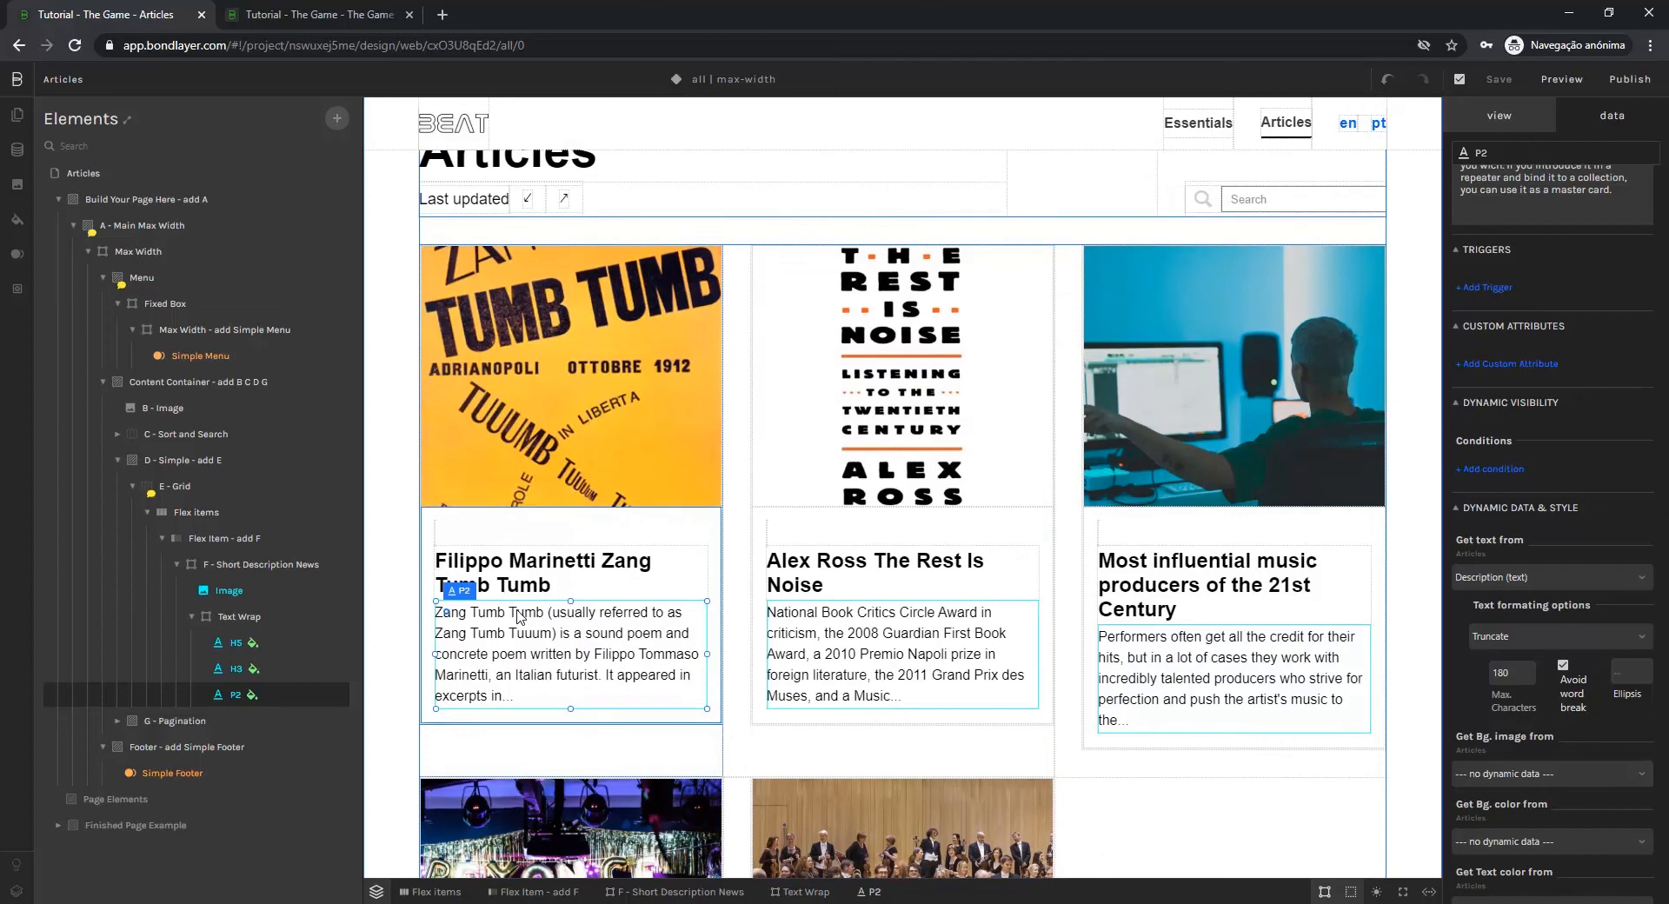
# Give Flex Item - add F a Detail link to the Articles detail page
pyautogui.click(212, 539)
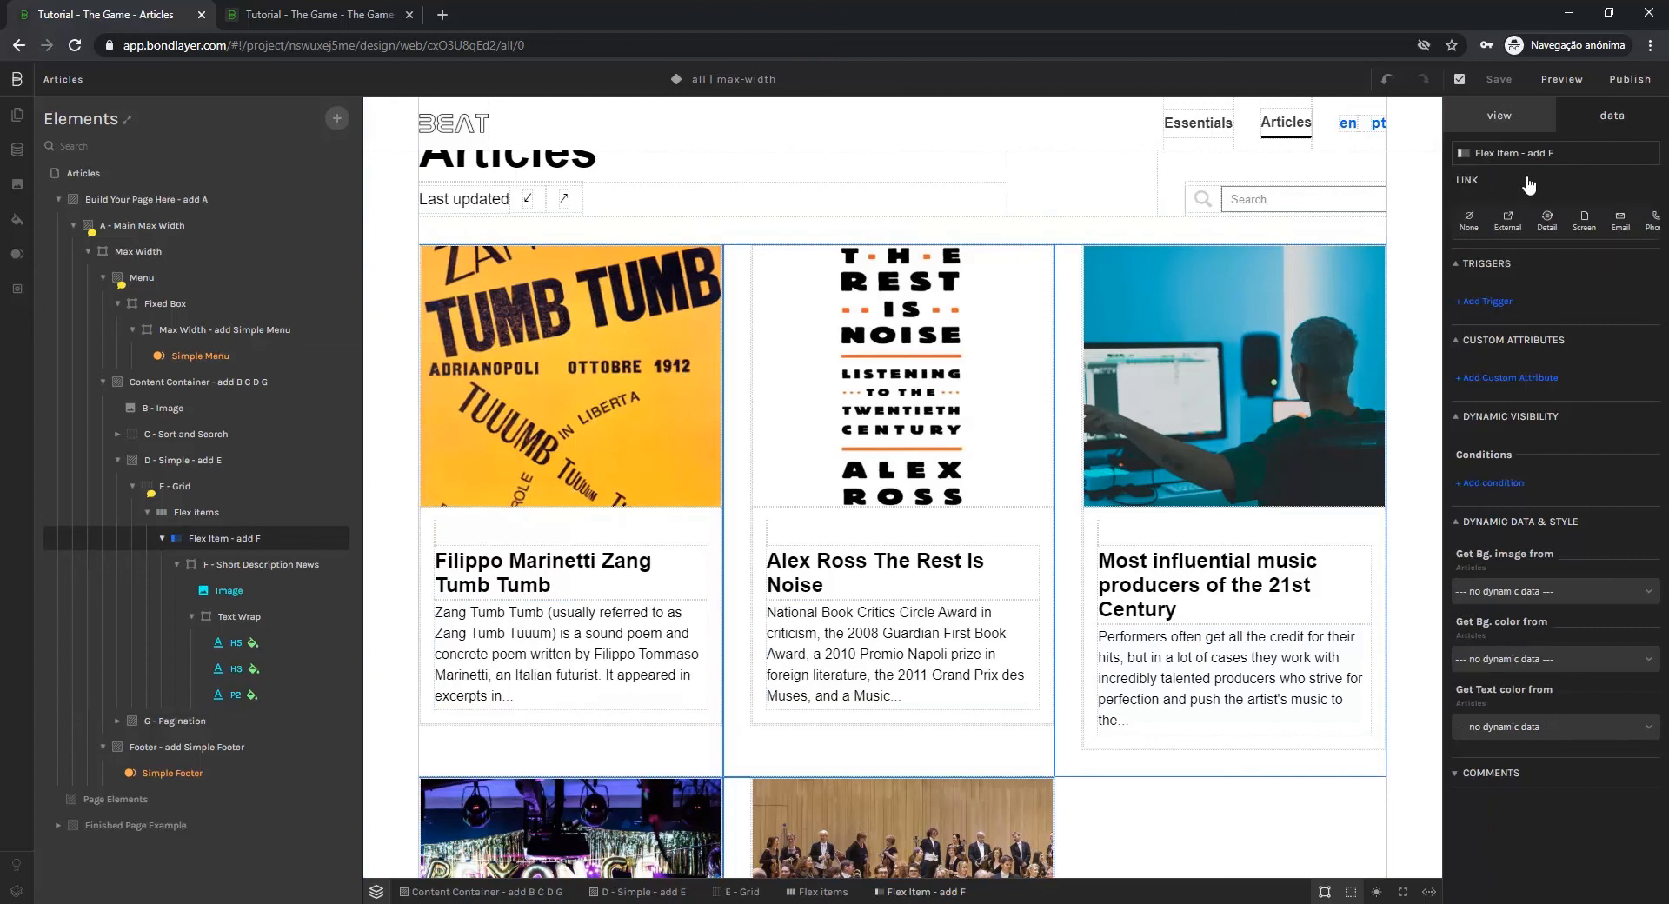
pyautogui.click(1549, 228)
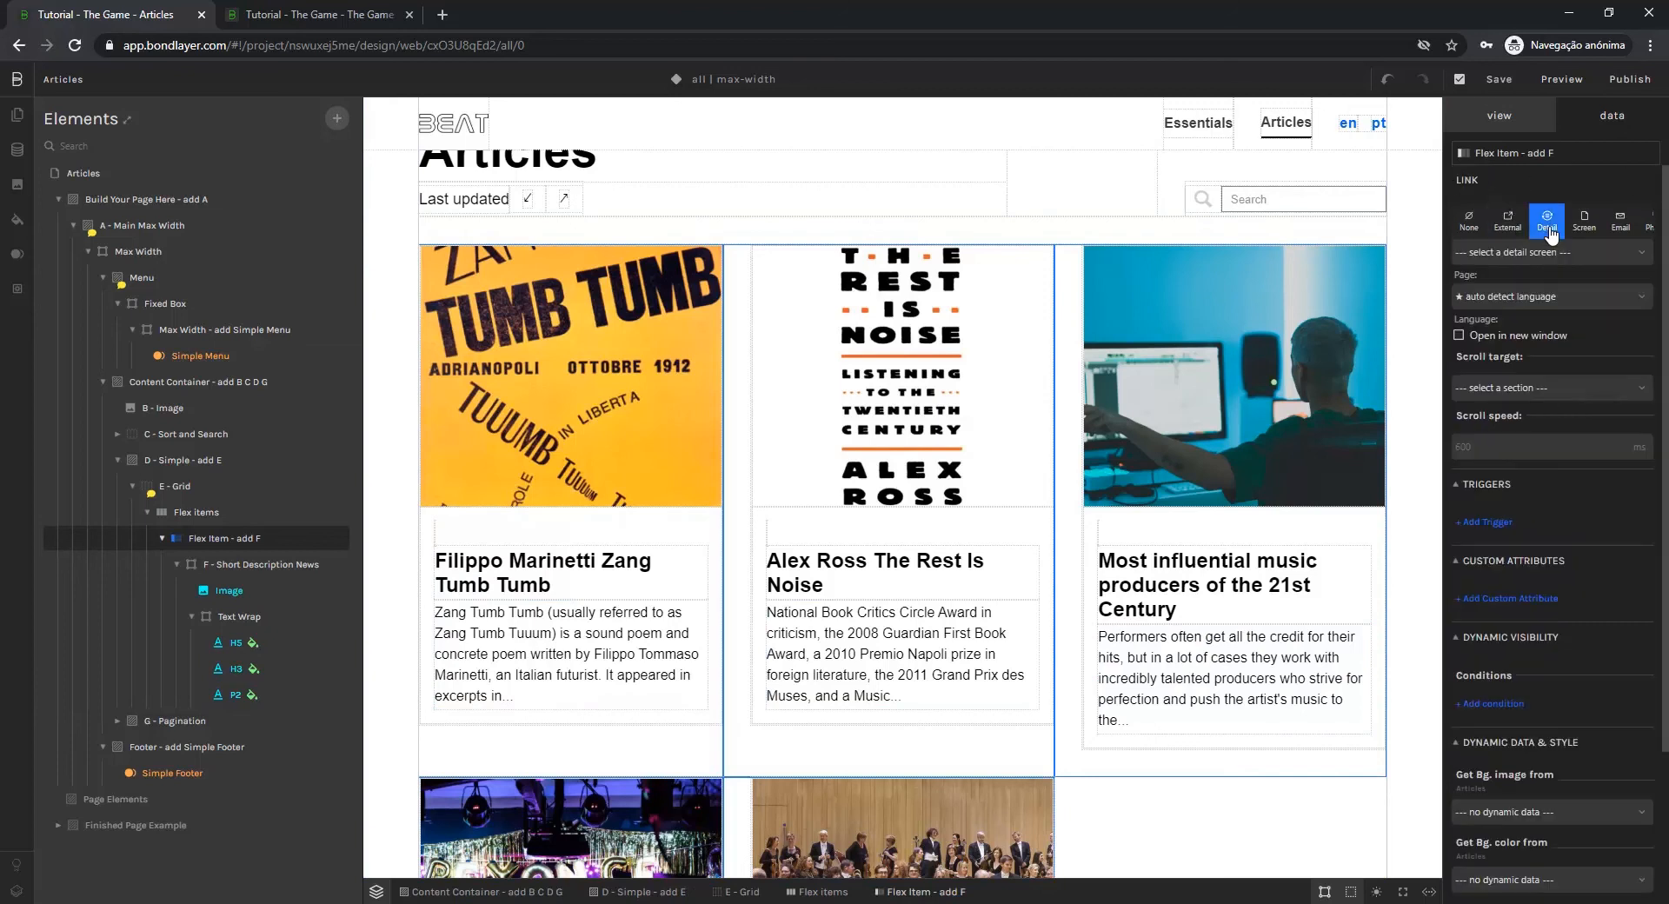
pyautogui.click(1573, 258)
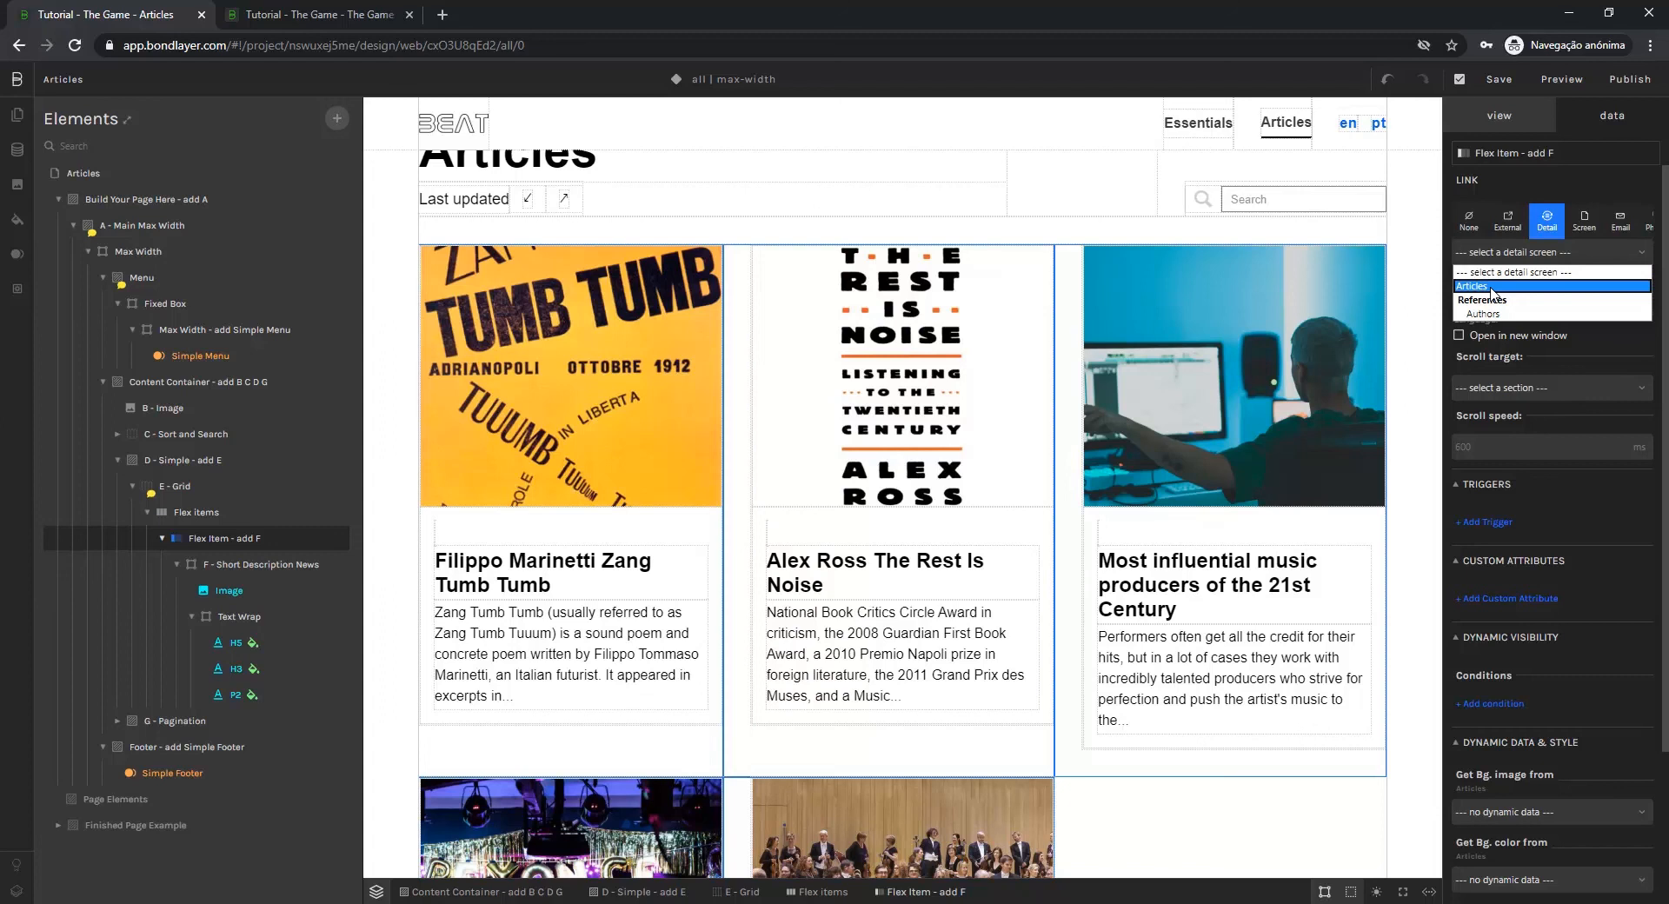
pyautogui.click(1492, 294)
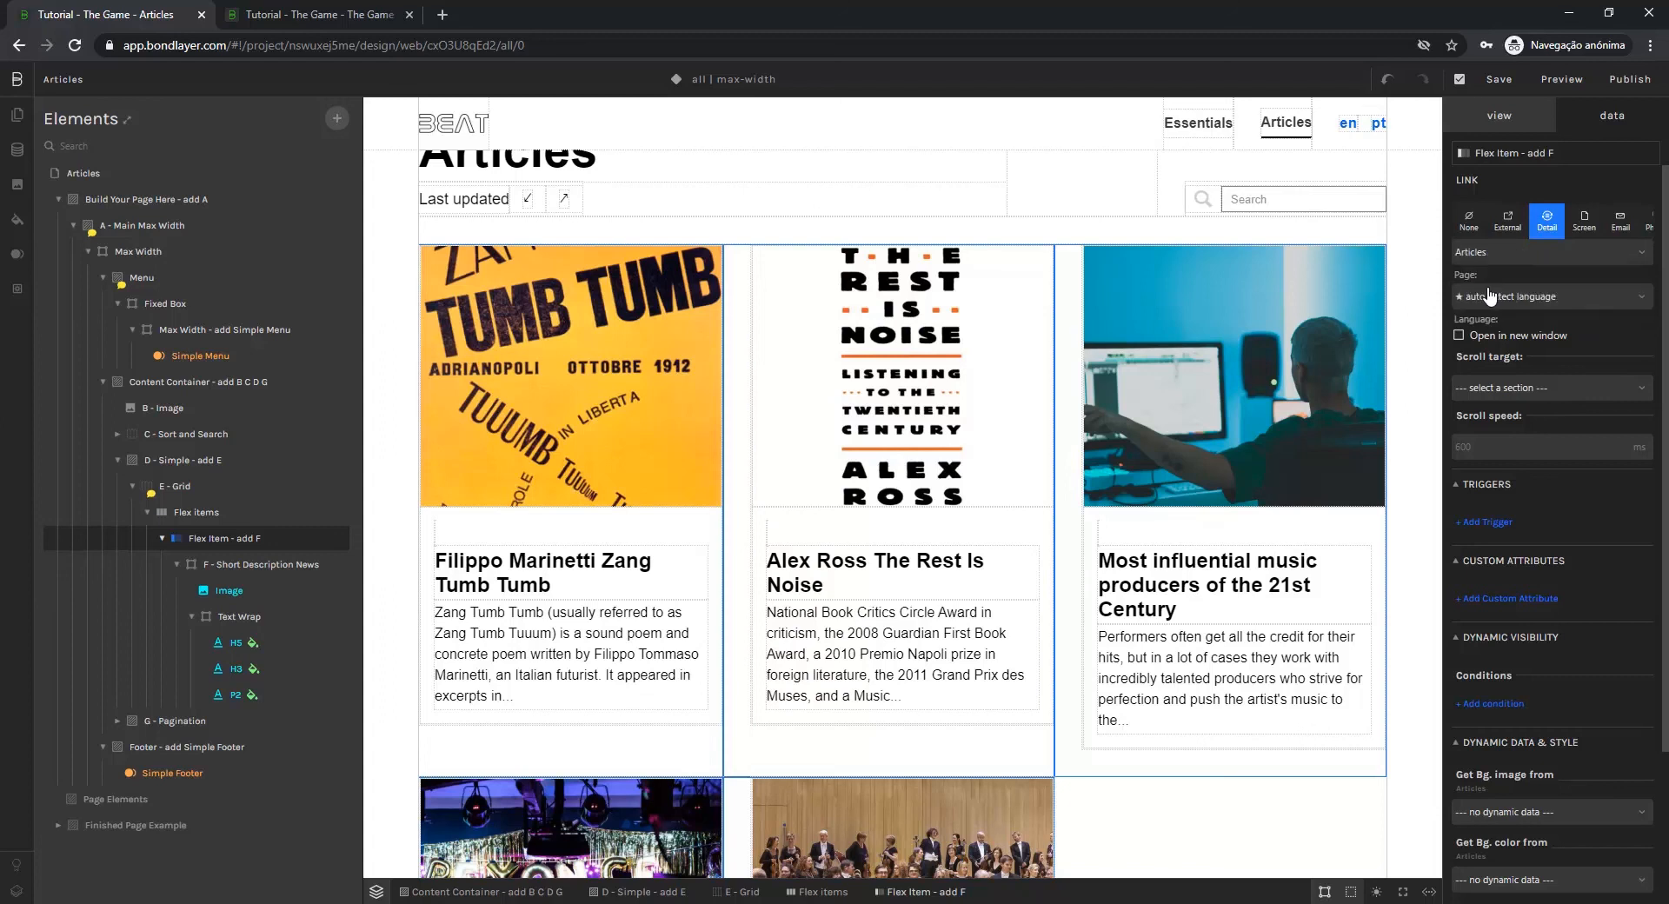
# Publish the web version of the site to staging and open the published staging site
pyautogui.click(1630, 80)
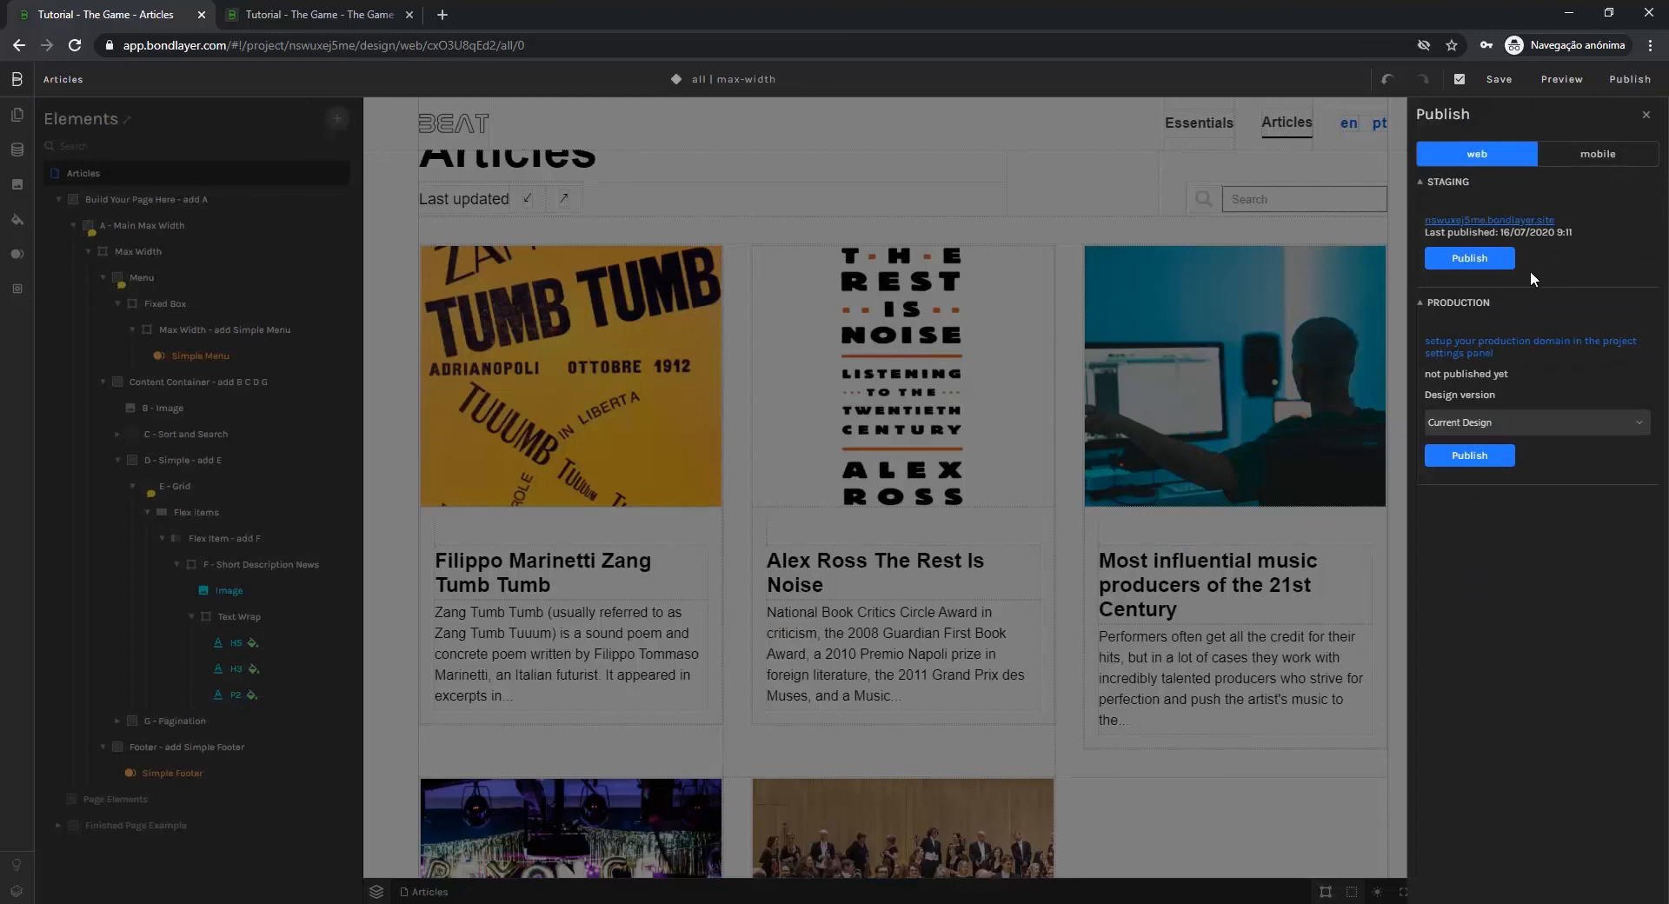
pyautogui.click(1467, 259)
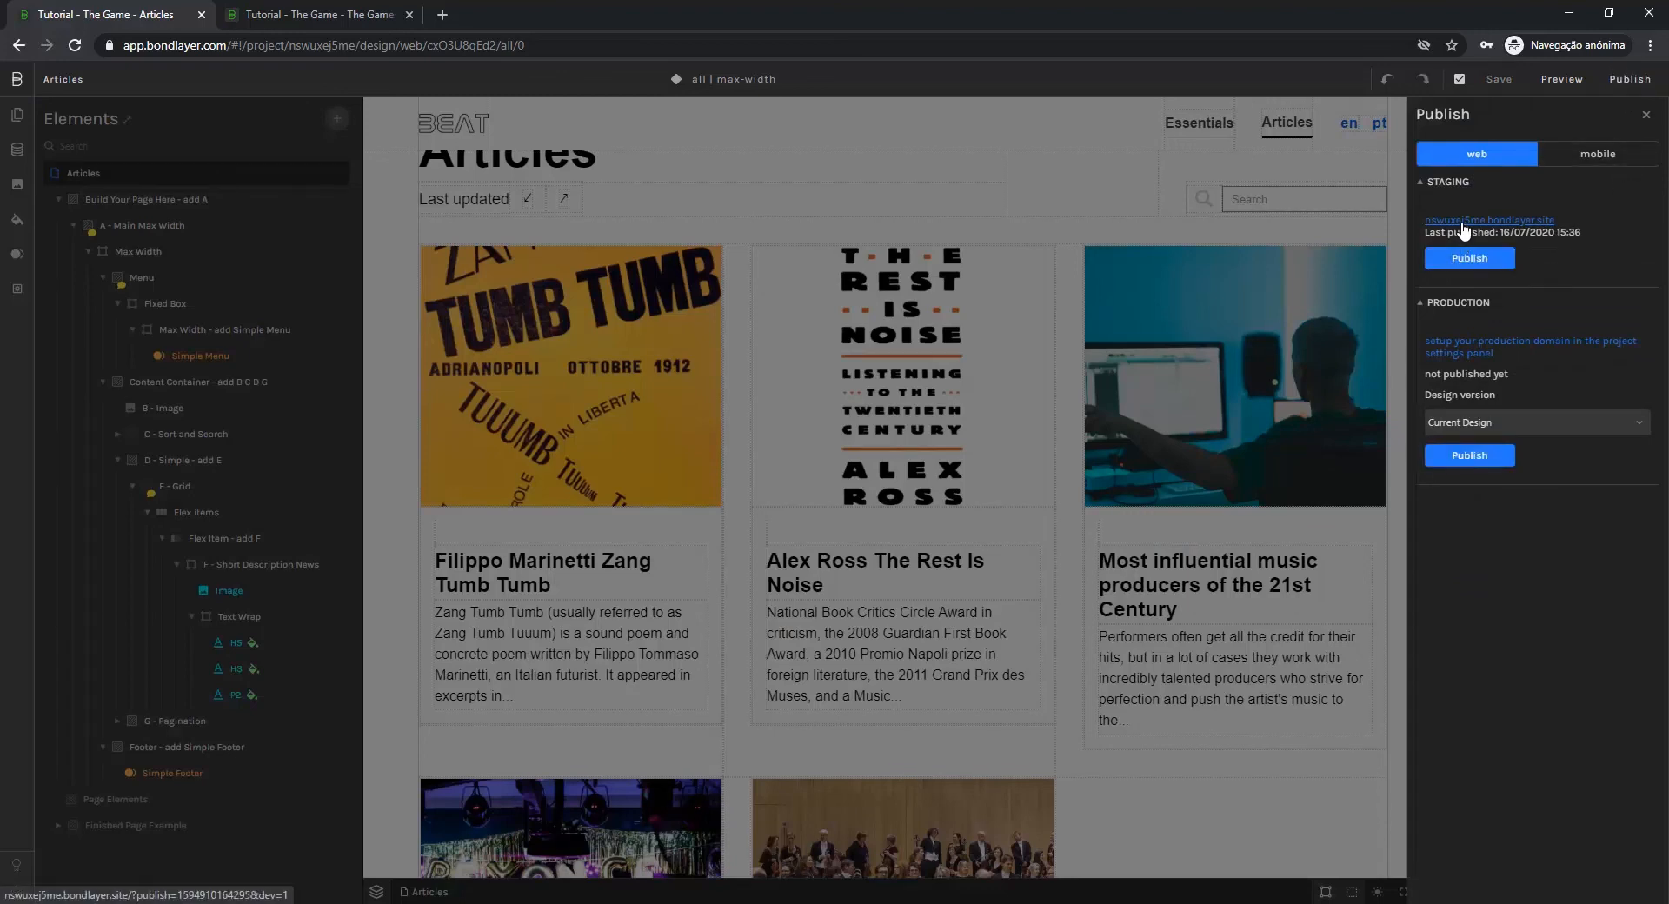
pyautogui.click(1463, 222)
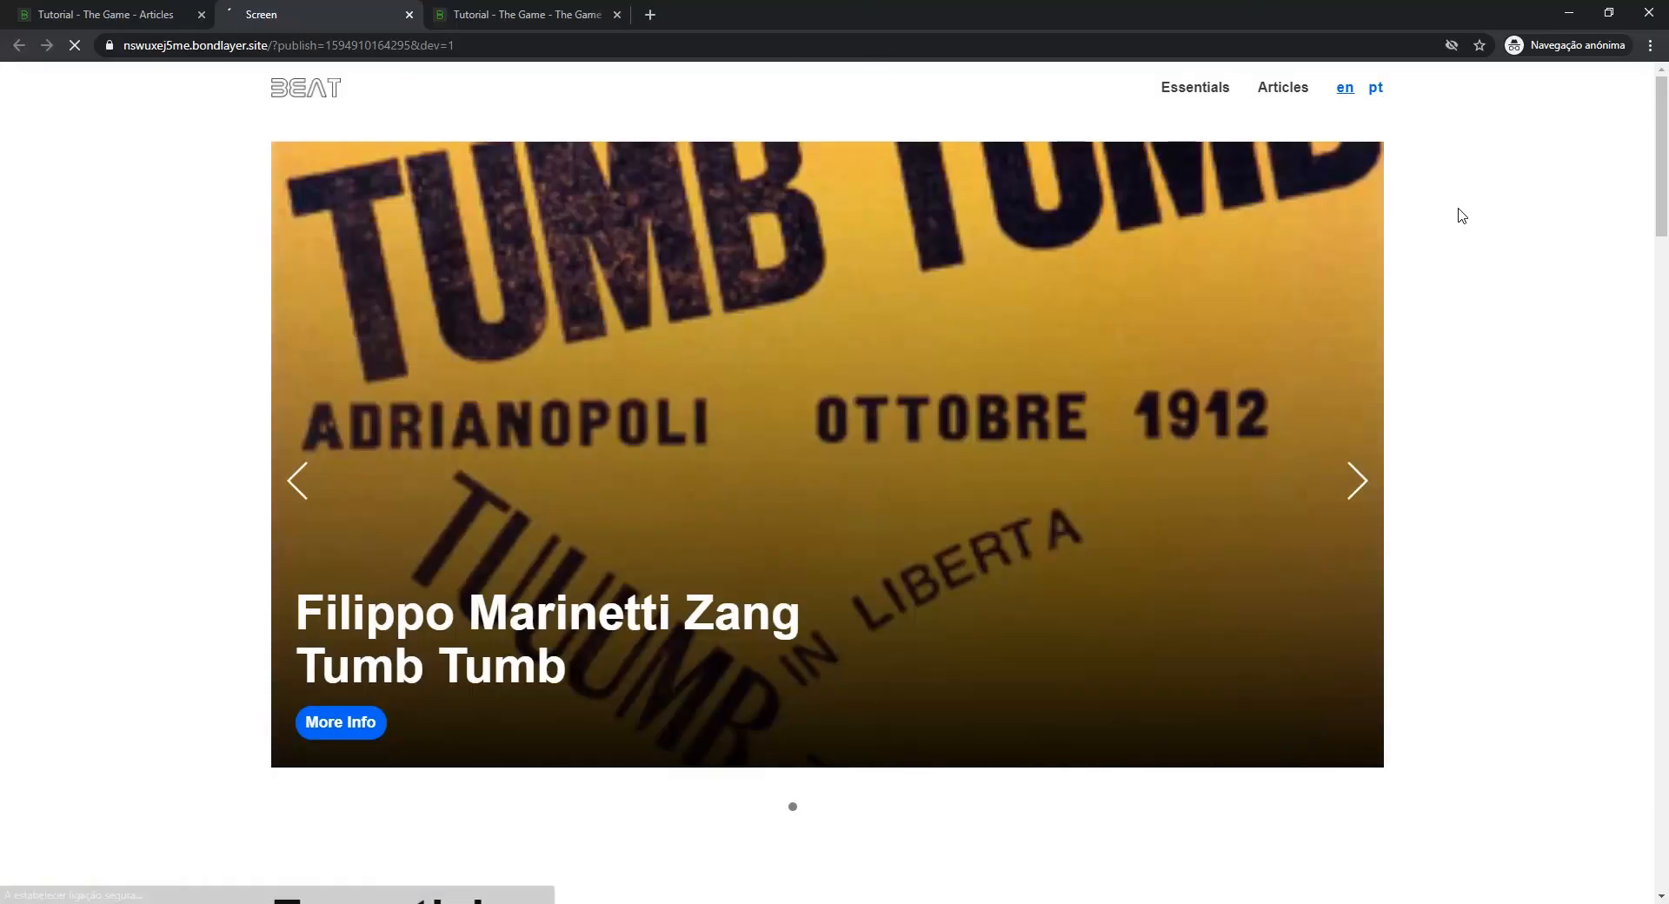
# Review the published Articles page and its card grid, and read through the detail page of the "Filippo Marinetti Zang Tumb Tumb" card
pyautogui.click(1290, 97)
pyautogui.scroll(-6, 1021, 222)
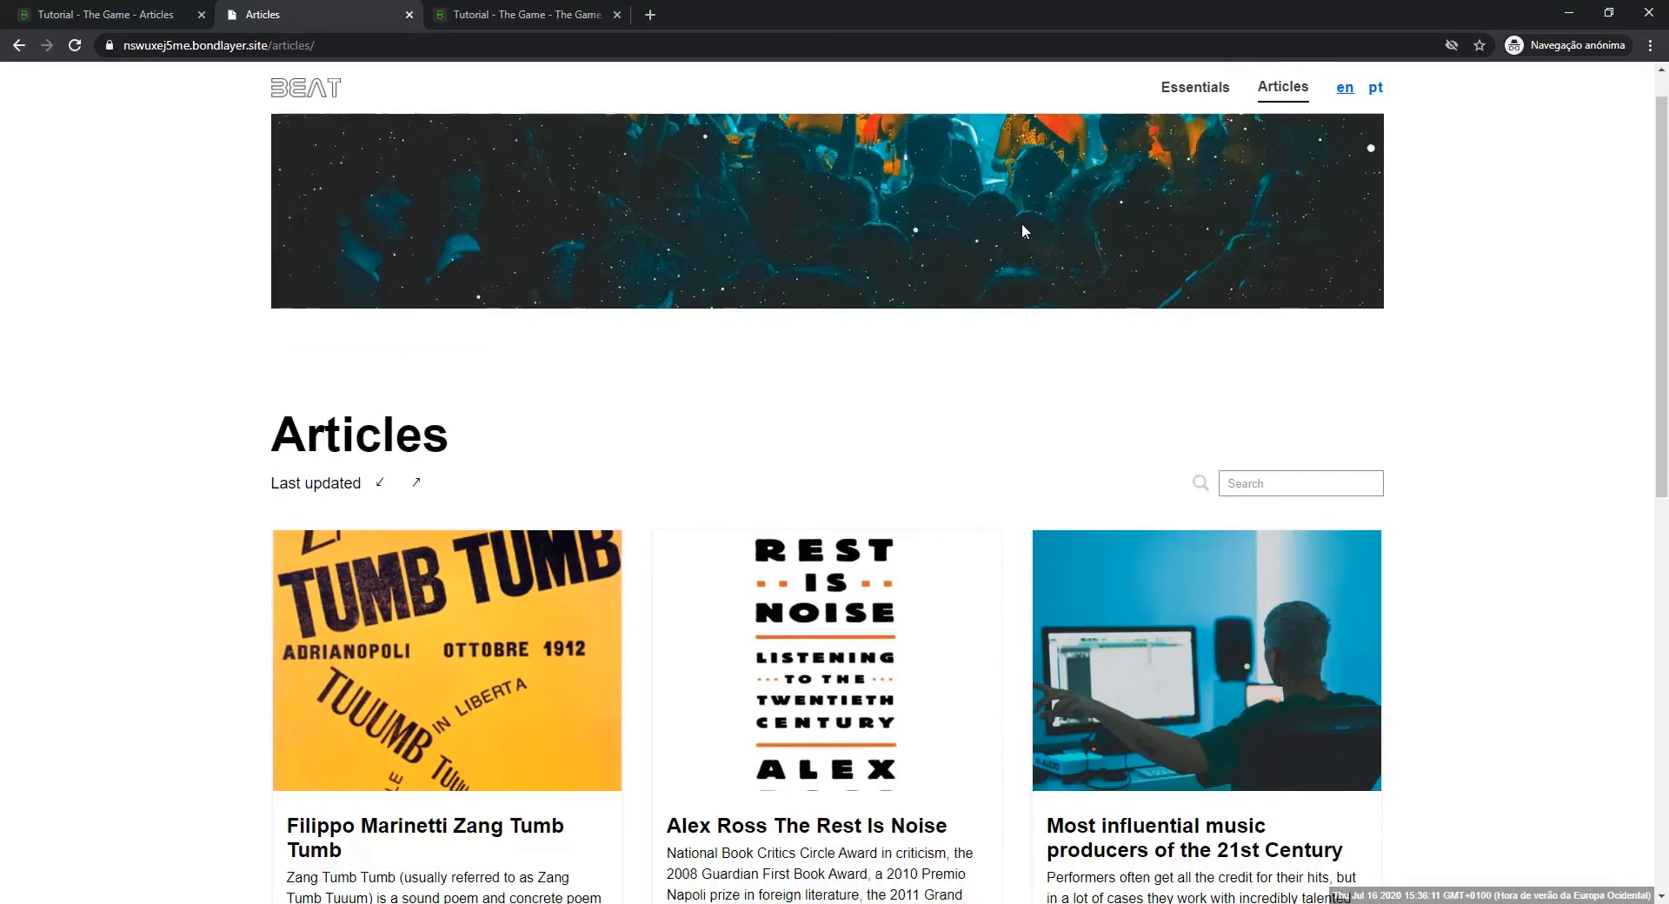
pyautogui.scroll(2, 1021, 226)
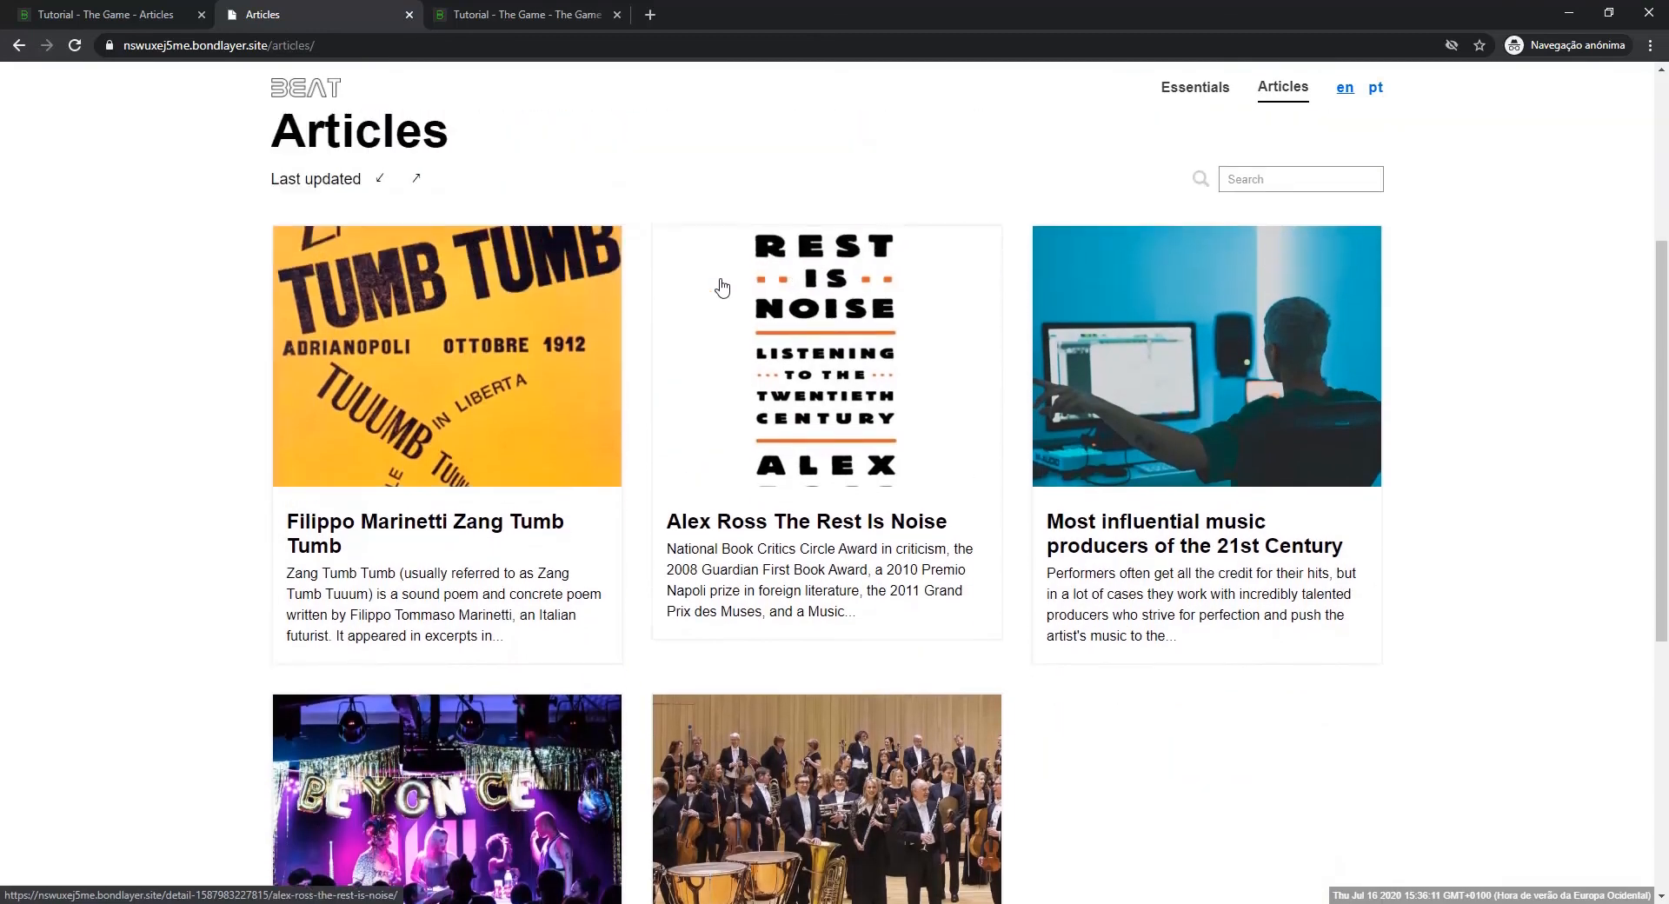
pyautogui.click(497, 352)
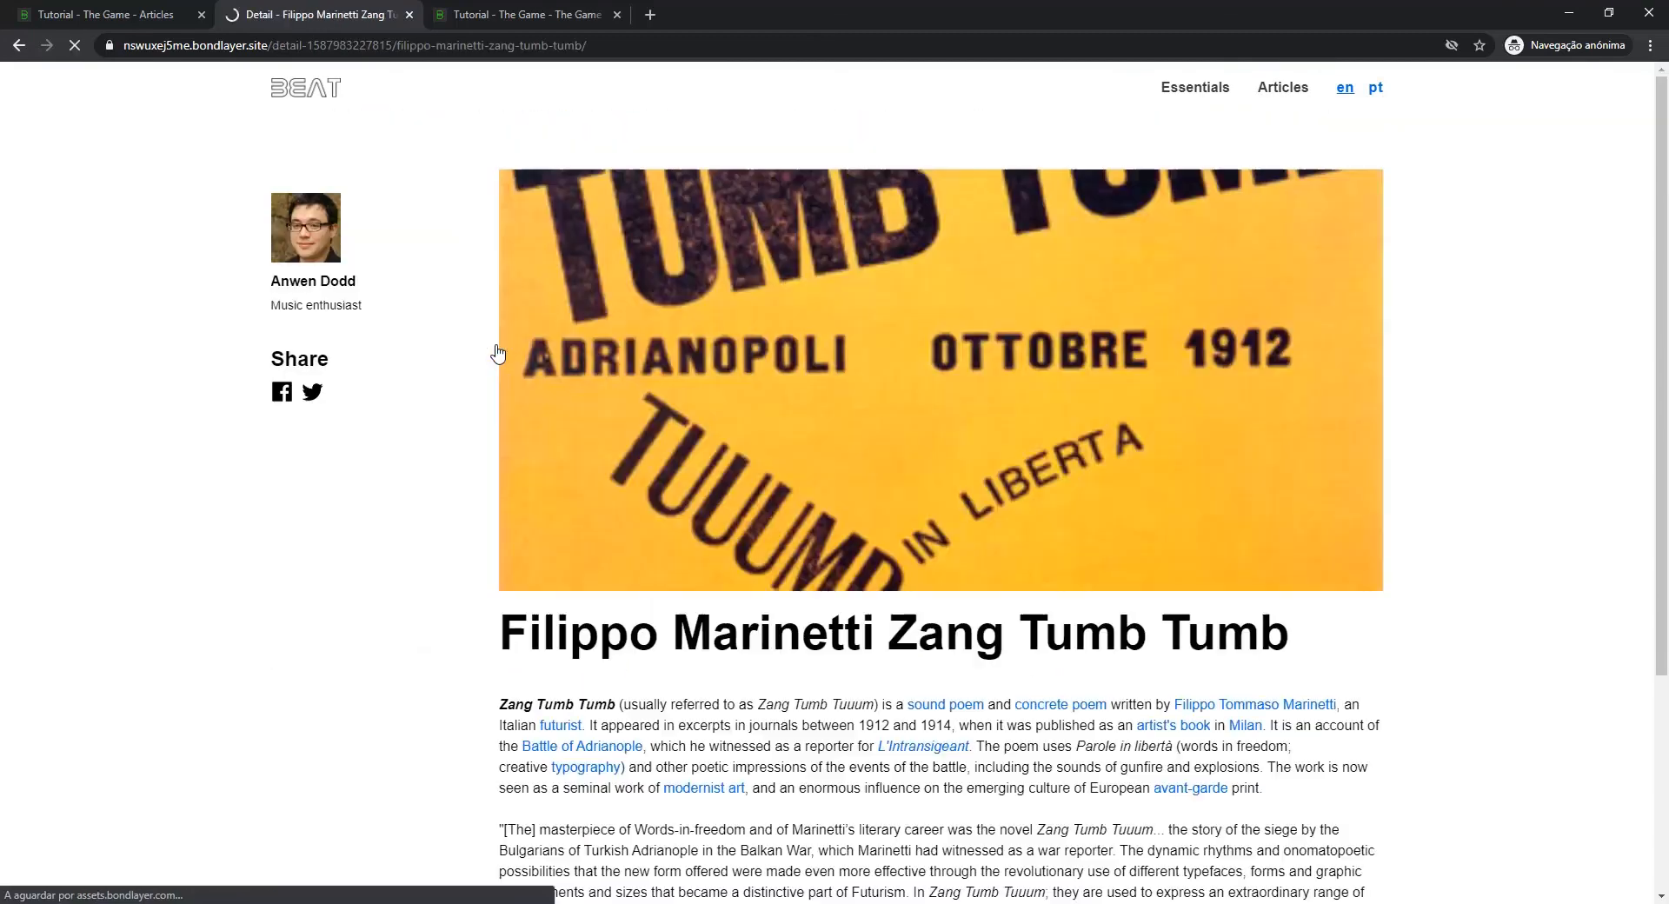
pyautogui.scroll(-3, 1234, 400)
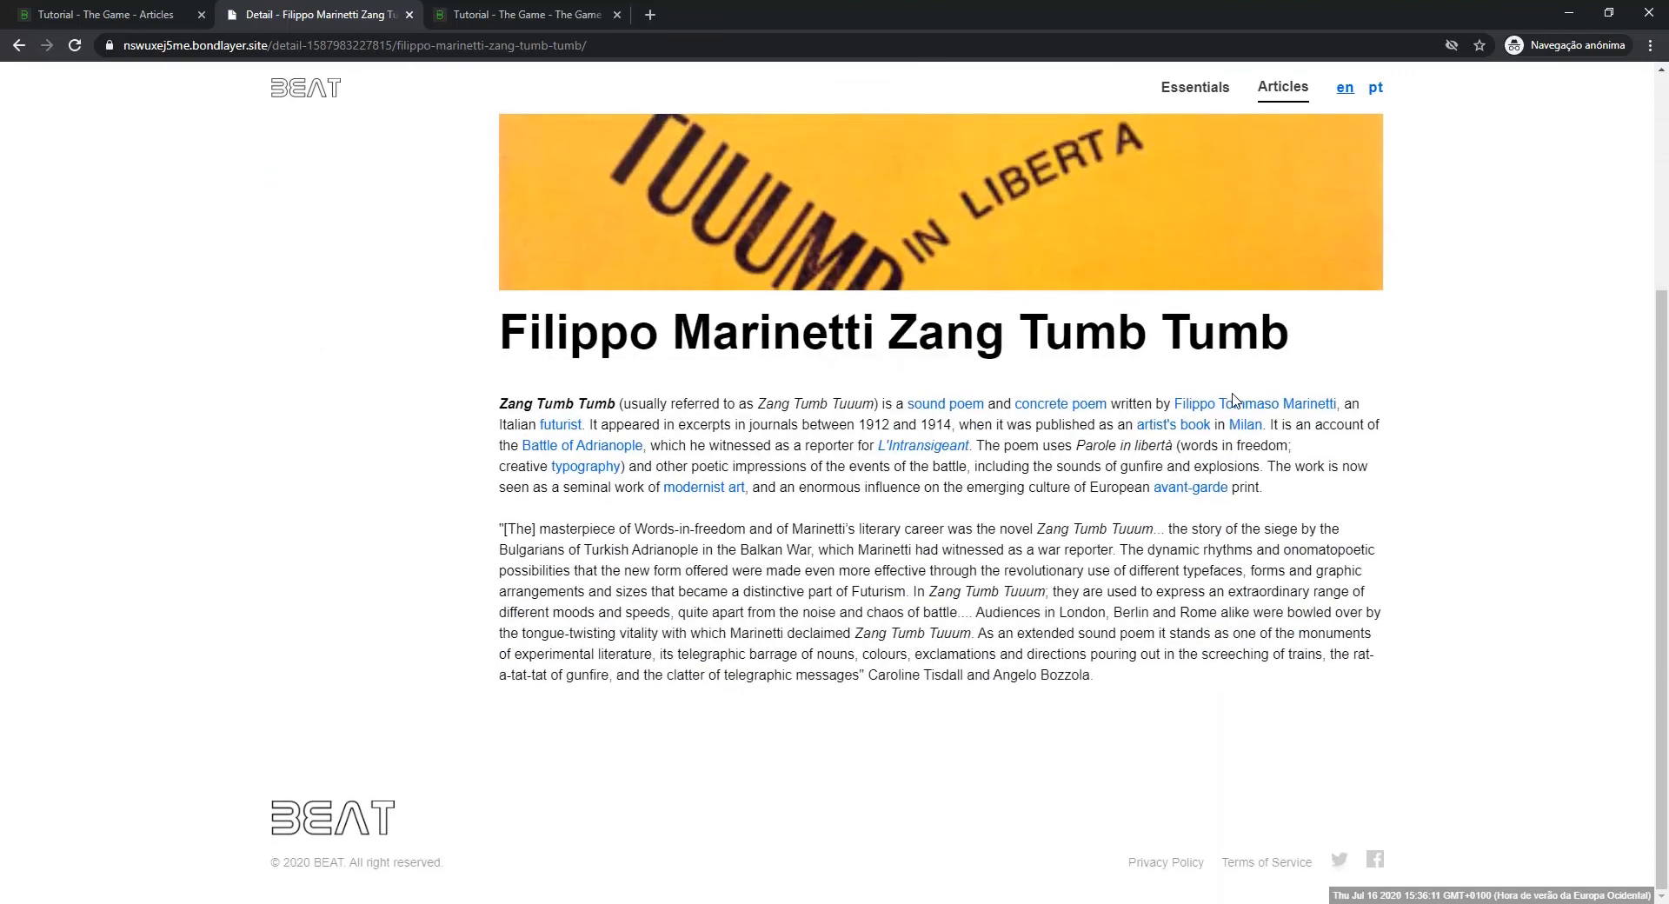
pyautogui.scroll(3, 1235, 400)
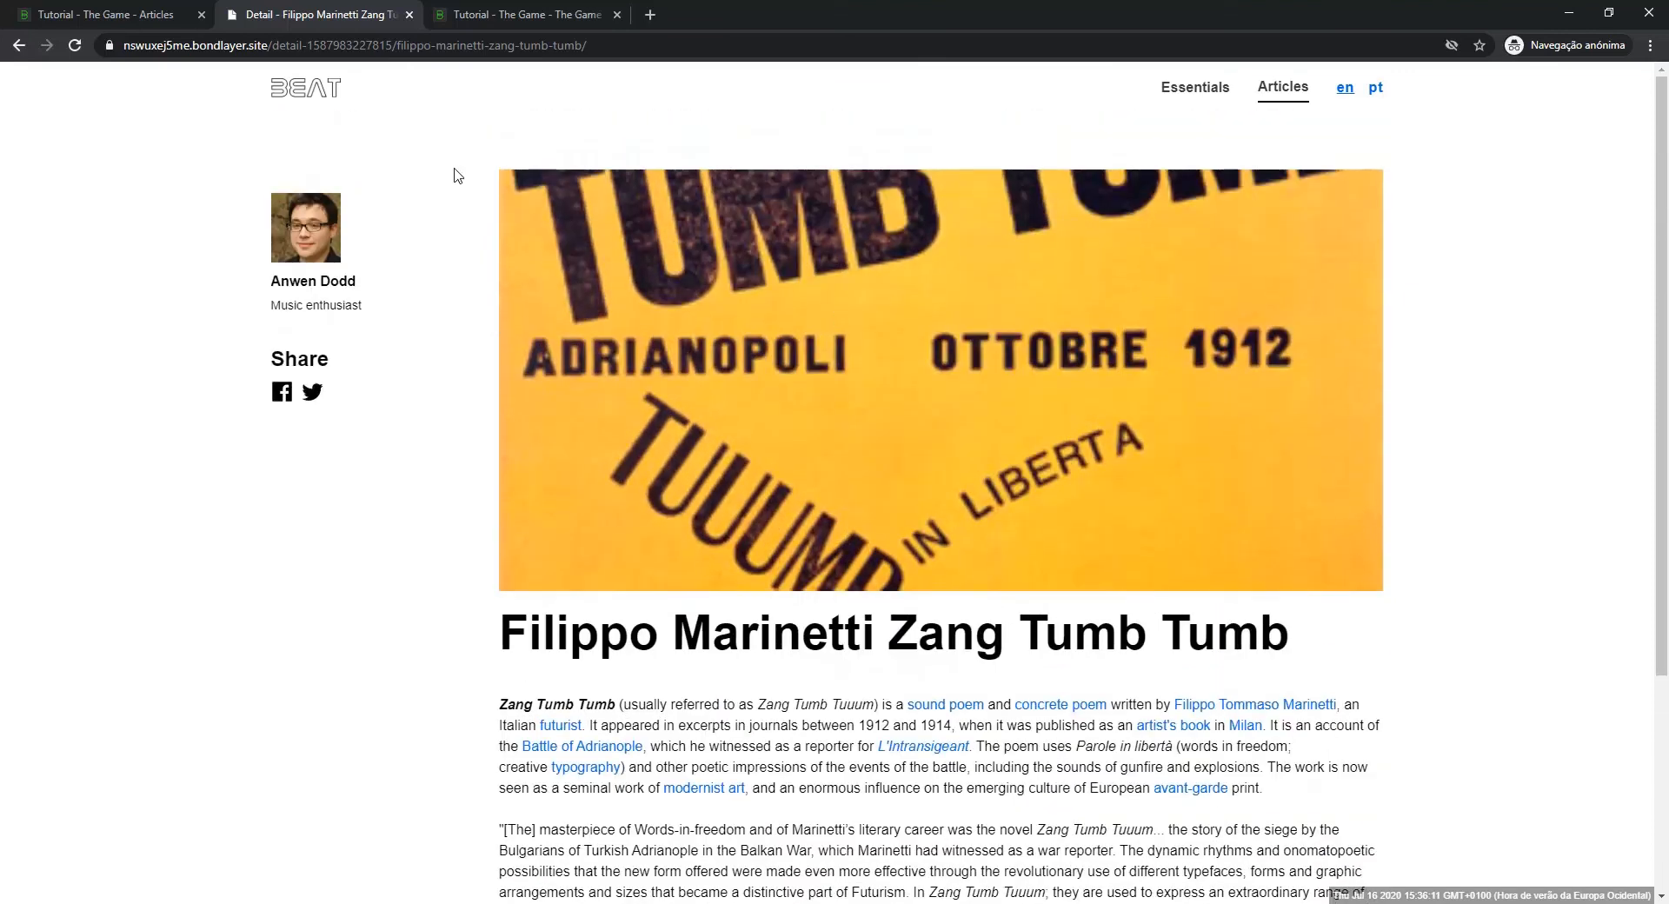
# Return to the Articles list and review the detail page of the "Nightclubs to reopen soon" article
pyautogui.click(17, 45)
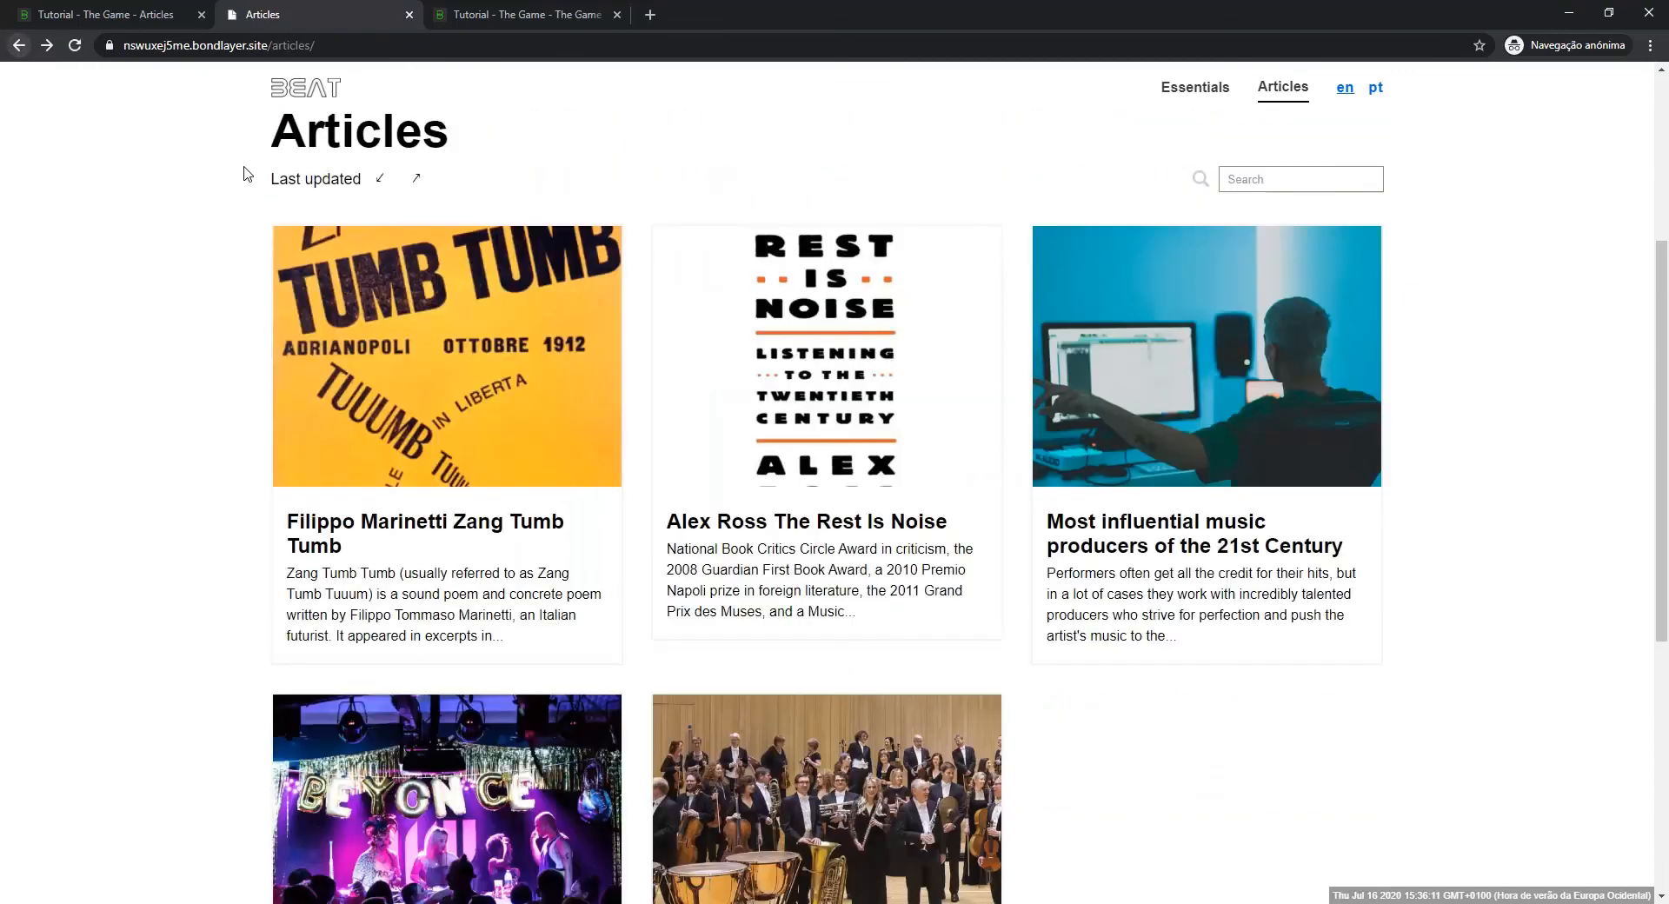
pyautogui.scroll(-2, 470, 657)
pyautogui.click(469, 656)
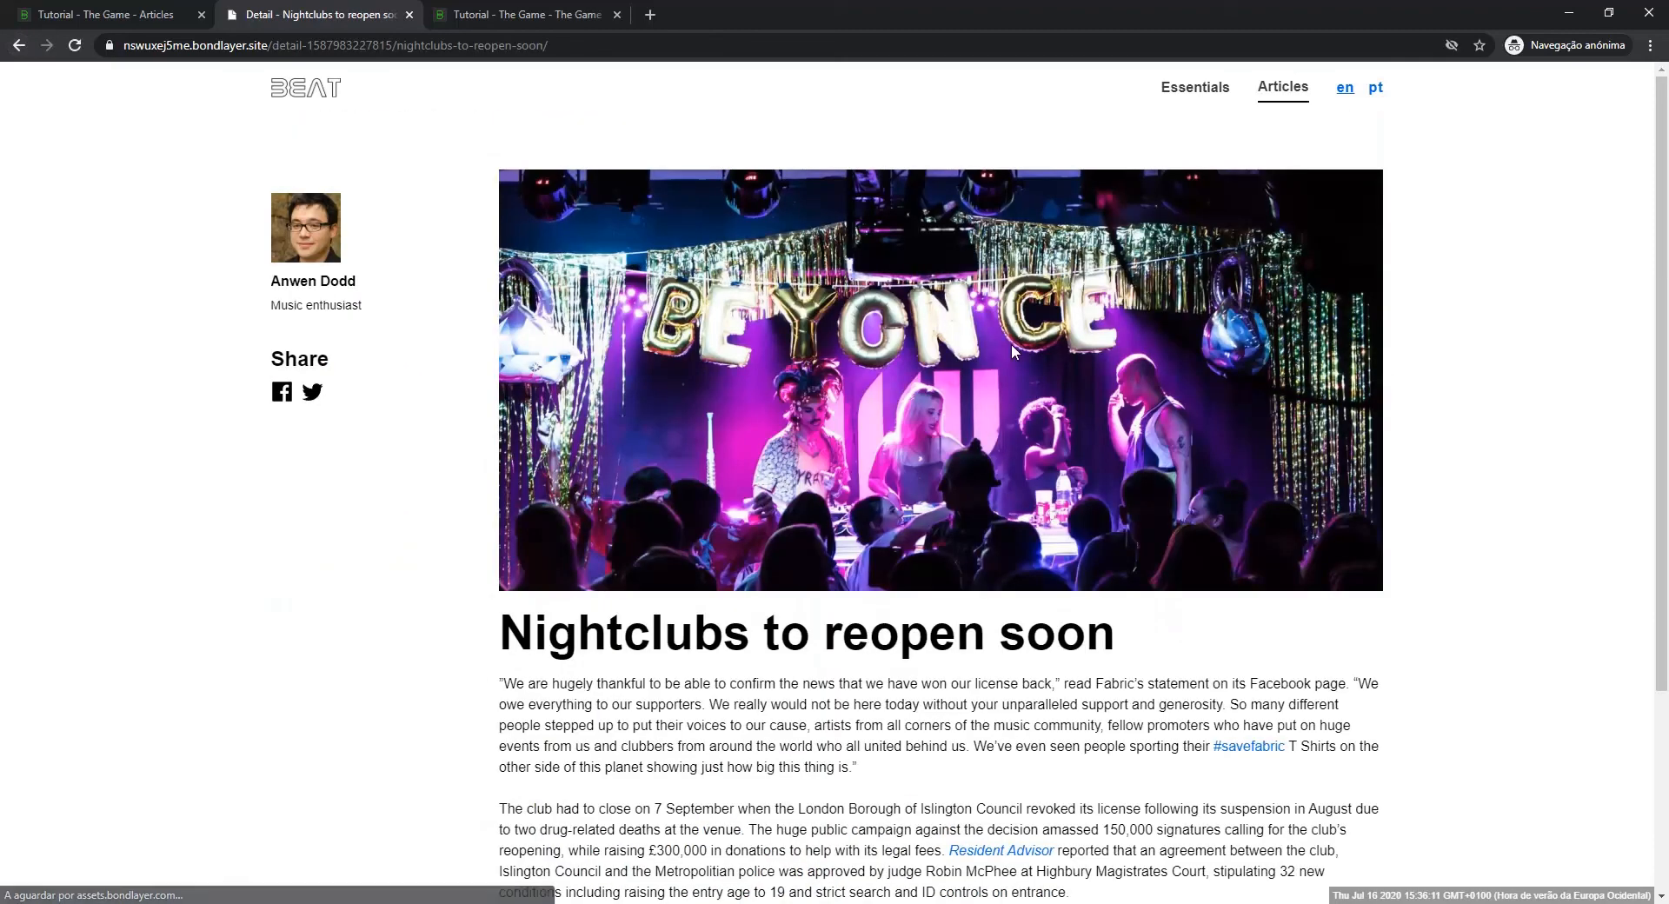
pyautogui.scroll(-3, 1131, 352)
pyautogui.scroll(3, 1136, 363)
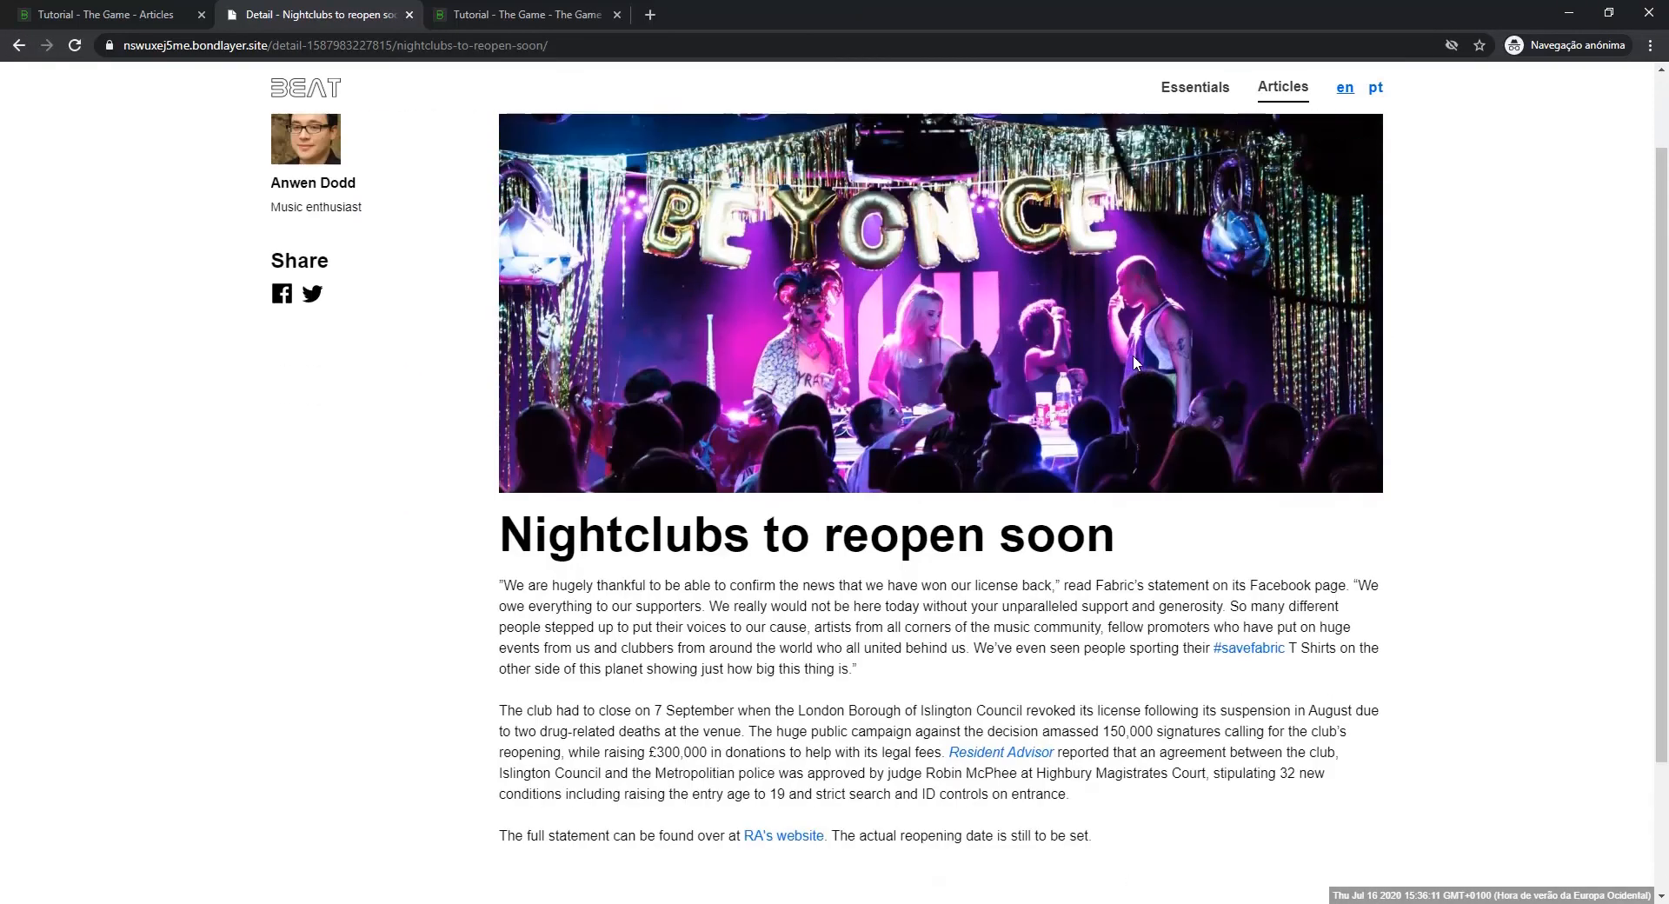